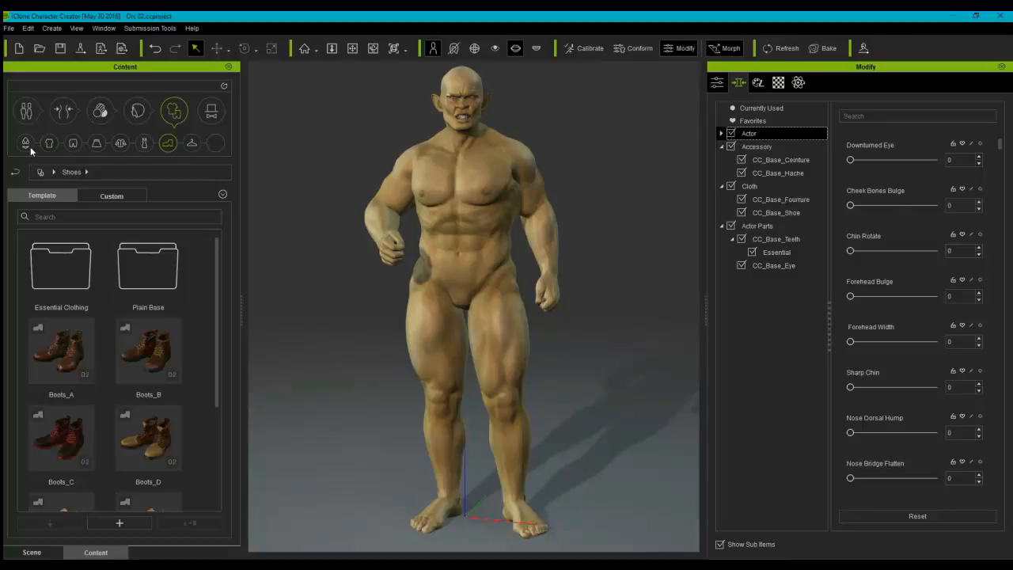
- Browse the underwear, pants and shoes templates in the clothing library
{"action": "left_click", "coordinate": [49, 144]}
{"action": "left_click", "coordinate": [25, 142]}
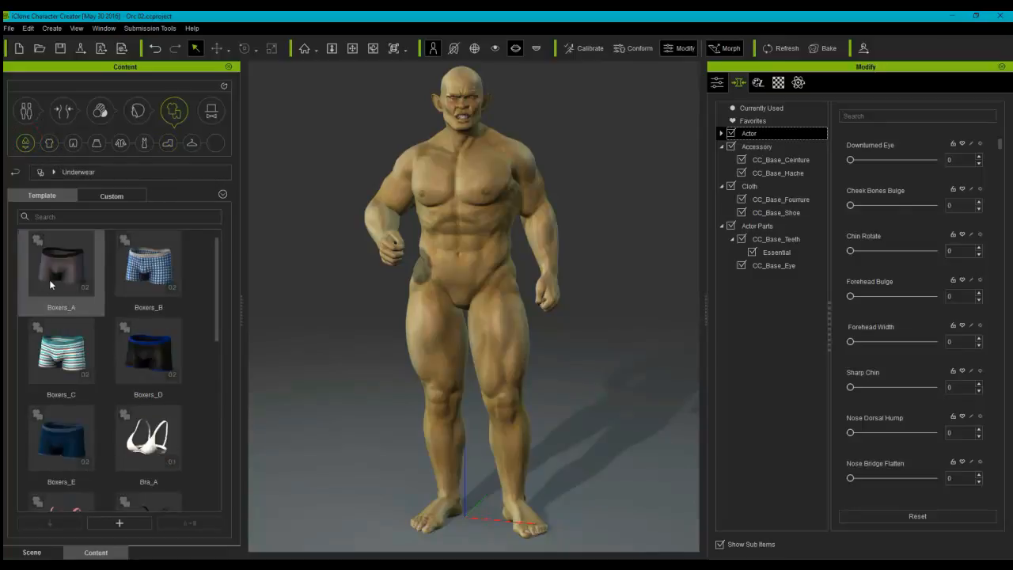
{"action": "left_click", "coordinate": [73, 144]}
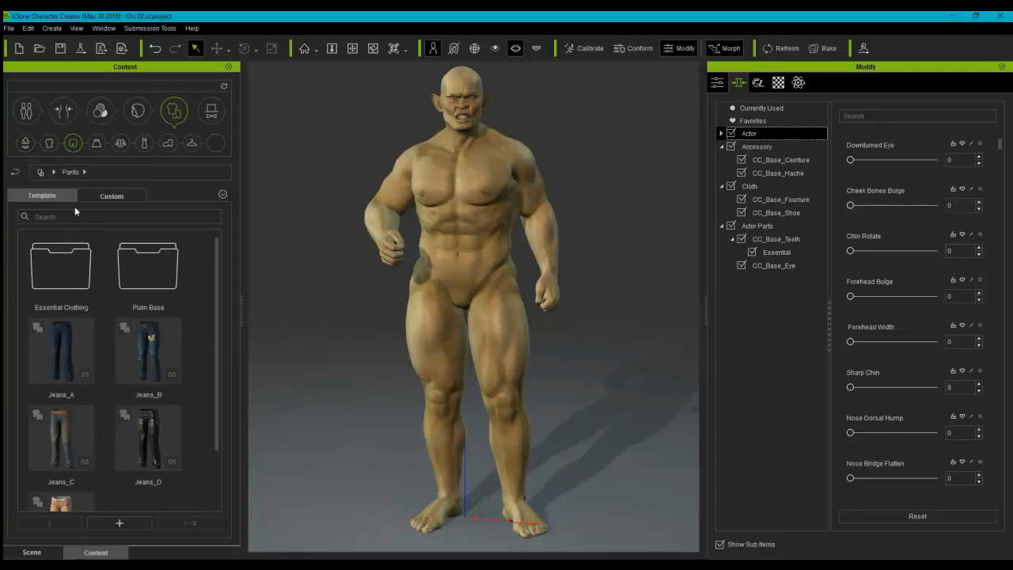
{"action": "left_click", "coordinate": [167, 142]}
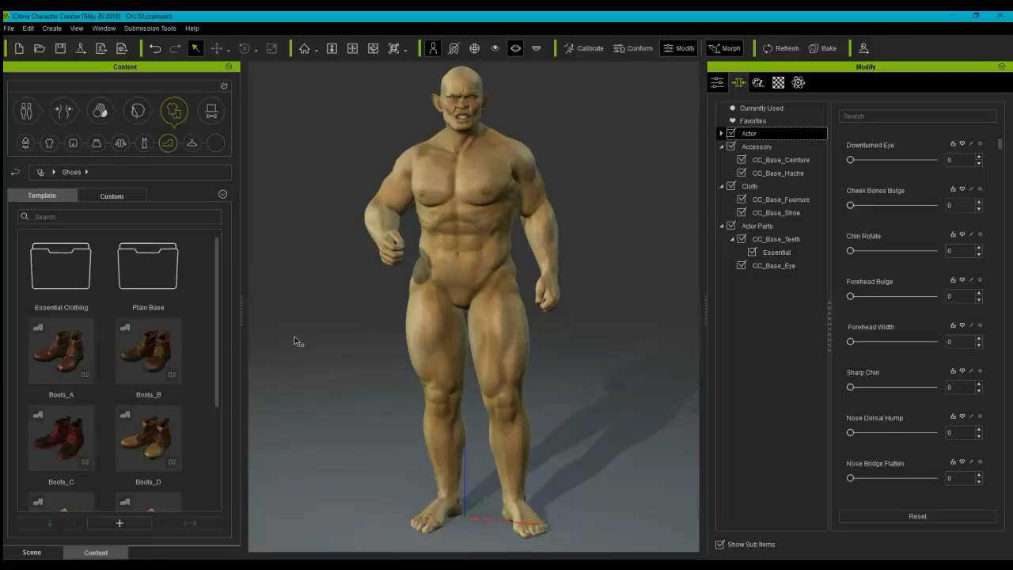
- Make the fur garment, shoes, belt and axe visible on the orc in the scene list
{"action": "left_click", "coordinate": [32, 552]}
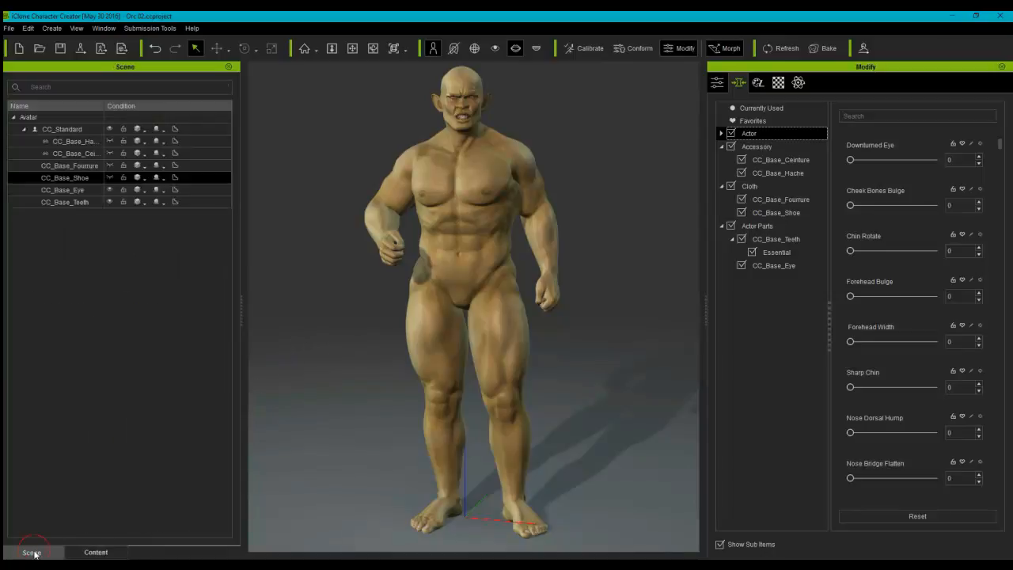
{"action": "left_click", "coordinate": [112, 169], "text": "ctrl"}
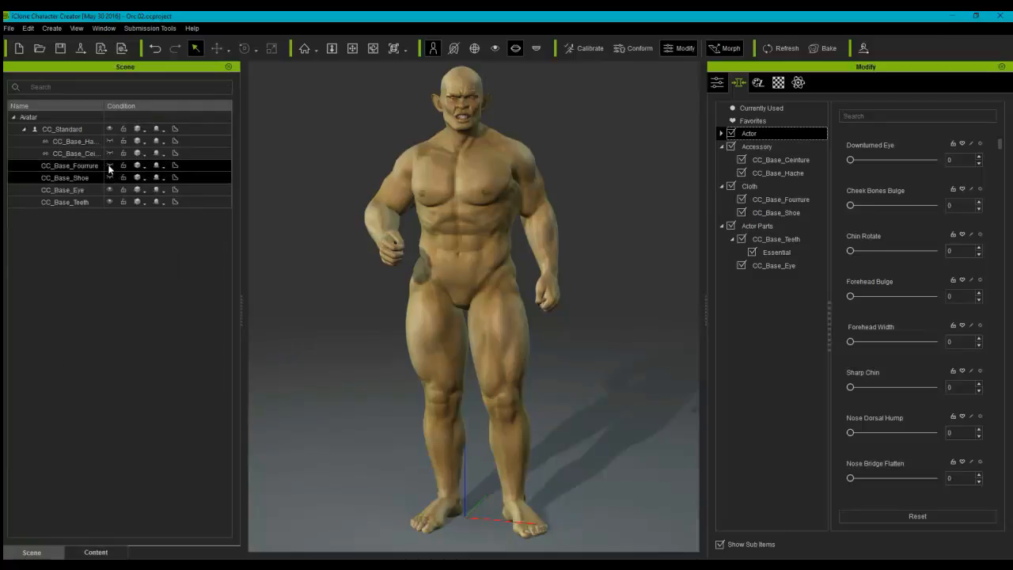
{"action": "left_click", "coordinate": [109, 165]}
{"action": "left_click", "coordinate": [110, 177]}
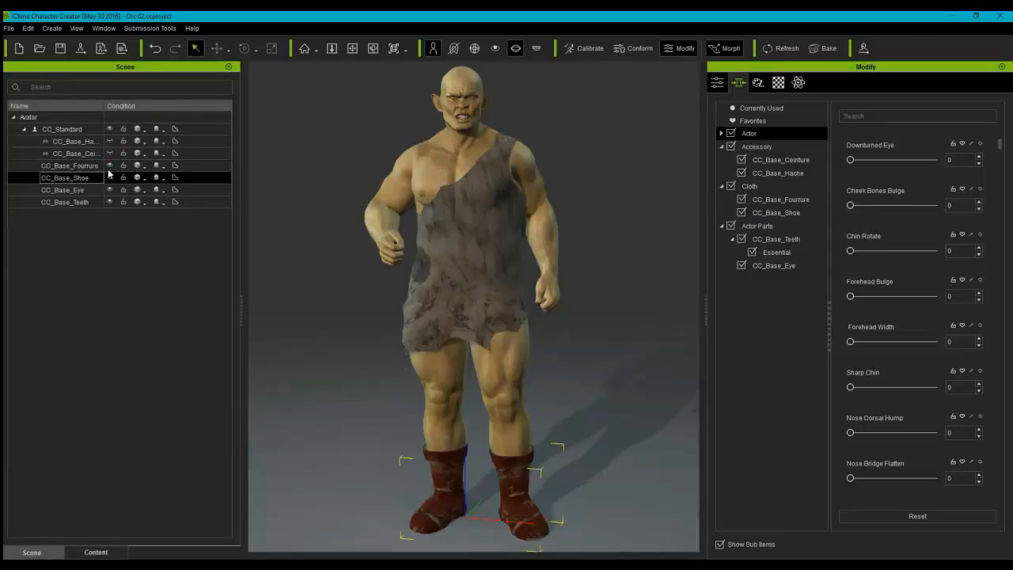
{"action": "left_click", "coordinate": [110, 153]}
{"action": "left_click", "coordinate": [109, 144]}
{"action": "left_click", "coordinate": [110, 151]}
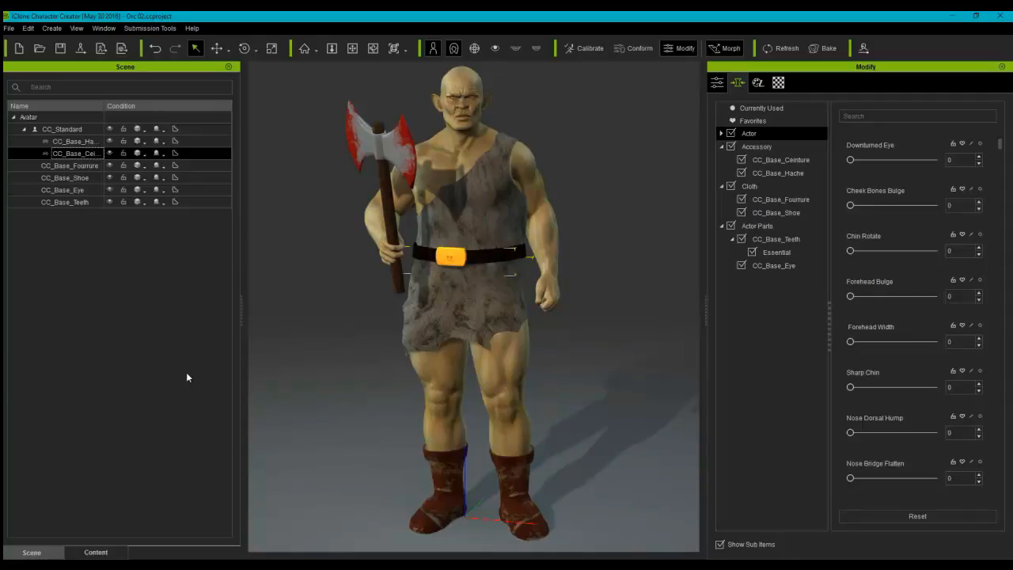
- Examine the custom clothing items in the shoes, full-body and others categories, including the Ceinture belt and the Hache axe
{"action": "left_click", "coordinate": [95, 551]}
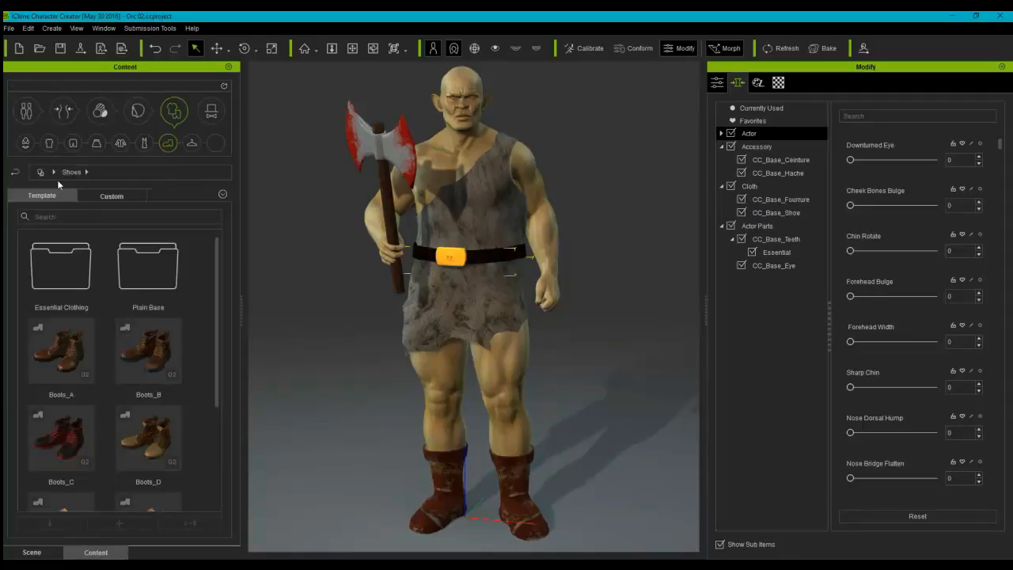
{"action": "left_click", "coordinate": [104, 197]}
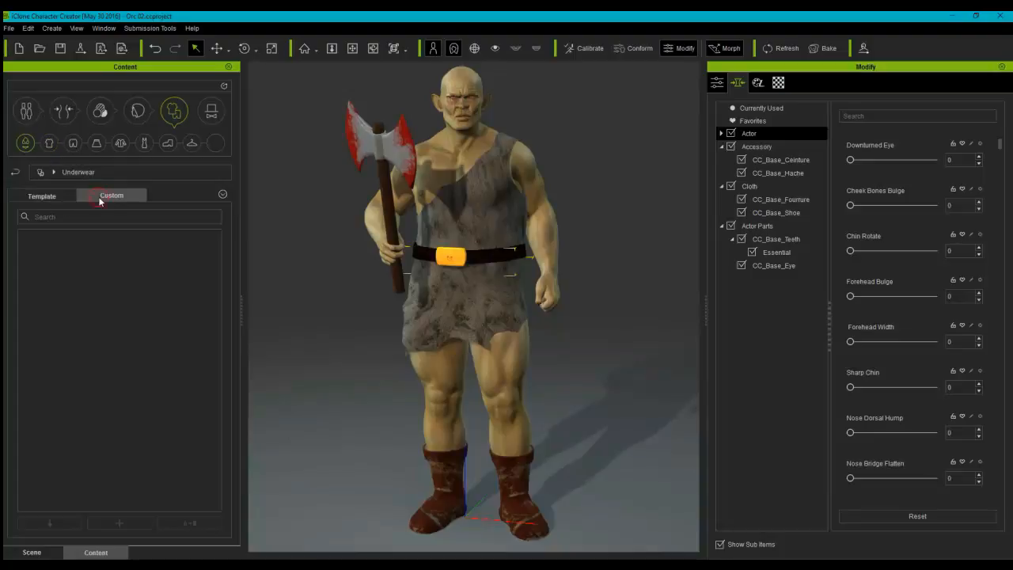
{"action": "left_click", "coordinate": [49, 147]}
{"action": "left_click", "coordinate": [168, 143]}
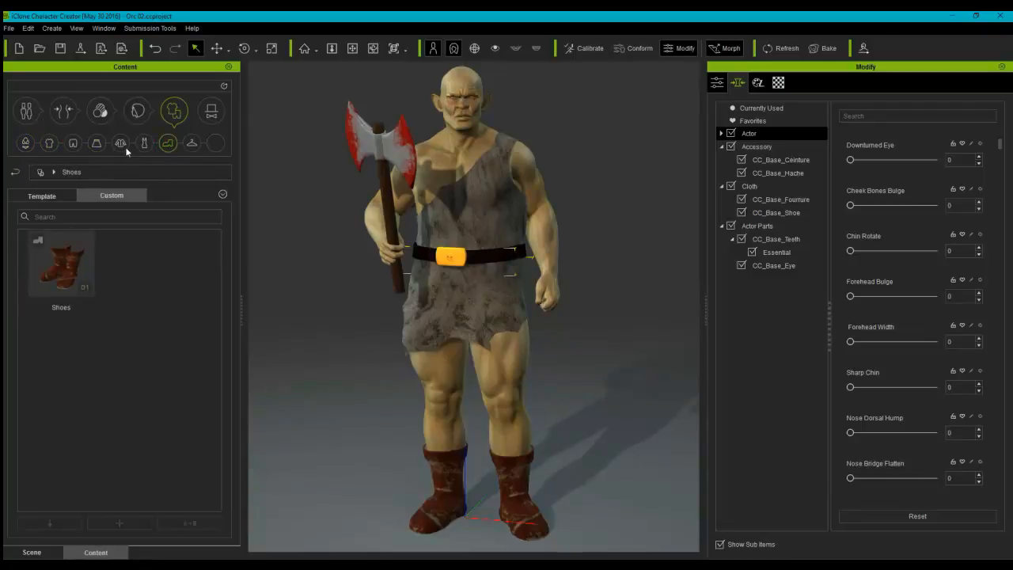
{"action": "left_click", "coordinate": [144, 142]}
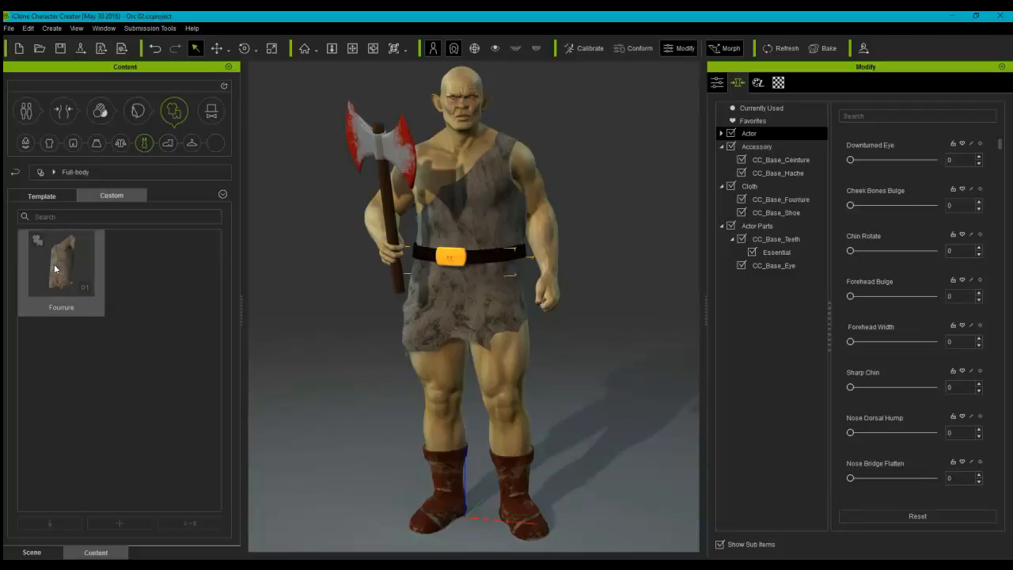
{"action": "left_click", "coordinate": [192, 143]}
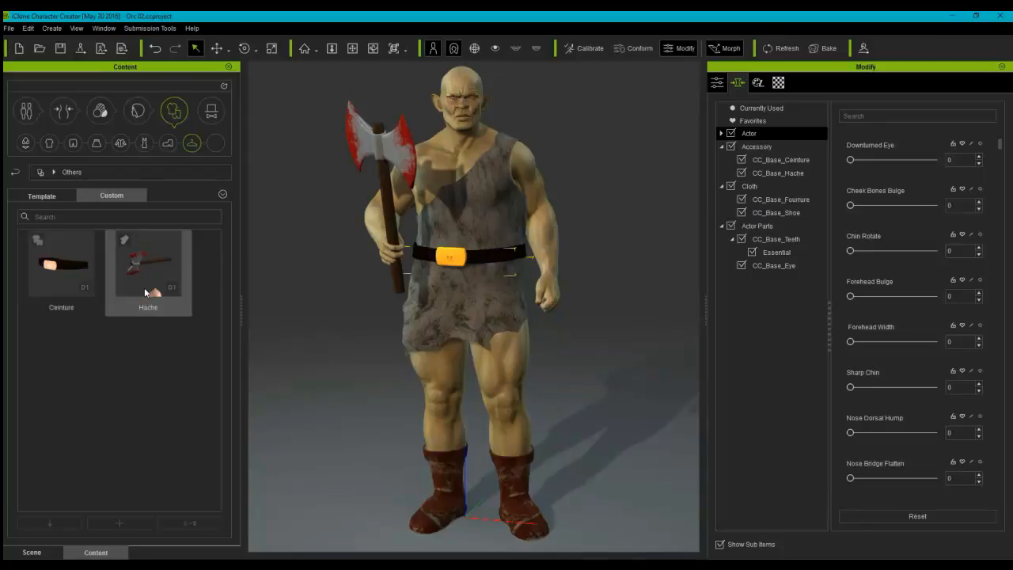
{"action": "left_click_drag", "start_coordinate": [83, 267], "coordinate": [467, 323]}
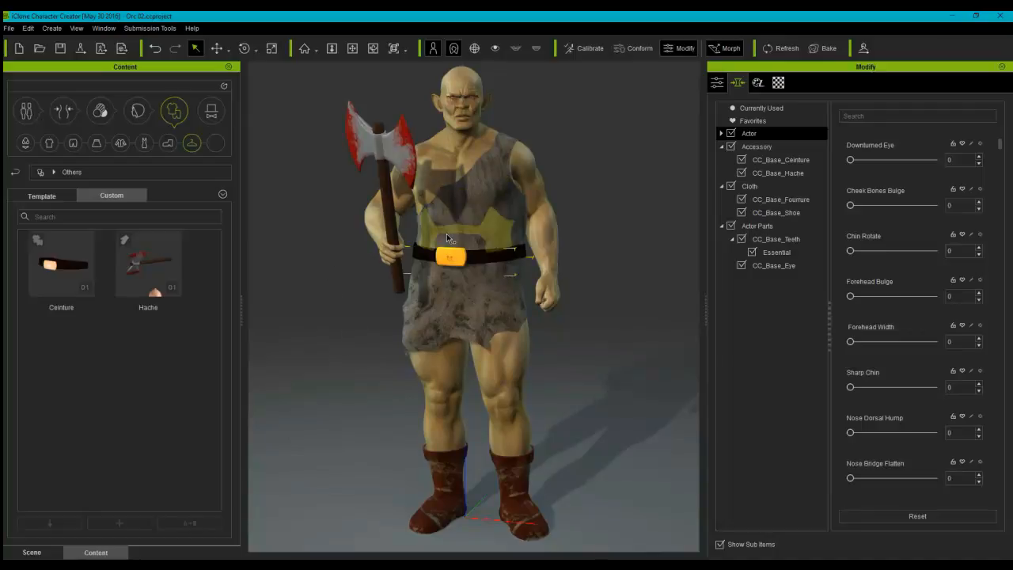
- Select the axe in the orc's hand and try the move and rotate tools on it
{"action": "left_click", "coordinate": [717, 83]}
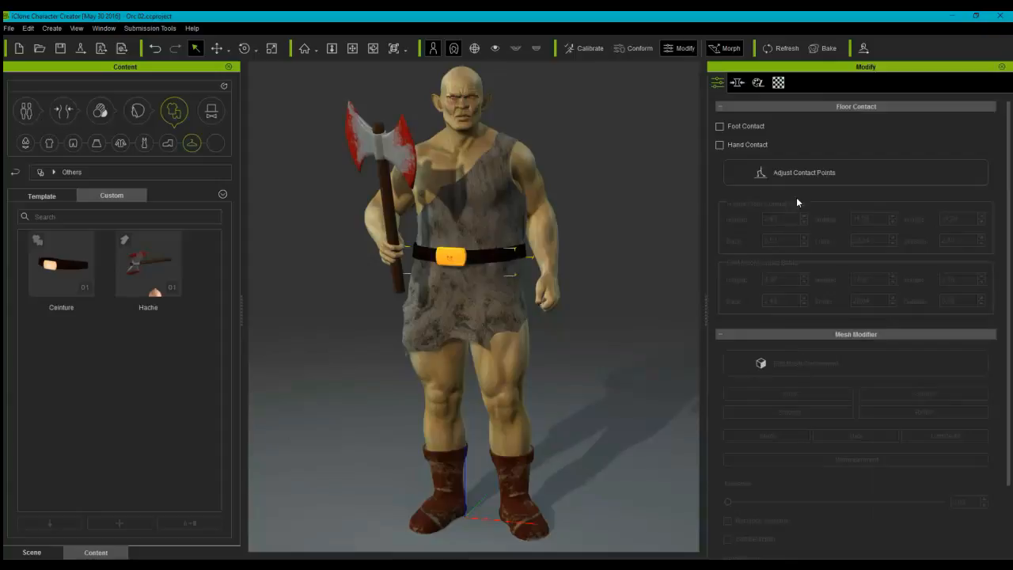
{"action": "left_click", "coordinate": [813, 172]}
{"action": "left_click", "coordinate": [216, 48]}
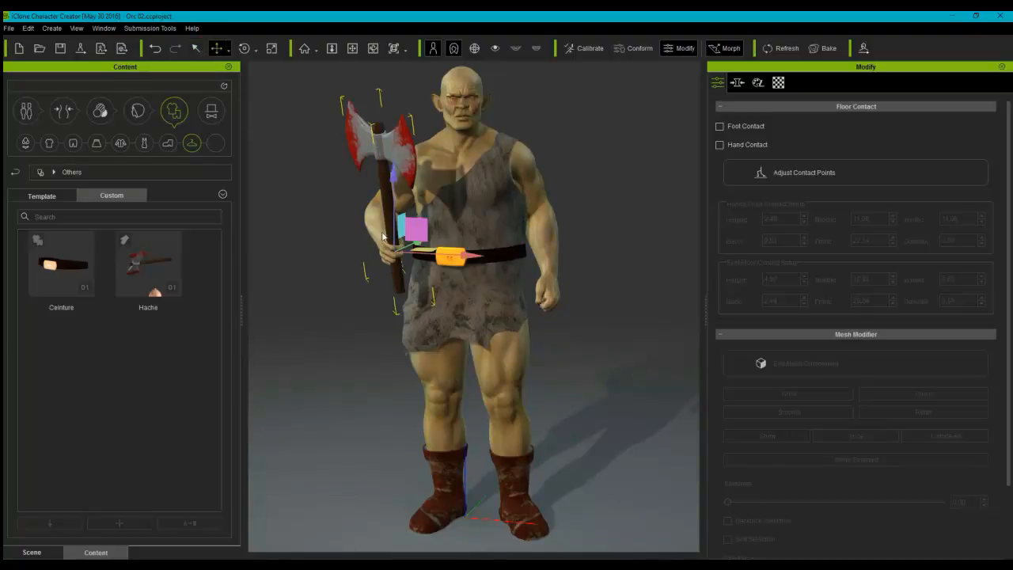
{"action": "key", "text": "e"}
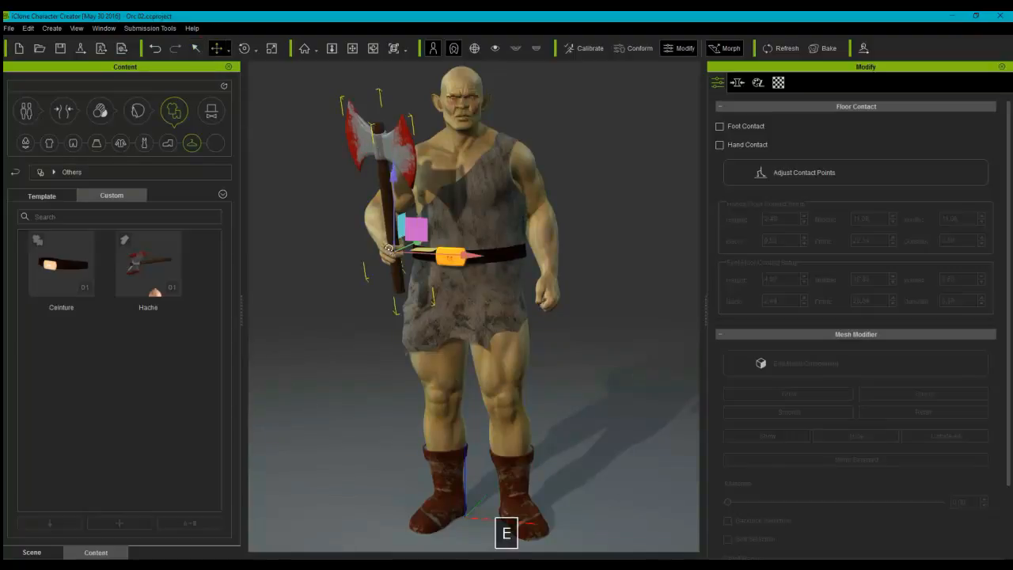
{"action": "mouse_move", "coordinate": [399, 283]}
{"action": "left_mouse_down"}
{"action": "mouse_move", "coordinate": [380, 283]}
{"action": "mouse_move", "coordinate": [419, 262]}
{"action": "mouse_move", "coordinate": [391, 274]}
{"action": "left_mouse_up"}
{"action": "key", "text": "e"}
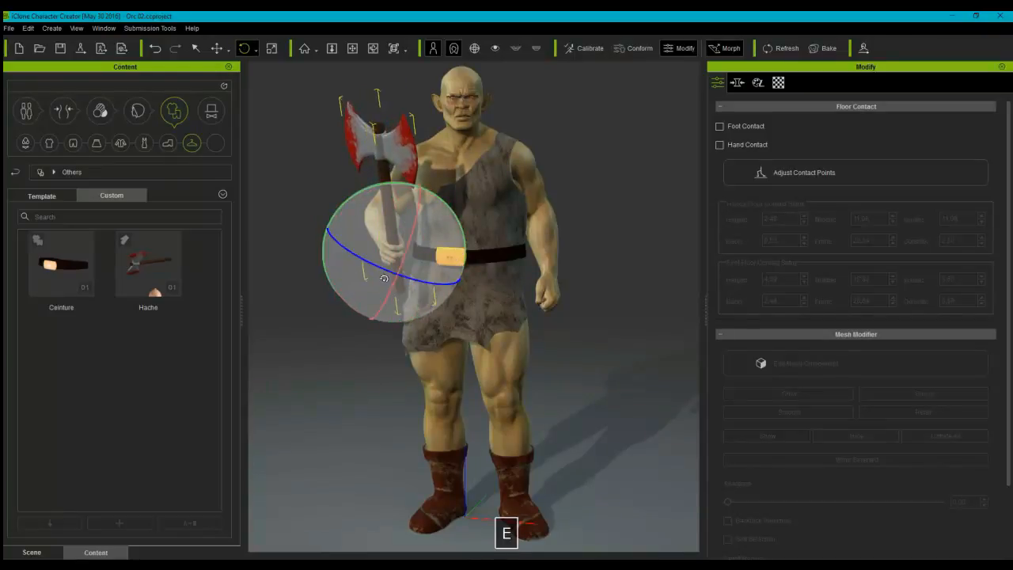
{"action": "left_click", "coordinate": [322, 318]}
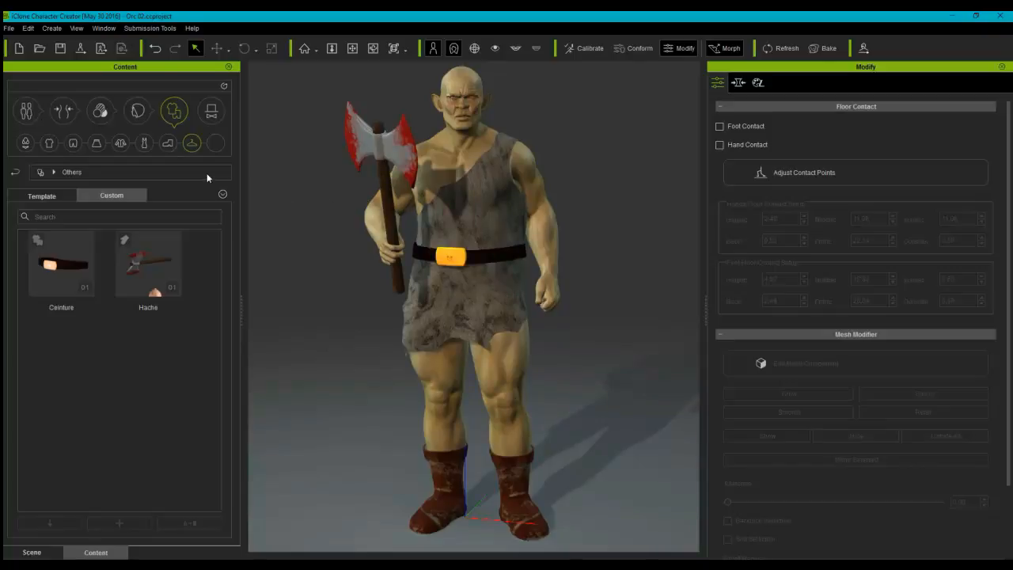
- Start a new project, discarding the current orc project without saving
{"action": "left_click", "coordinate": [19, 49]}
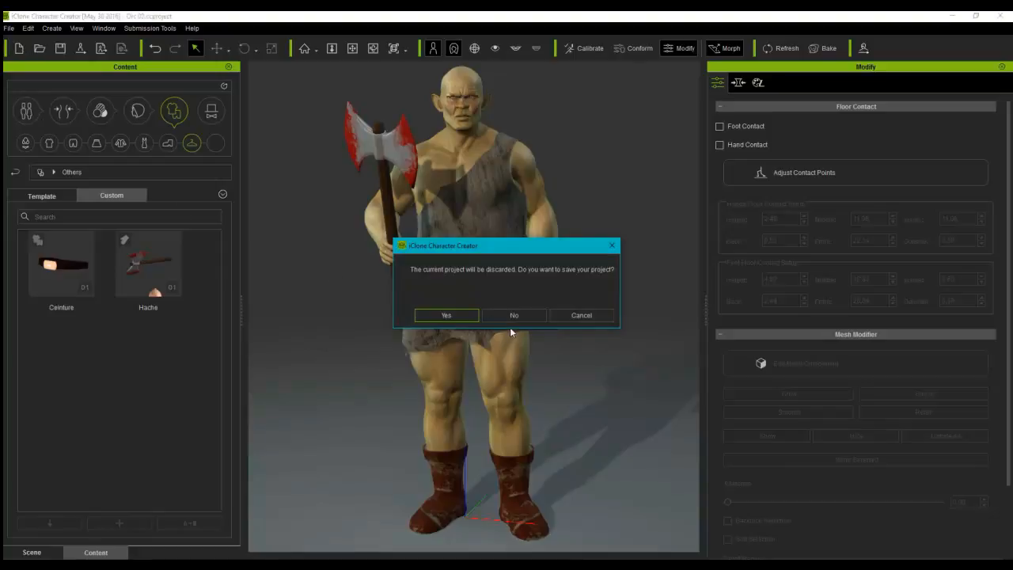
{"action": "left_click", "coordinate": [514, 315]}
{"action": "key", "text": "F9"}
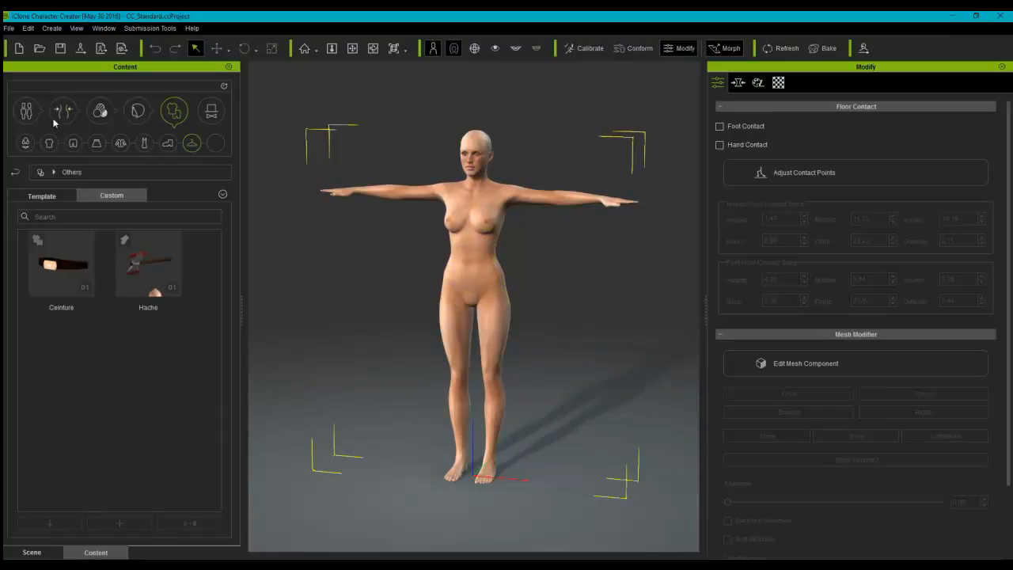
- Apply the Base Male full-body morph template to the default avatar
{"action": "left_click", "coordinate": [23, 112]}
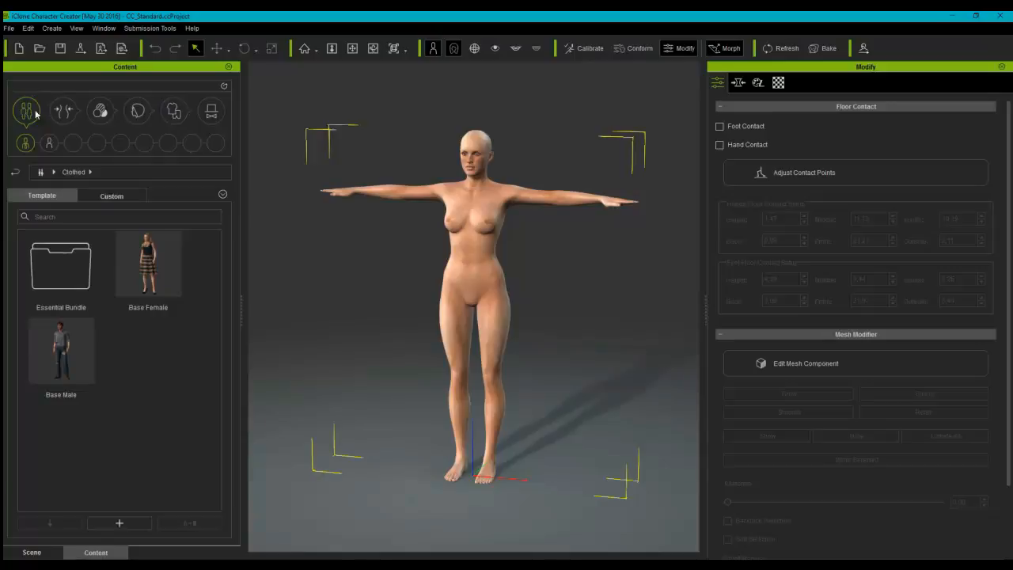
{"action": "left_click", "coordinate": [64, 111]}
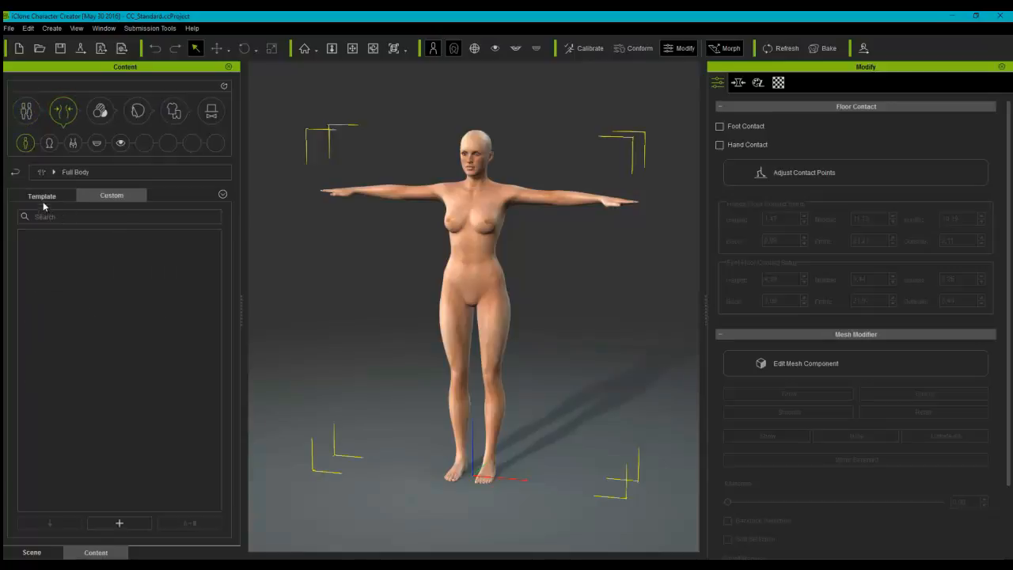
{"action": "left_click", "coordinate": [43, 196]}
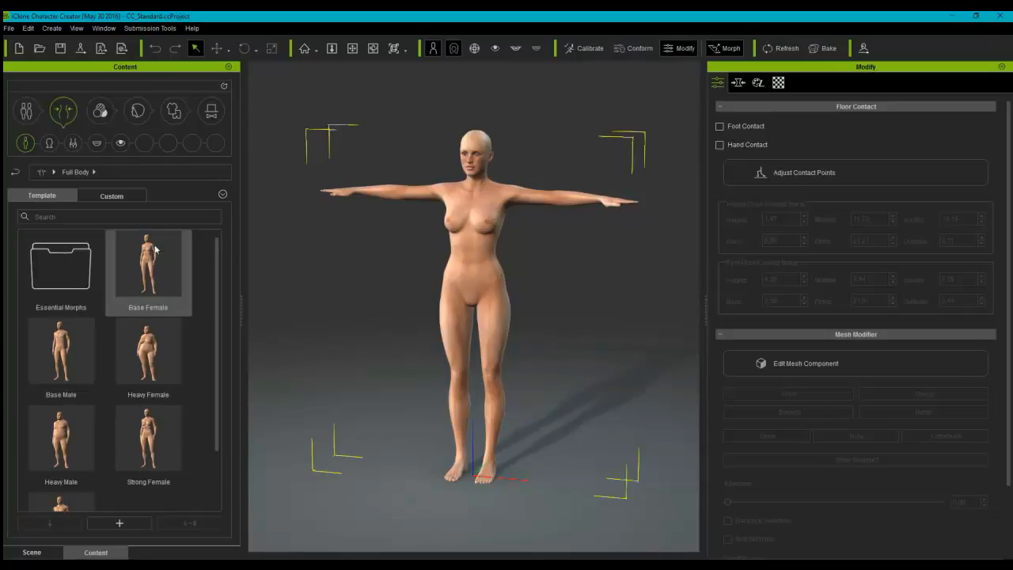
{"action": "left_click", "coordinate": [68, 366]}
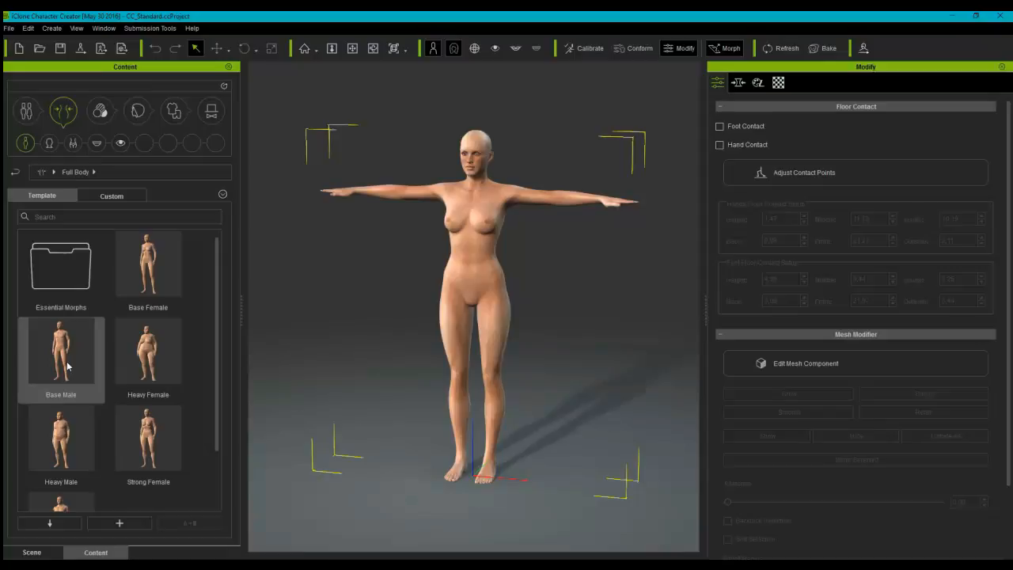
{"action": "double_click", "coordinate": [68, 366]}
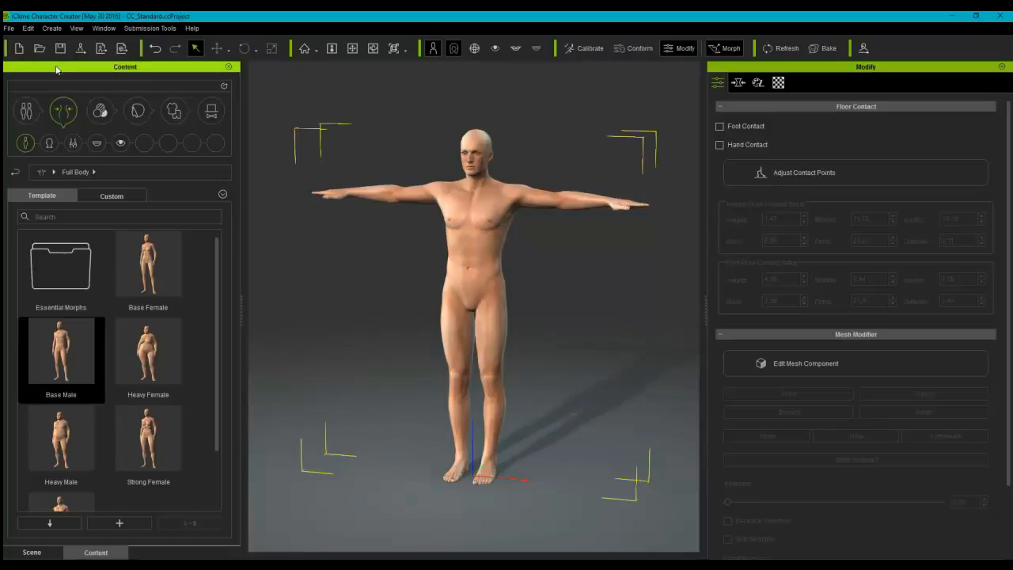
- Export the avatar to FBX as Base_male in the FBX folder, including the default calibration motion
{"action": "left_click", "coordinate": [10, 27]}
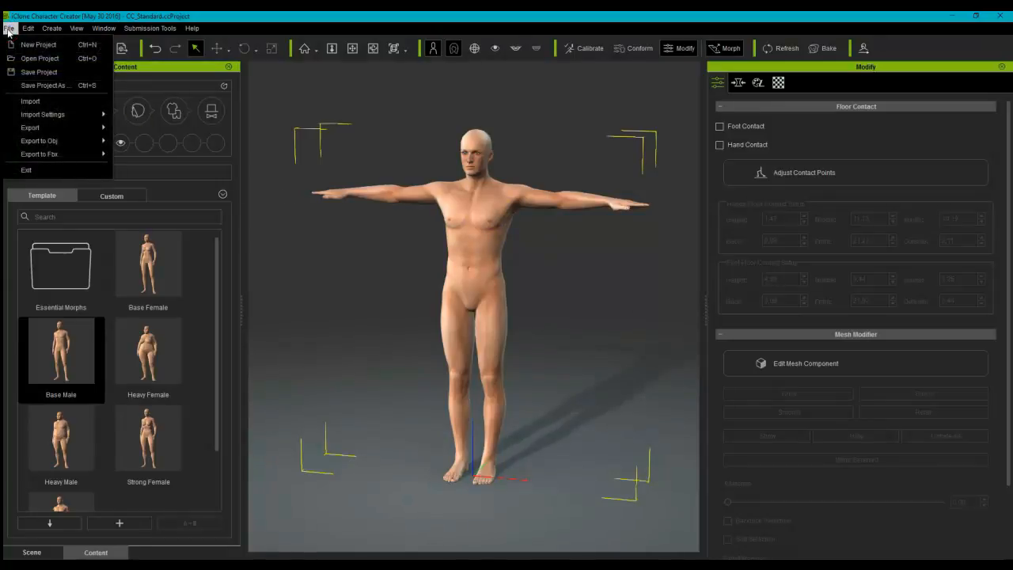
{"action": "mouse_move", "coordinate": [84, 155]}
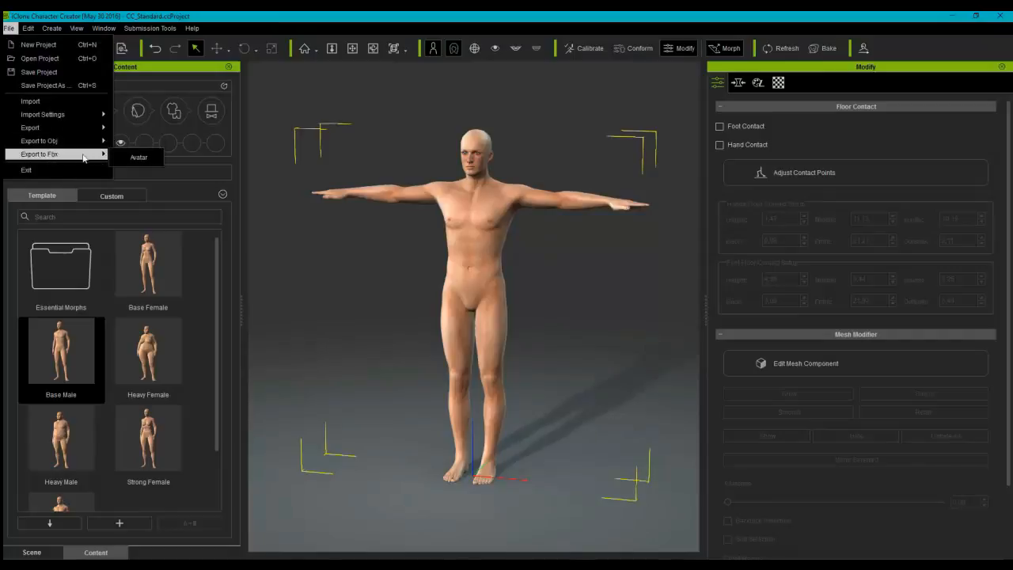
{"action": "left_click", "coordinate": [138, 158]}
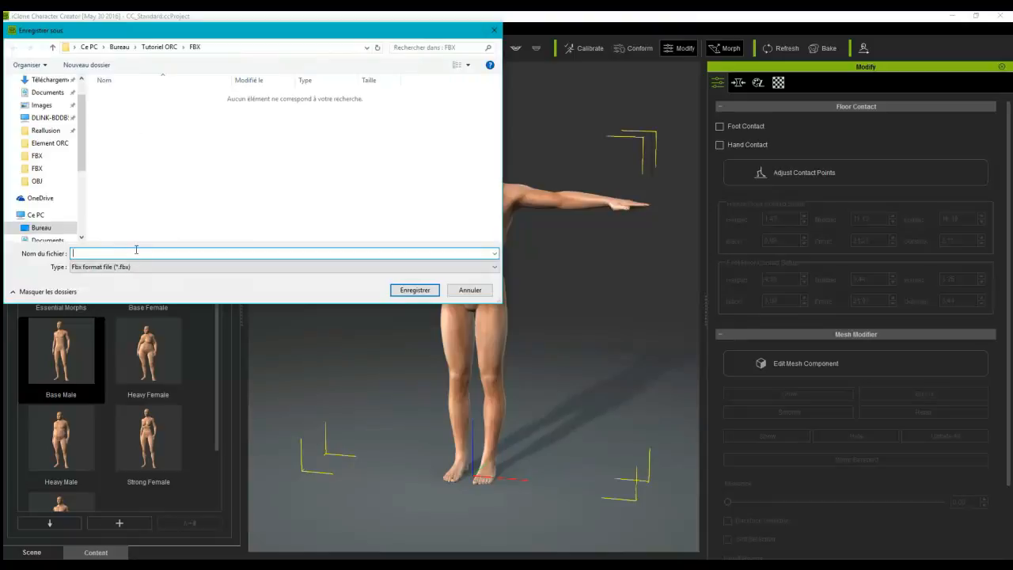
{"action": "type", "text": "Base"}
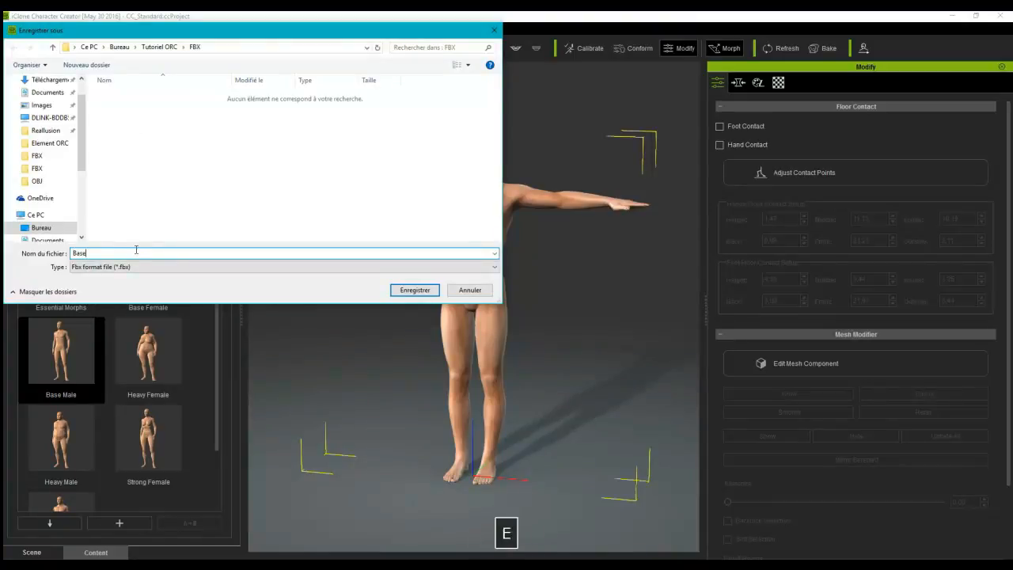
{"action": "type", "text": "_male"}
{"action": "key", "text": "Return"}
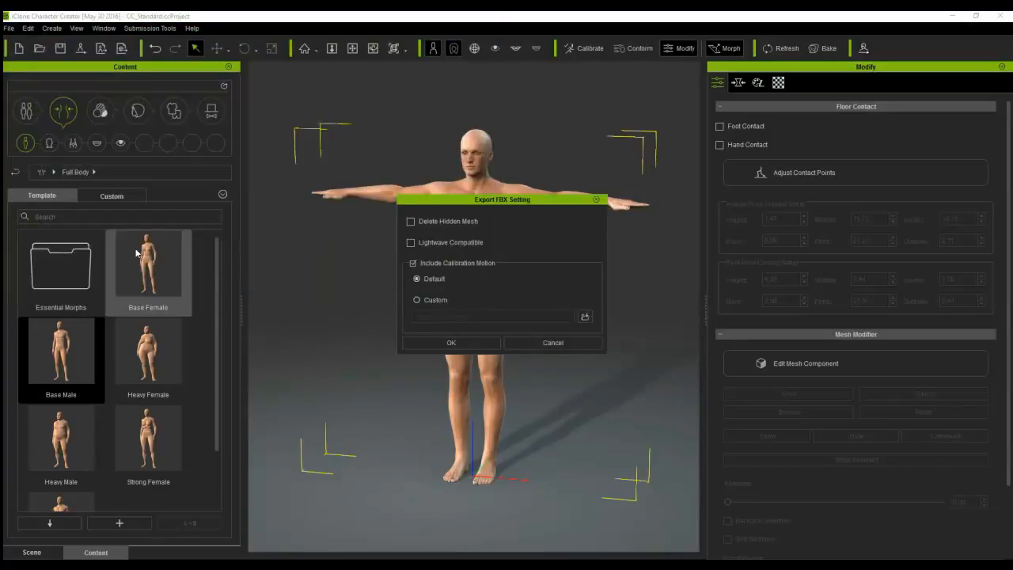
{"action": "left_click", "coordinate": [448, 344]}
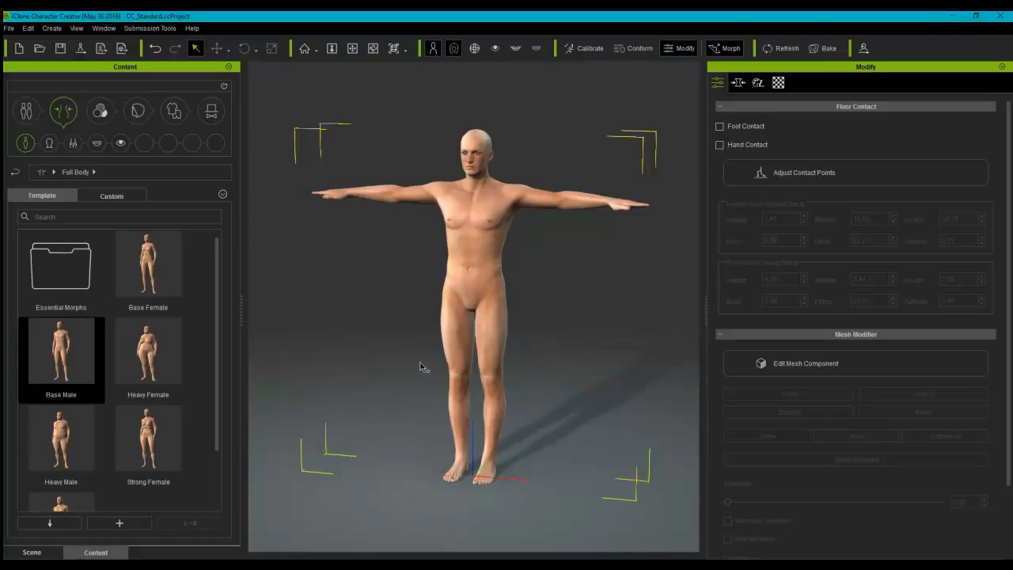
- Export the full-body avatar to OBJ with Y-Up axis, naming it Base_Male in the OBJ folder
{"action": "left_click", "coordinate": [10, 29]}
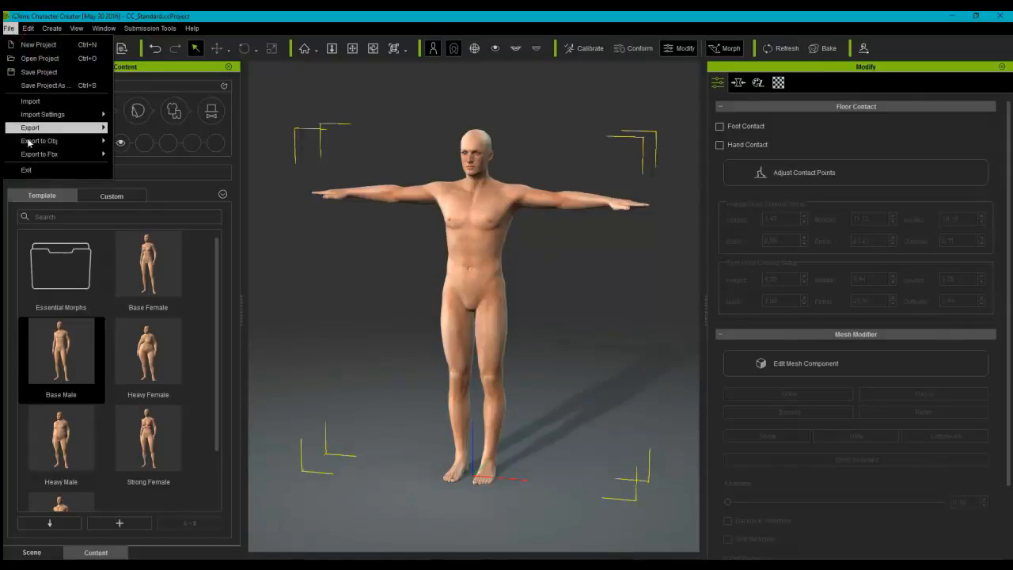
{"action": "mouse_move", "coordinate": [87, 128]}
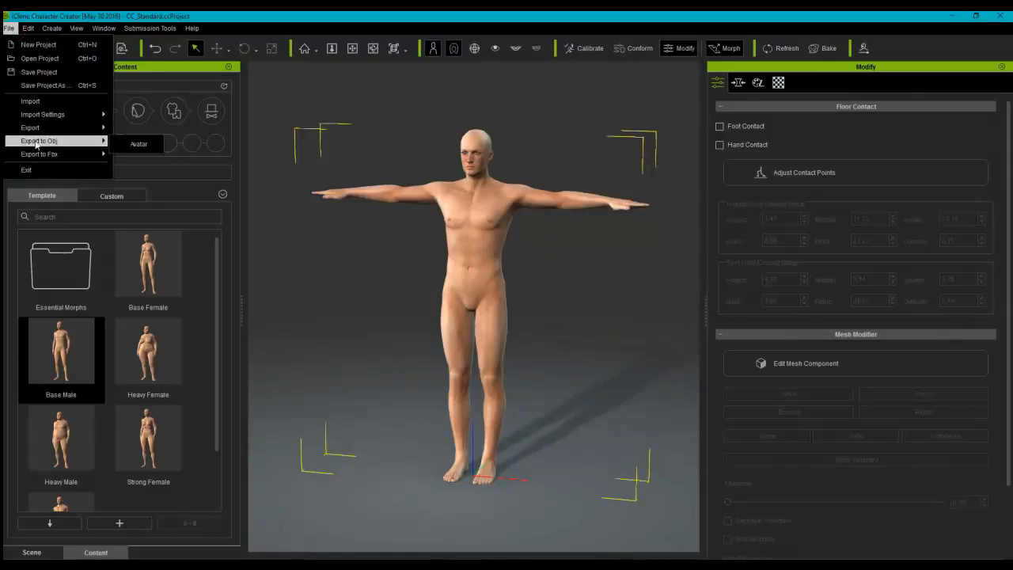
{"action": "left_click", "coordinate": [130, 144]}
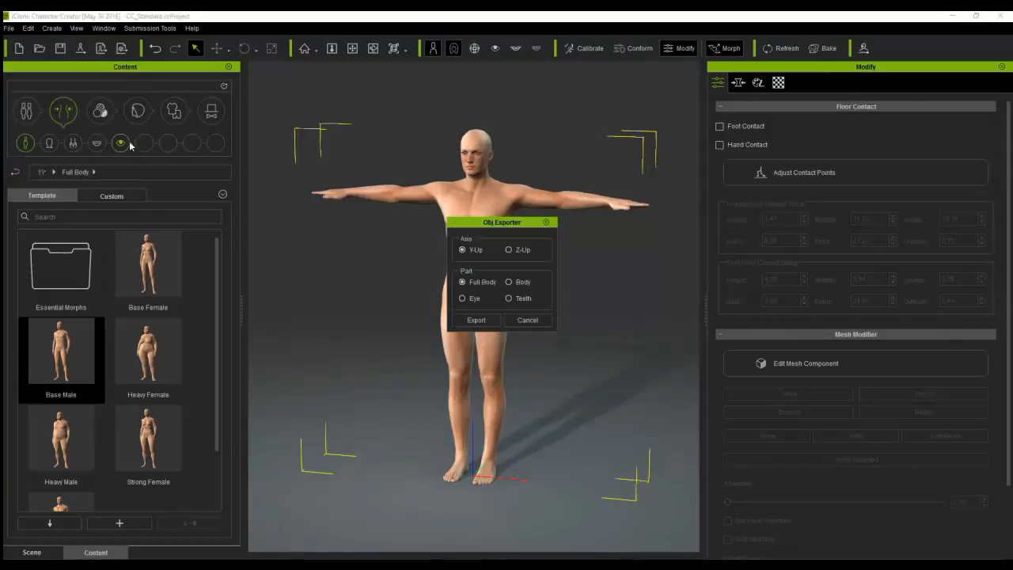
{"action": "left_click", "coordinate": [468, 322]}
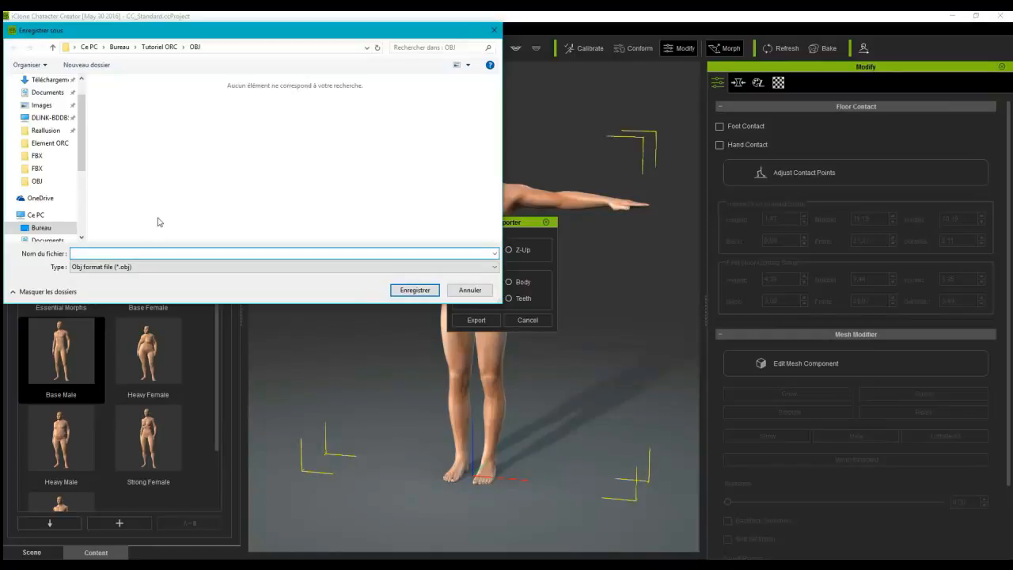
{"action": "type", "text": "Bas"}
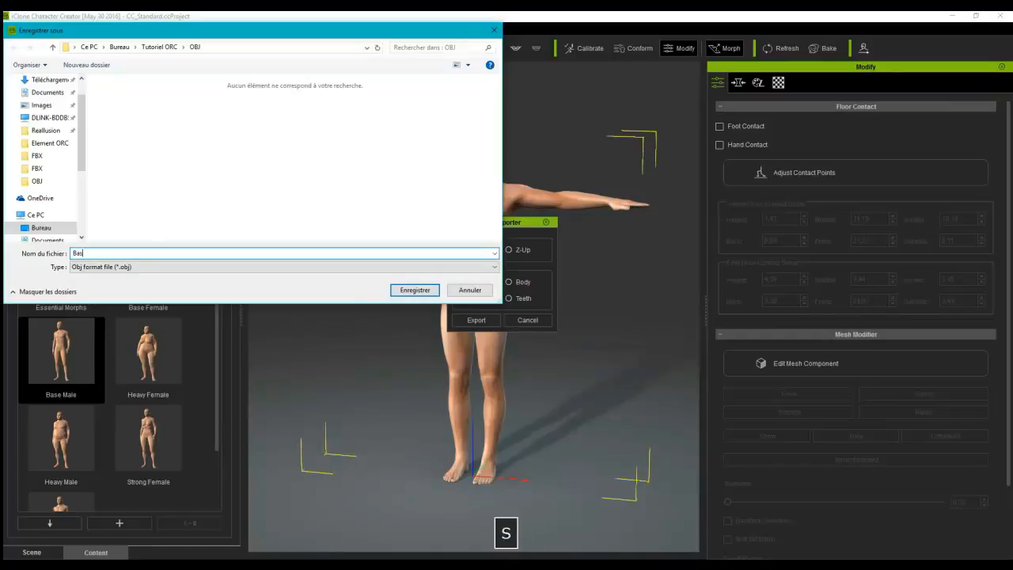
{"action": "type", "text": "e_Male"}
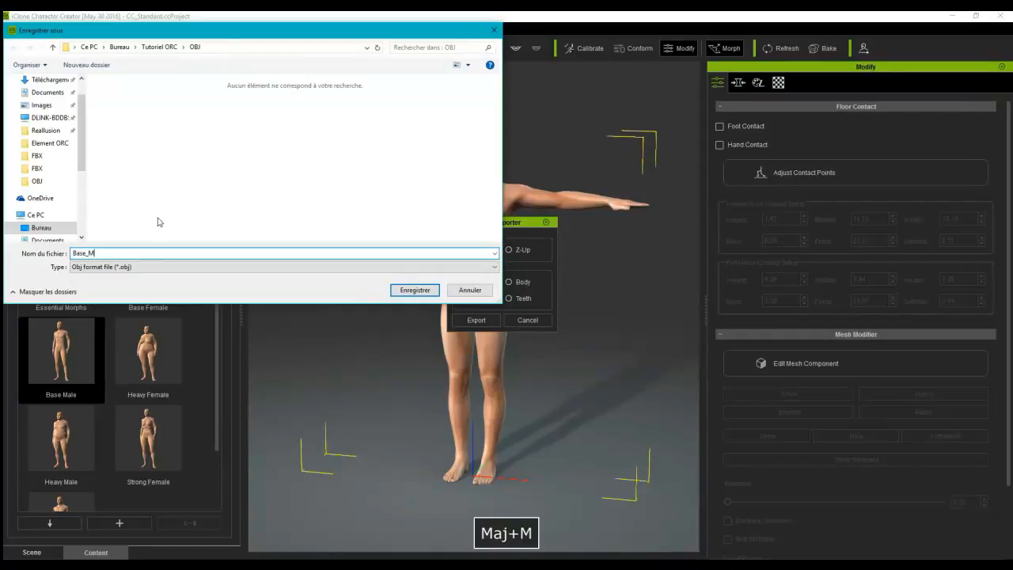
{"action": "key", "text": "Return"}
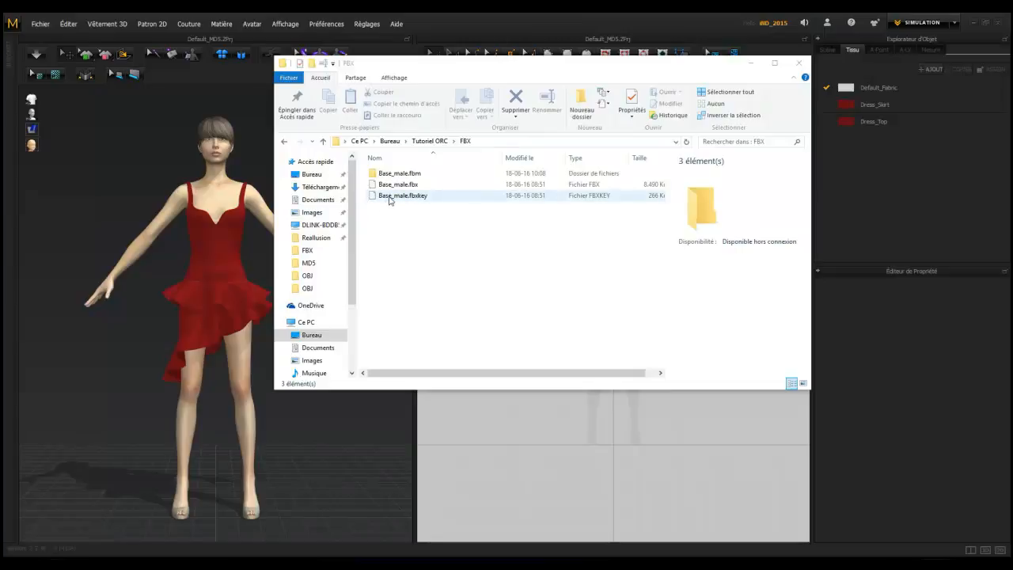
- Close the FBX folder window over Marvelous Designer and review the mesh, unit and gizmo preferences in the user settings
{"action": "left_click", "coordinate": [801, 63]}
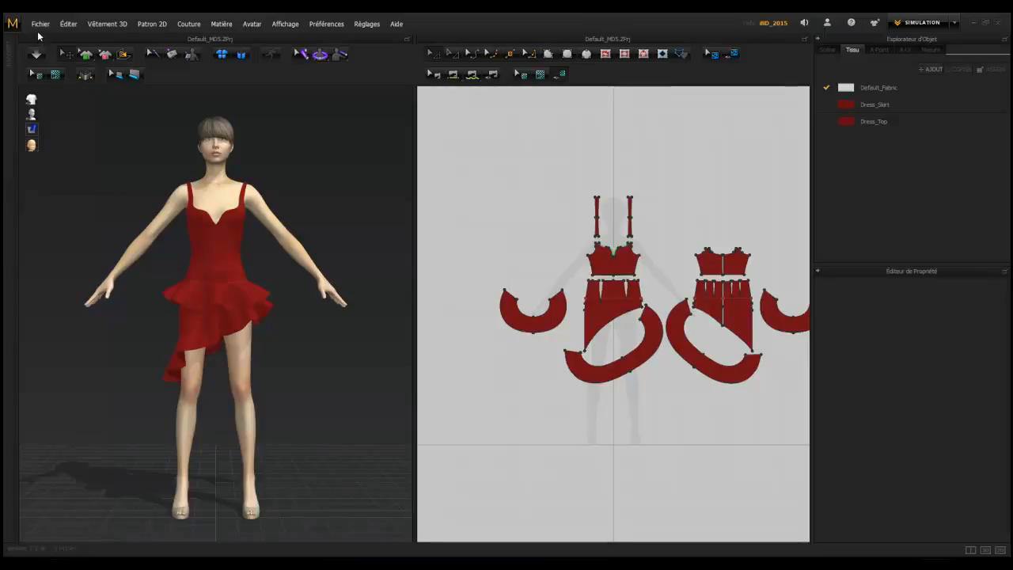
{"action": "left_click", "coordinate": [366, 27]}
{"action": "mouse_move", "coordinate": [366, 40]}
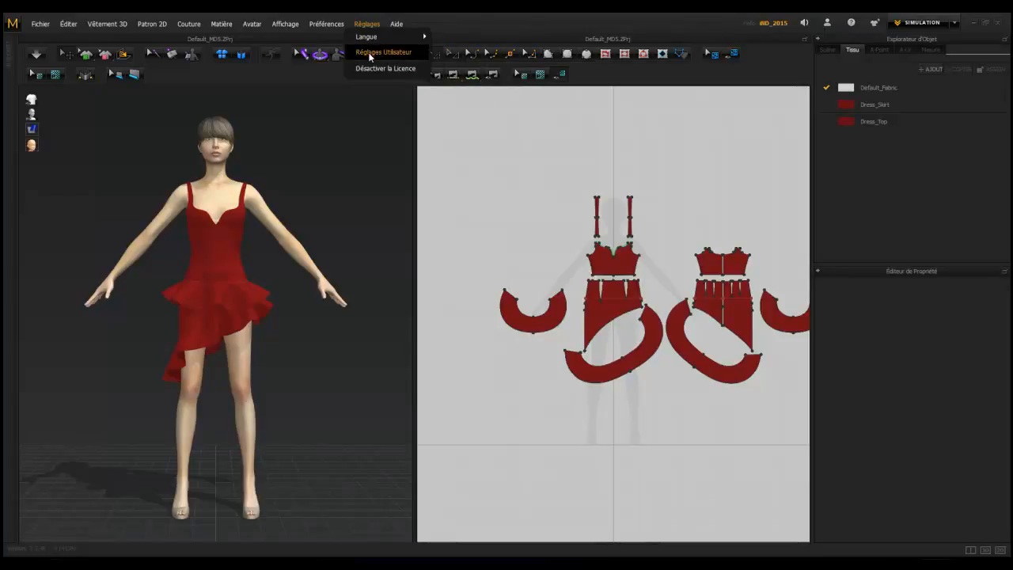
{"action": "left_click", "coordinate": [371, 54]}
{"action": "left_click", "coordinate": [344, 88]}
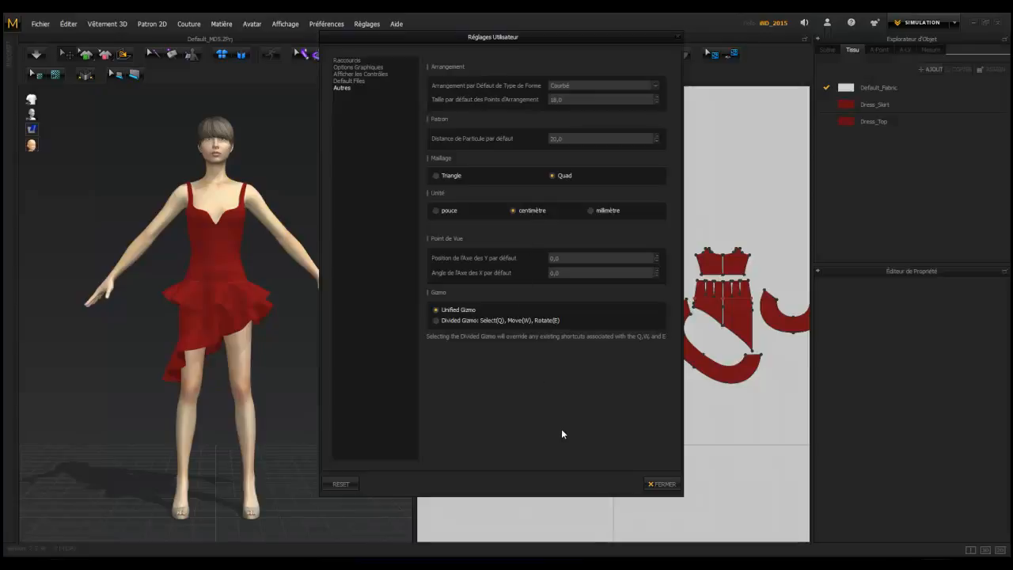
{"action": "left_click", "coordinate": [654, 486]}
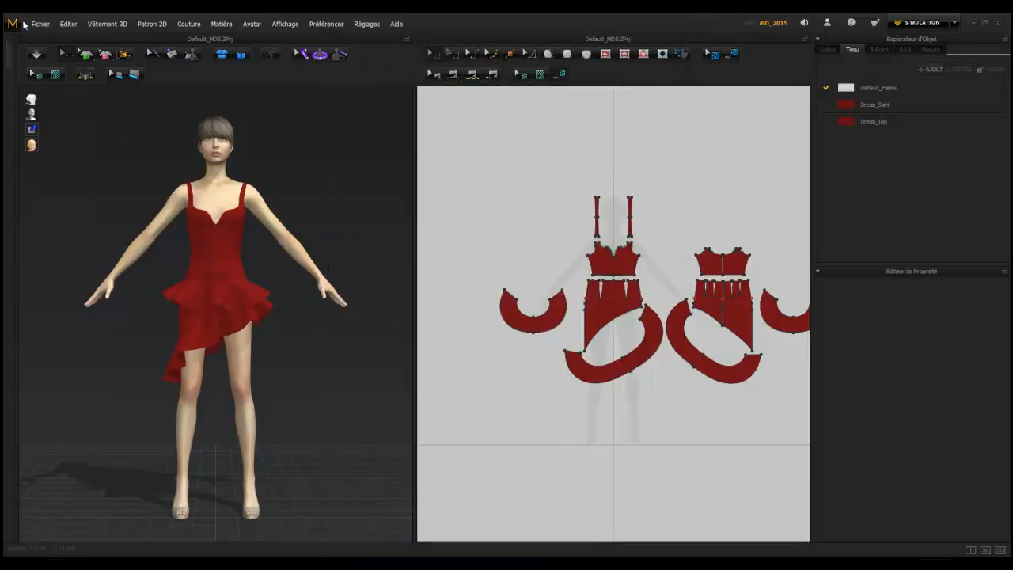
- Start a new empty project and show the library's Avatar collection
{"action": "left_click", "coordinate": [38, 25]}
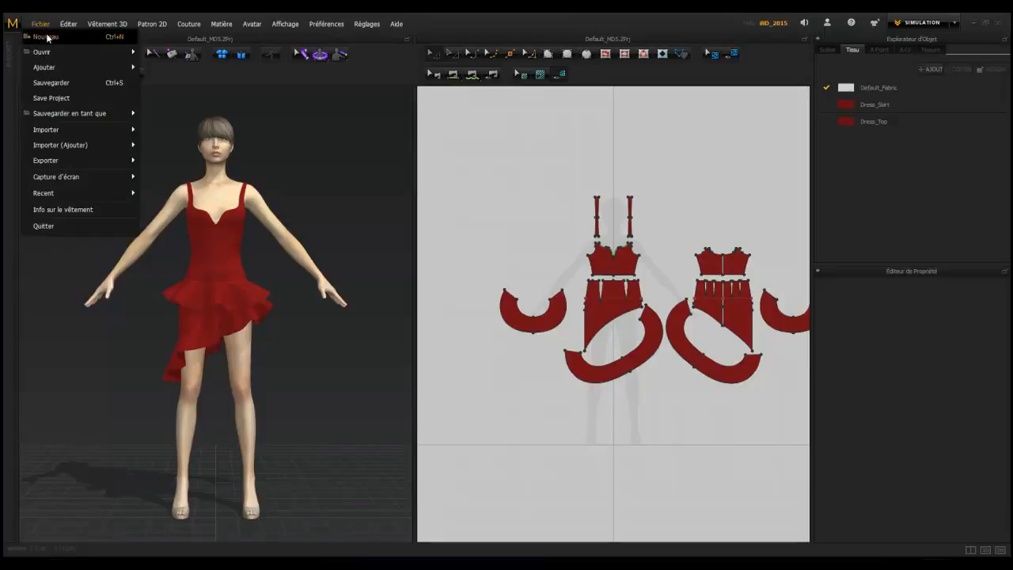
{"action": "left_click", "coordinate": [47, 36]}
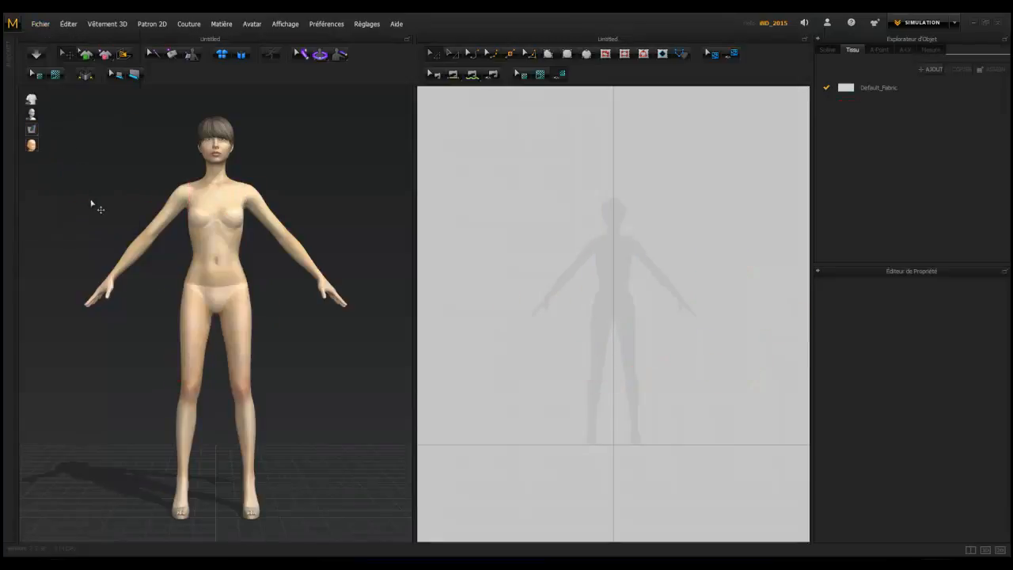
{"action": "left_click", "coordinate": [8, 55]}
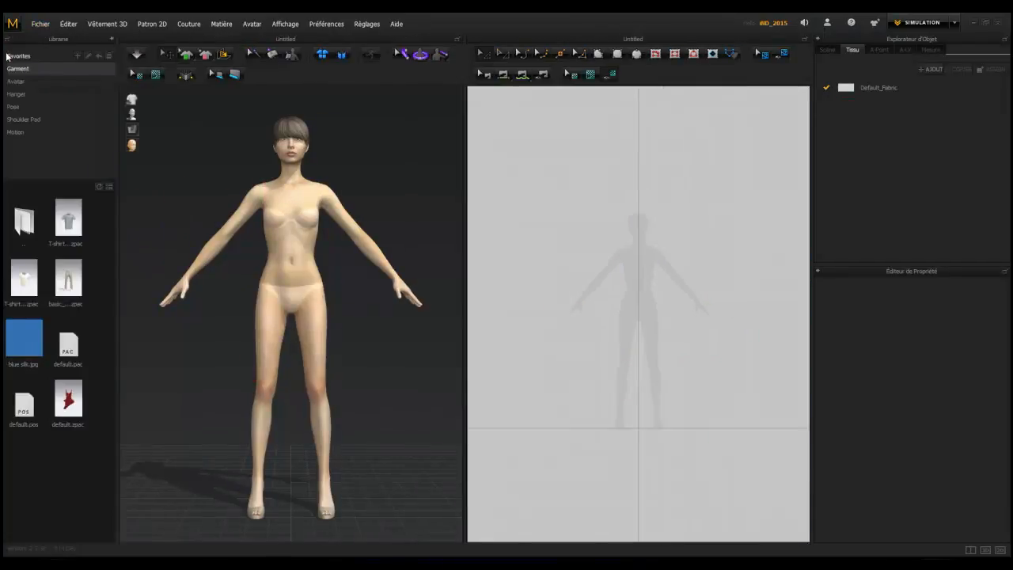
{"action": "left_click", "coordinate": [16, 81]}
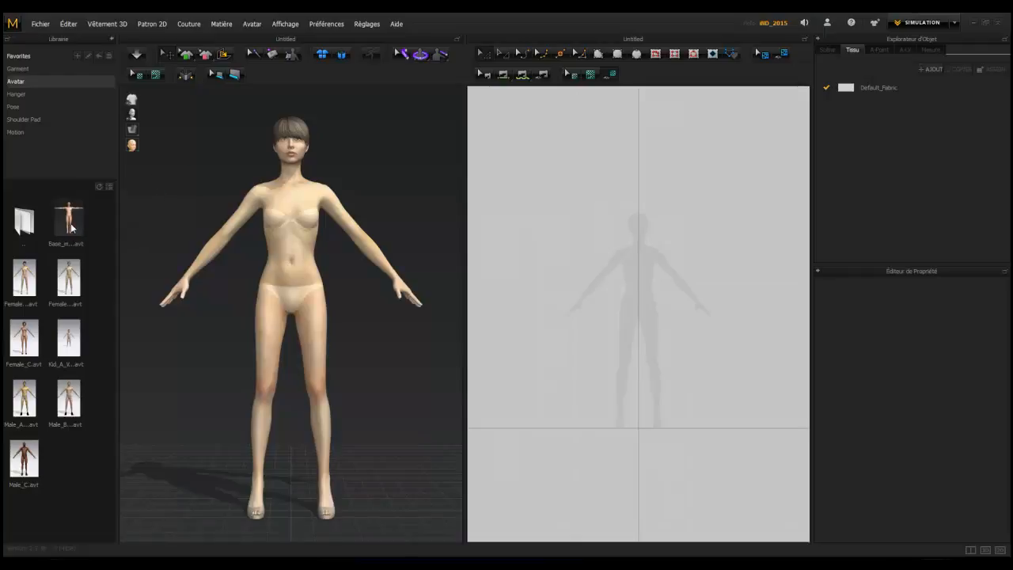
- Import Base_Male.obj from the OBJ folder as an avatar at cm (DAZ Studio) scale
{"action": "left_click", "coordinate": [41, 25]}
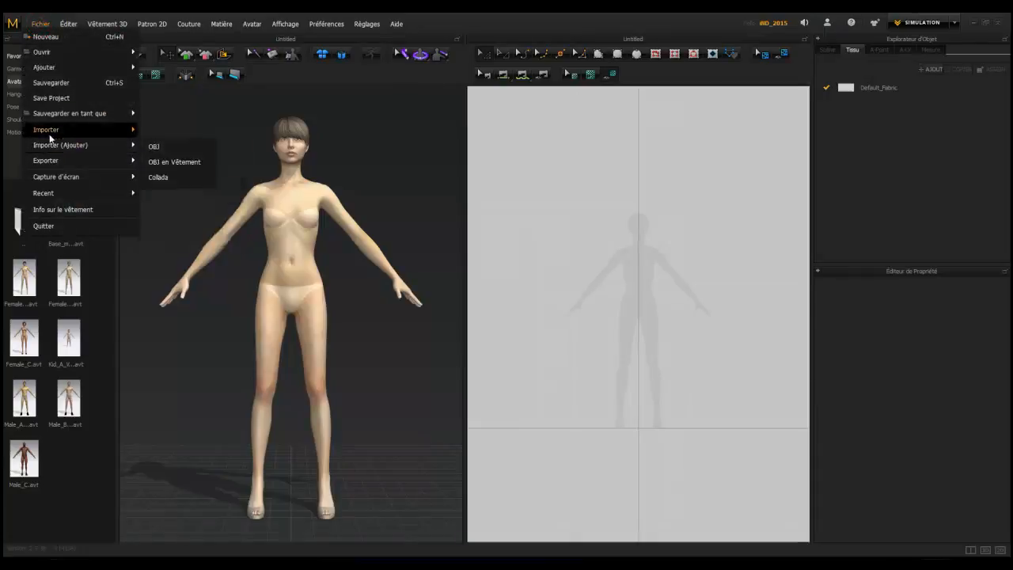
{"action": "mouse_move", "coordinate": [54, 128]}
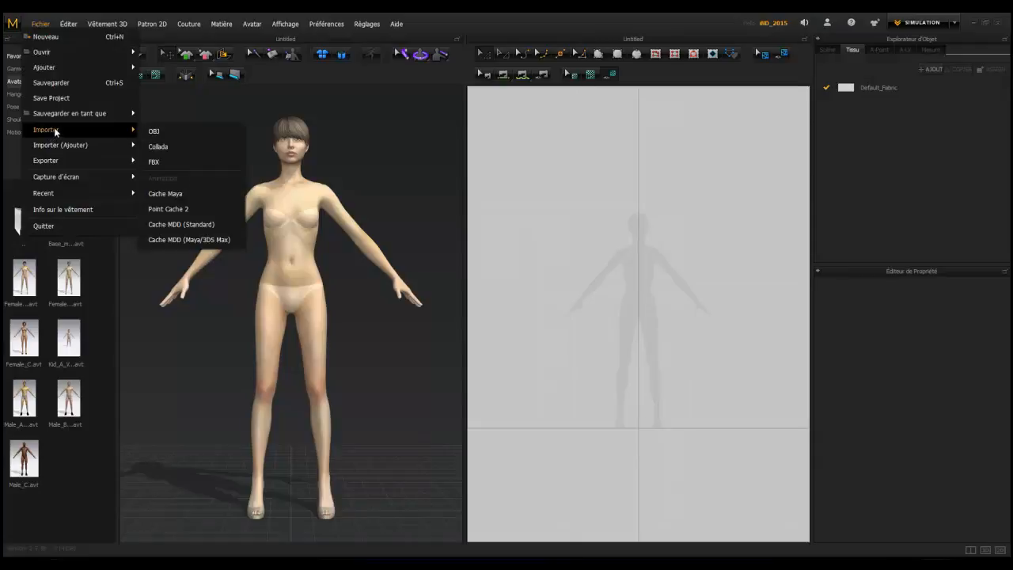
{"action": "left_click", "coordinate": [154, 131]}
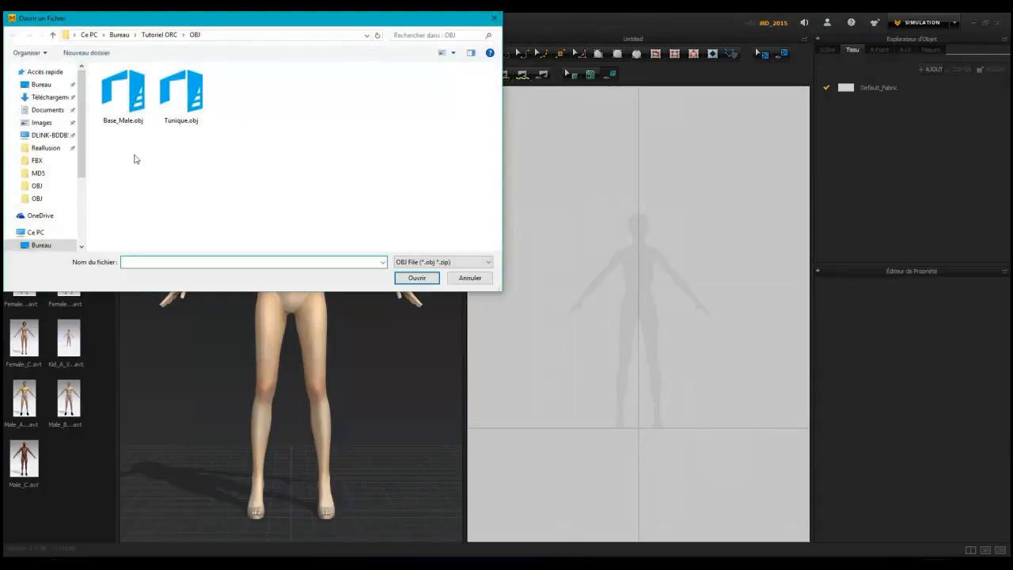
{"action": "left_click", "coordinate": [119, 95]}
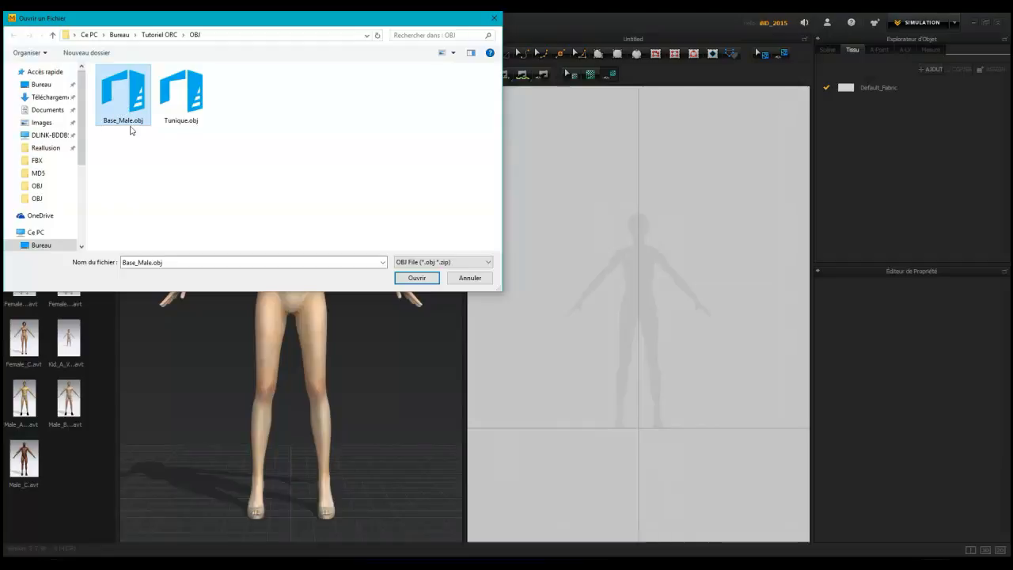
{"action": "left_click", "coordinate": [417, 278]}
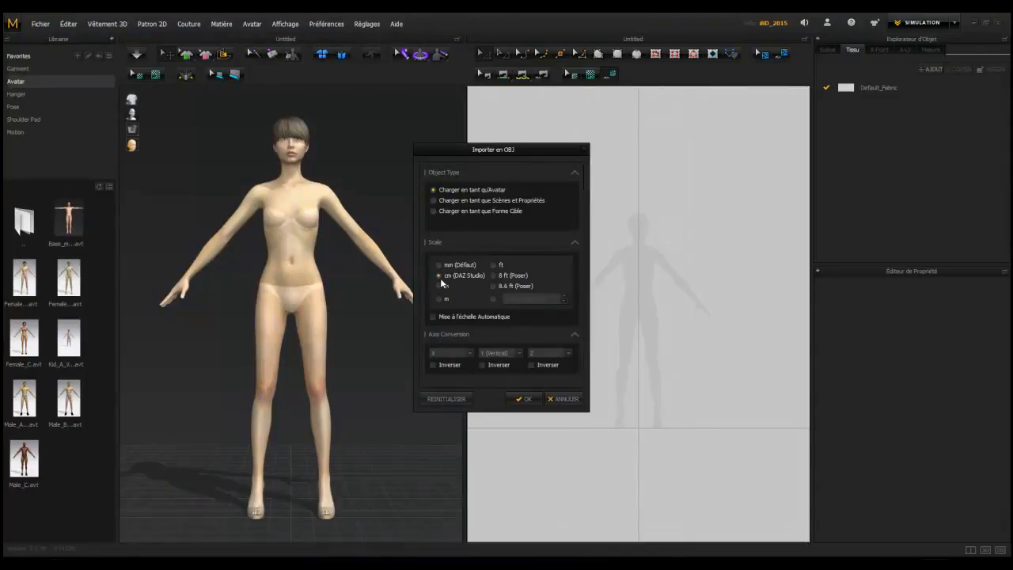
{"action": "left_click", "coordinate": [522, 398]}
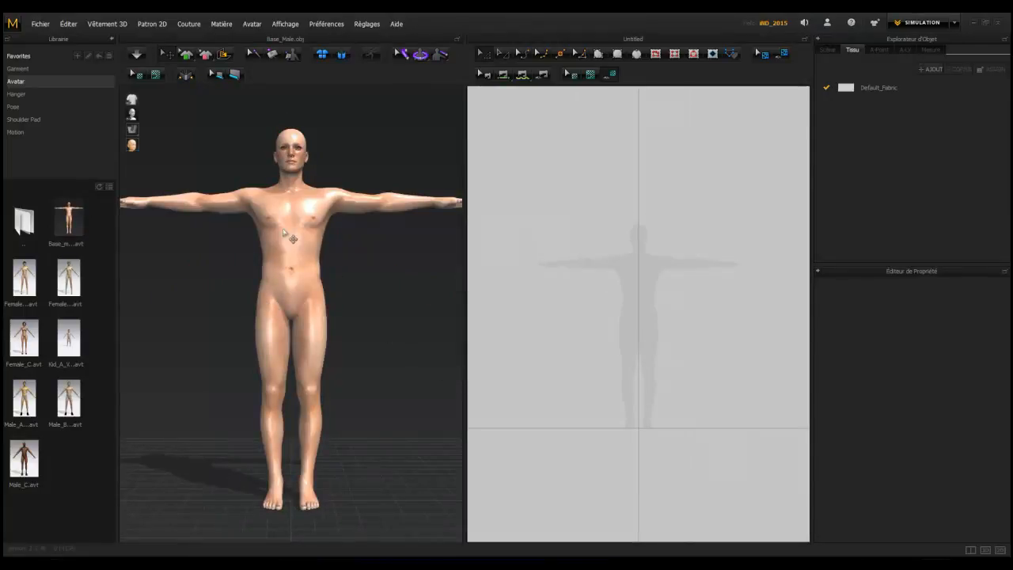
- Set the skin offset of the imported avatar's body mesh to 5 mm
{"action": "left_click", "coordinate": [290, 218]}
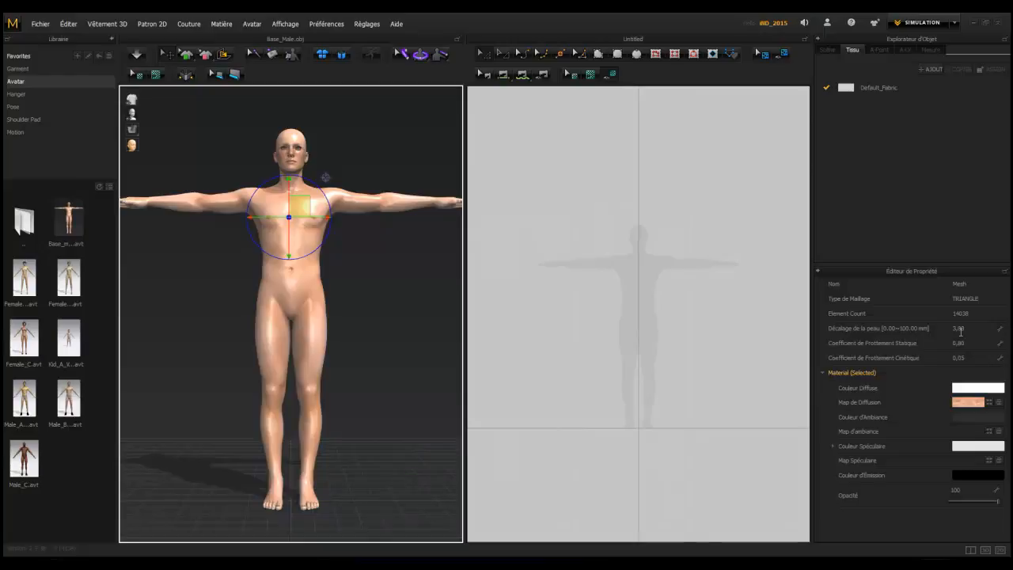
{"action": "left_click", "coordinate": [956, 328]}
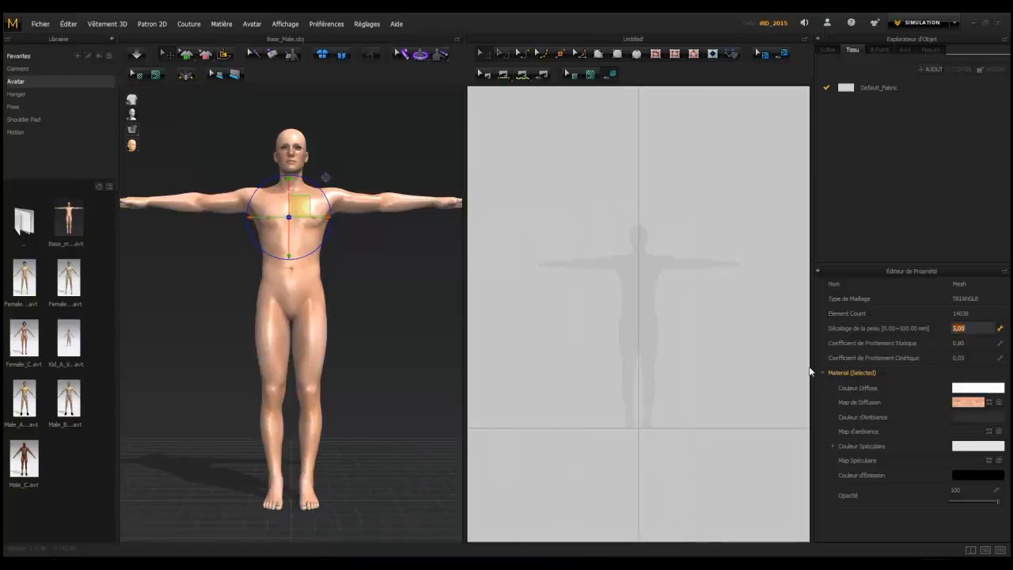
{"action": "type", "text": "5"}
{"action": "key", "text": "Return"}
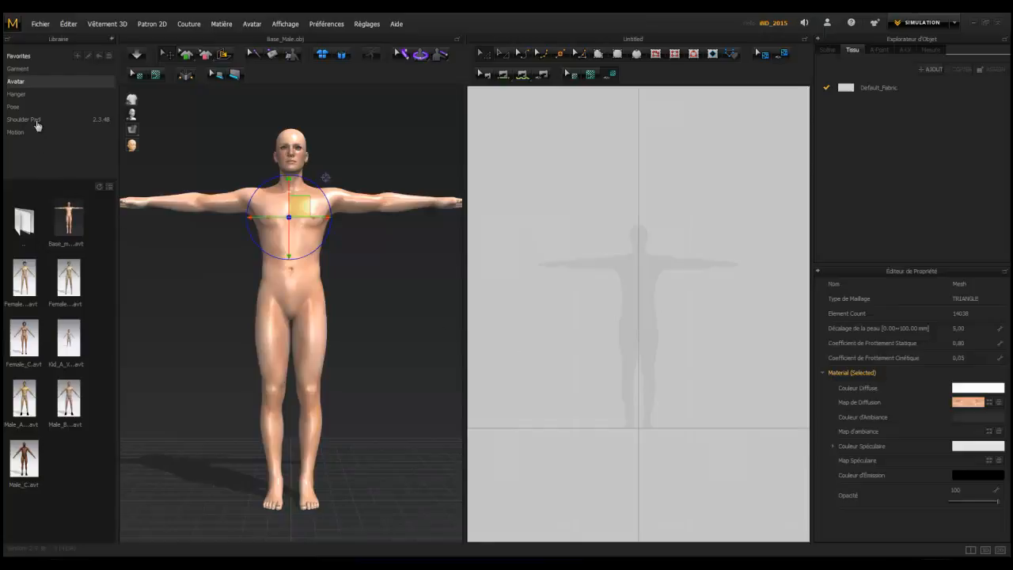
- Save the avatar as Base_male_cc.avt in the avatar Body folder, overwriting the existing file
{"action": "left_click", "coordinate": [39, 24]}
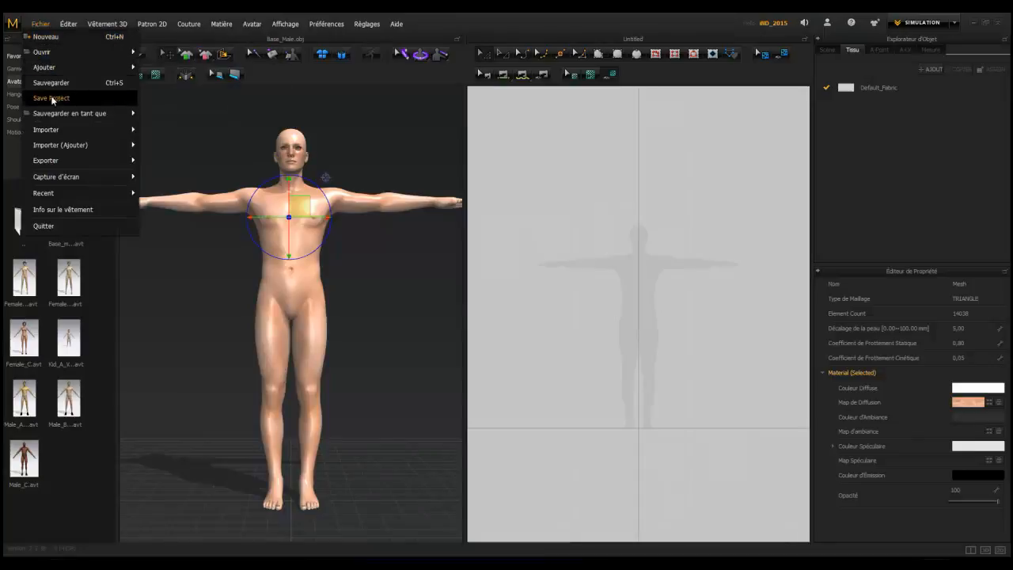
{"action": "mouse_move", "coordinate": [57, 116]}
{"action": "left_click", "coordinate": [166, 148]}
{"action": "left_click", "coordinate": [112, 84]}
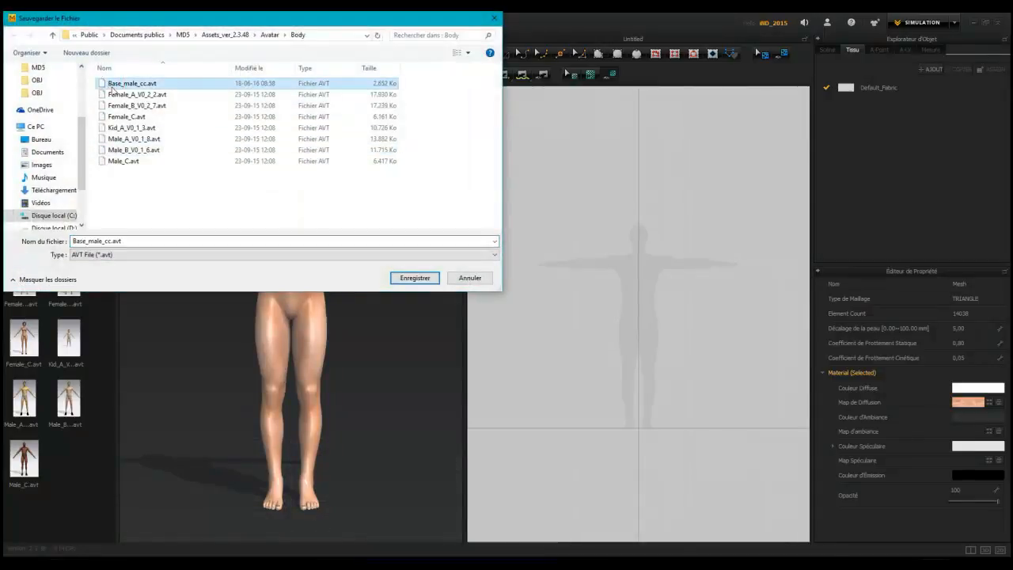
{"action": "left_click", "coordinate": [414, 277]}
{"action": "left_click", "coordinate": [532, 293]}
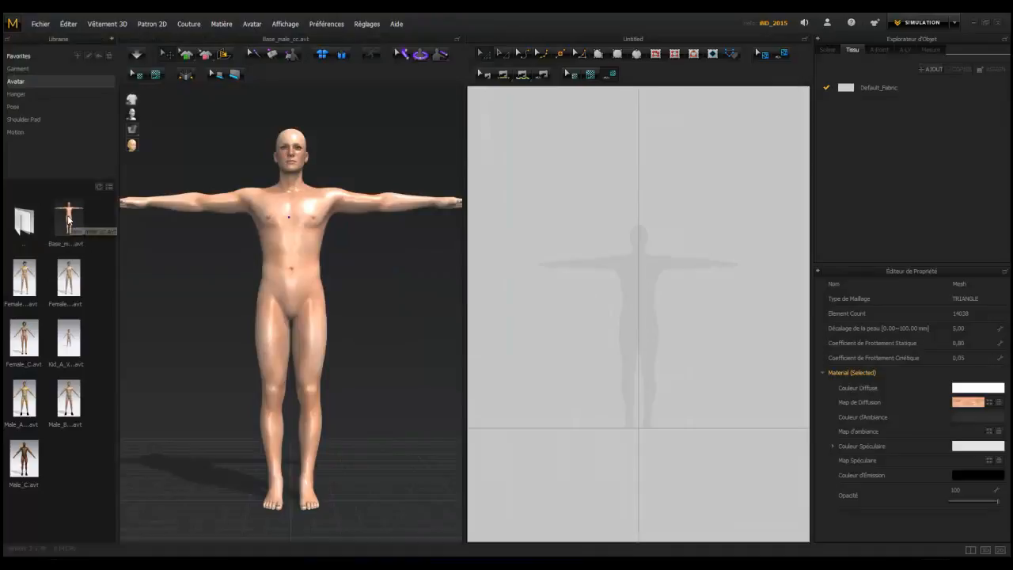
- Load the Female_A_V0_2_2 avatar from the library, replace it with Base_male_cc, and collapse the library
{"action": "double_click", "coordinate": [23, 279]}
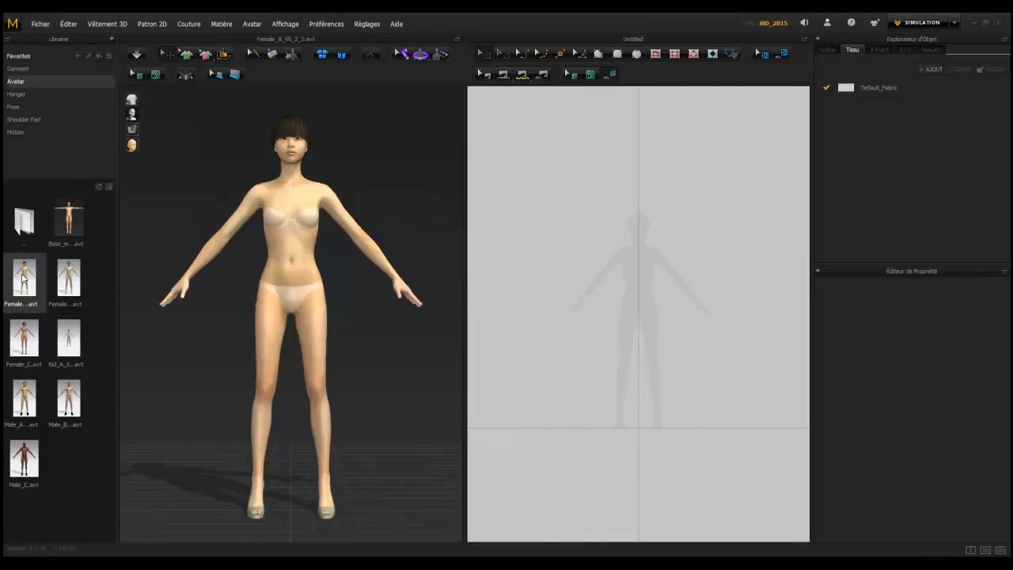
{"action": "double_click", "coordinate": [67, 227]}
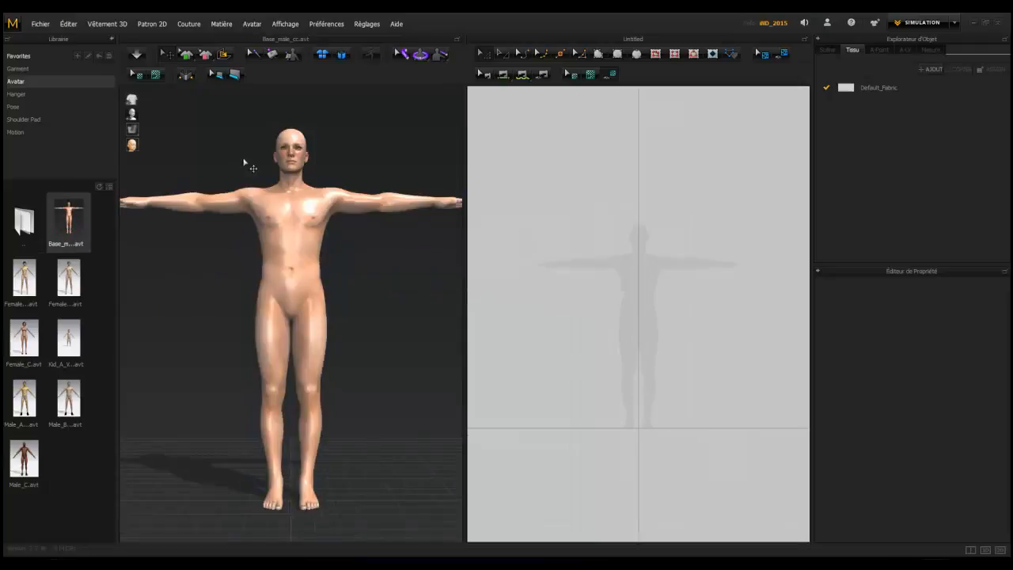
{"action": "left_click", "coordinate": [113, 39]}
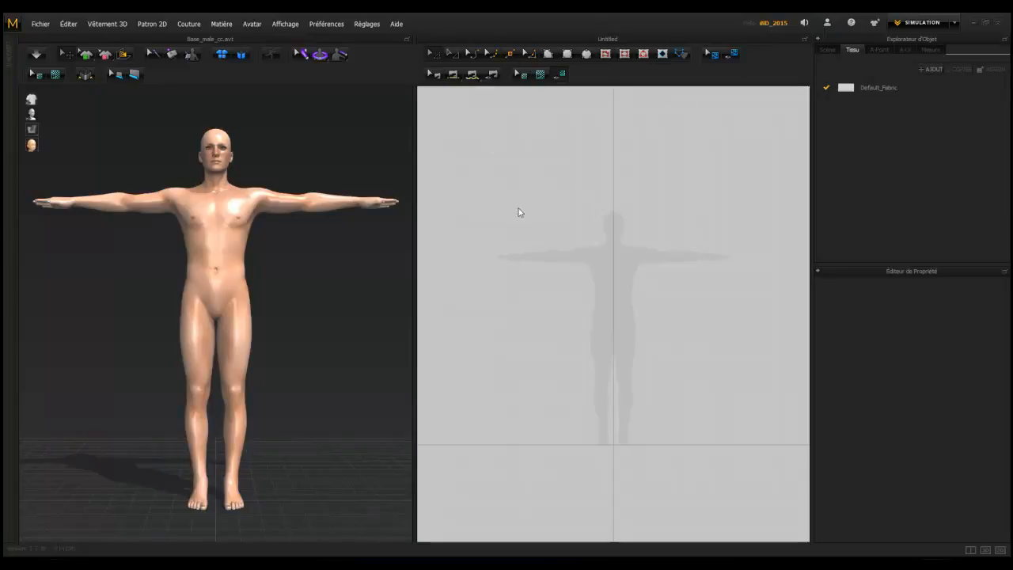
- Add the Fourrure.zpac garment from the MD5 folder to the avatar and deselect its pattern pieces
{"action": "left_click", "coordinate": [39, 24]}
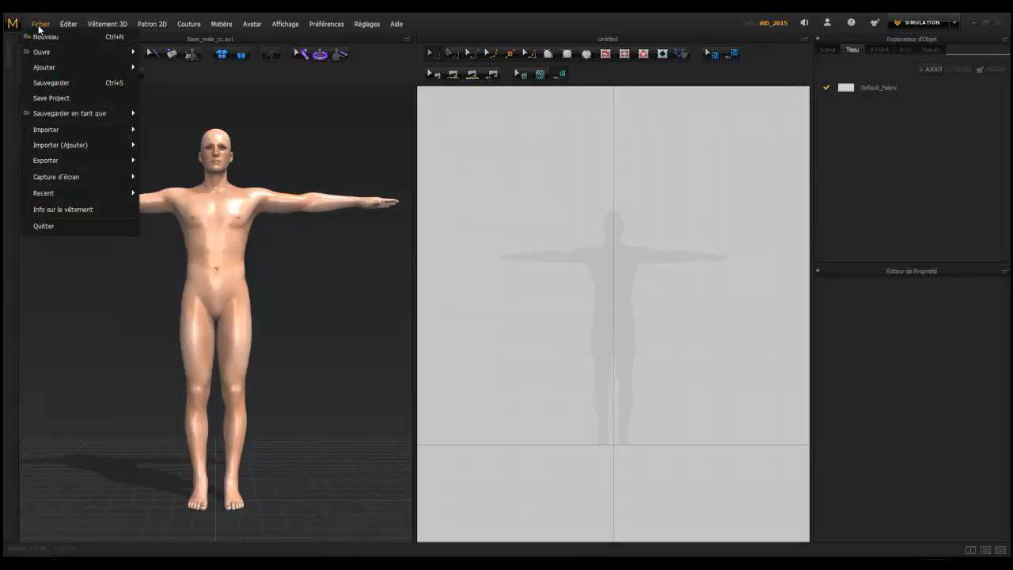
{"action": "mouse_move", "coordinate": [55, 70]}
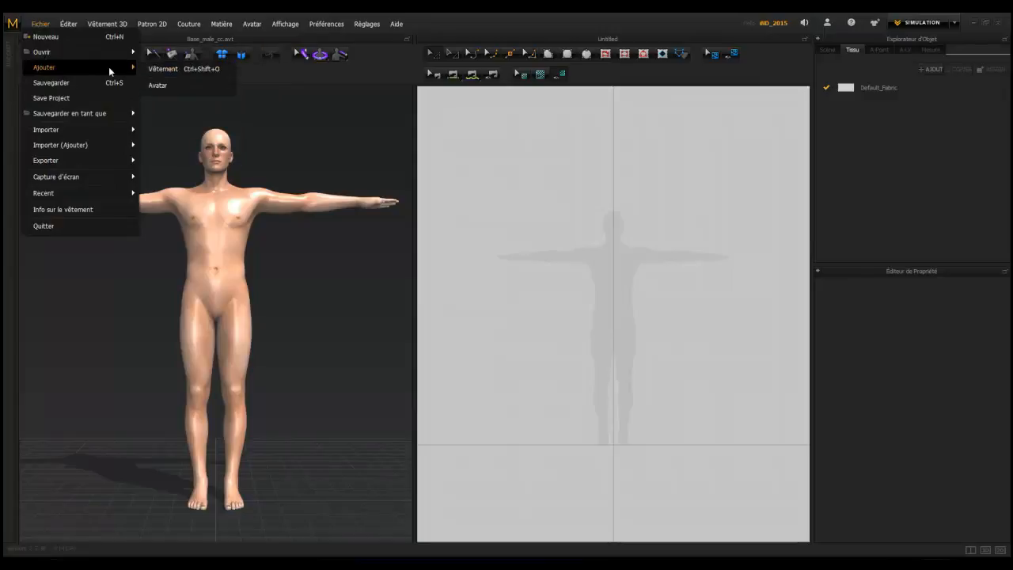
{"action": "left_click", "coordinate": [170, 71]}
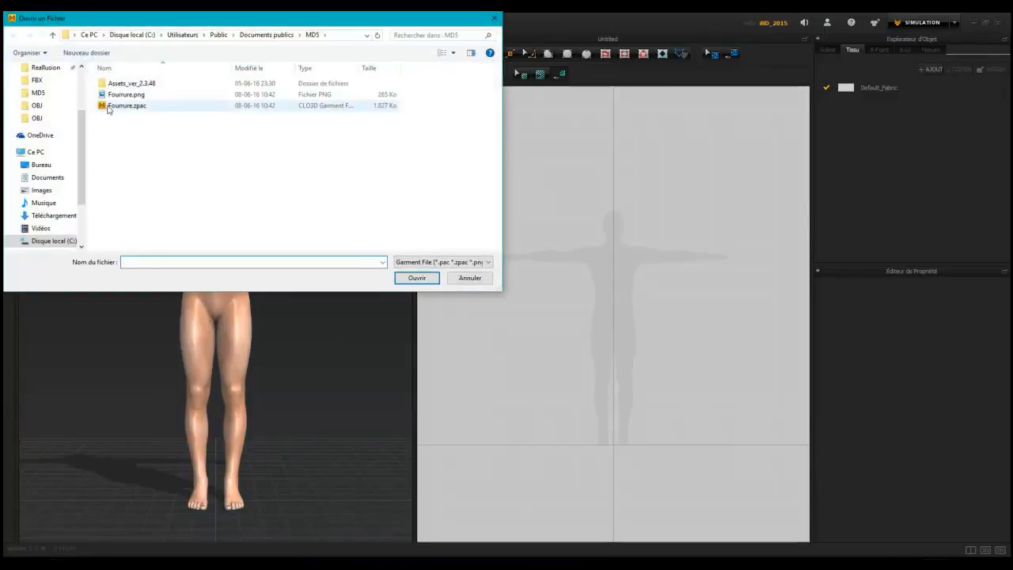
{"action": "left_click", "coordinate": [125, 105]}
{"action": "left_click", "coordinate": [405, 279]}
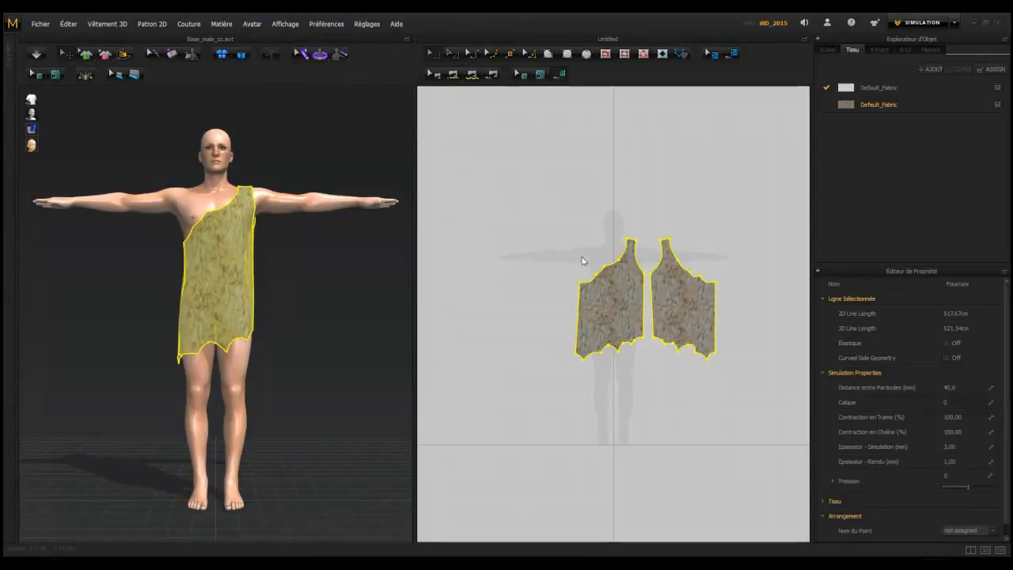
{"action": "left_click", "coordinate": [370, 362]}
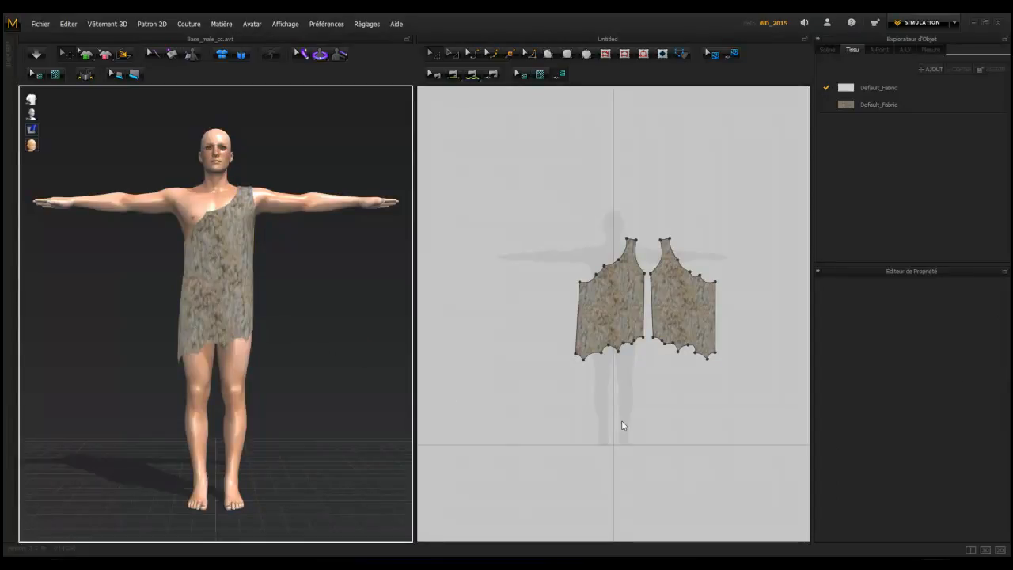
- Remove the texture from the garment's fabric, apply the D_Leather_CLO_v2 physical preset to it, and deselect the fabric
{"action": "left_click", "coordinate": [861, 104]}
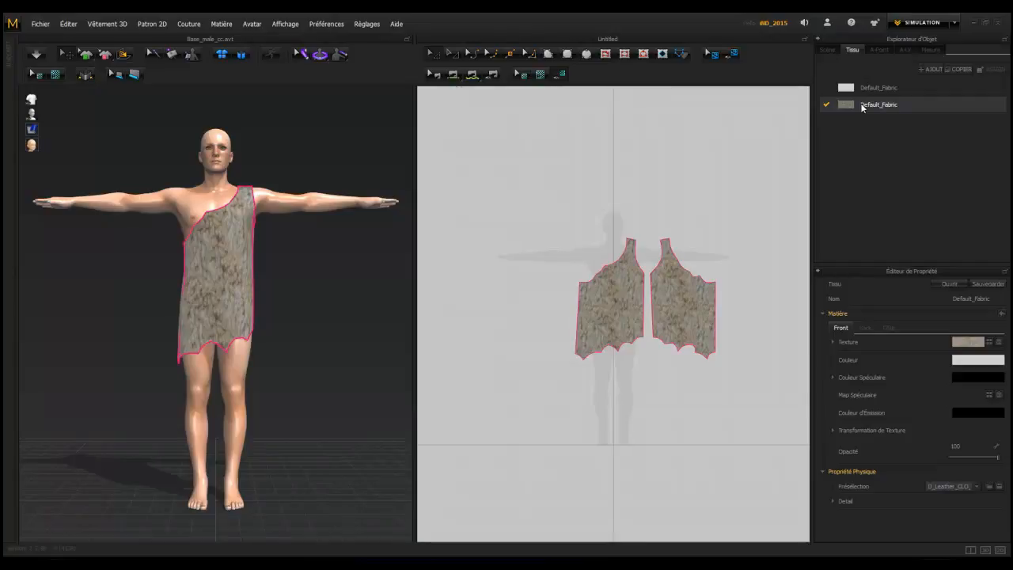
{"action": "left_click", "coordinate": [1000, 342]}
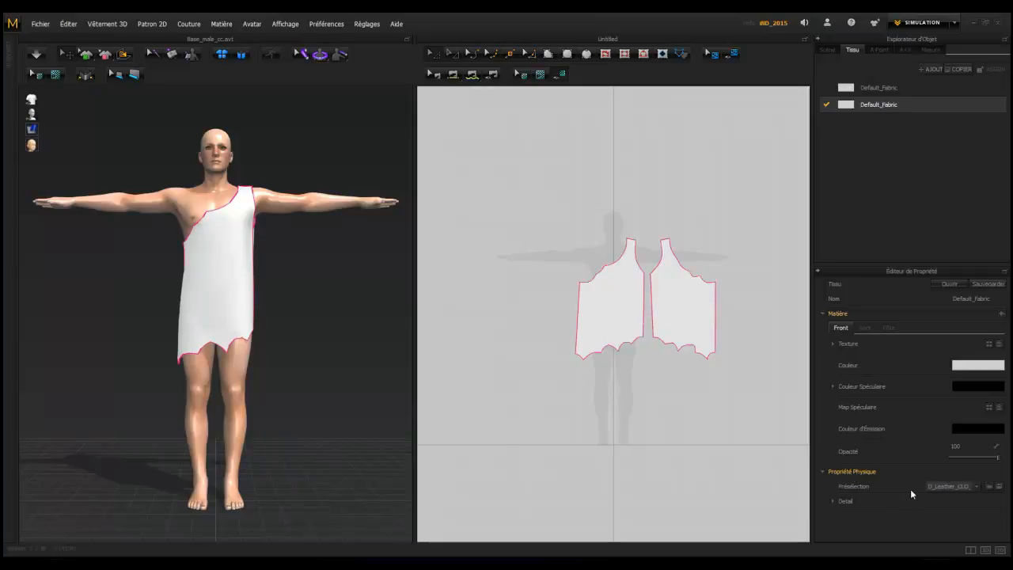
{"action": "left_click", "coordinate": [977, 487]}
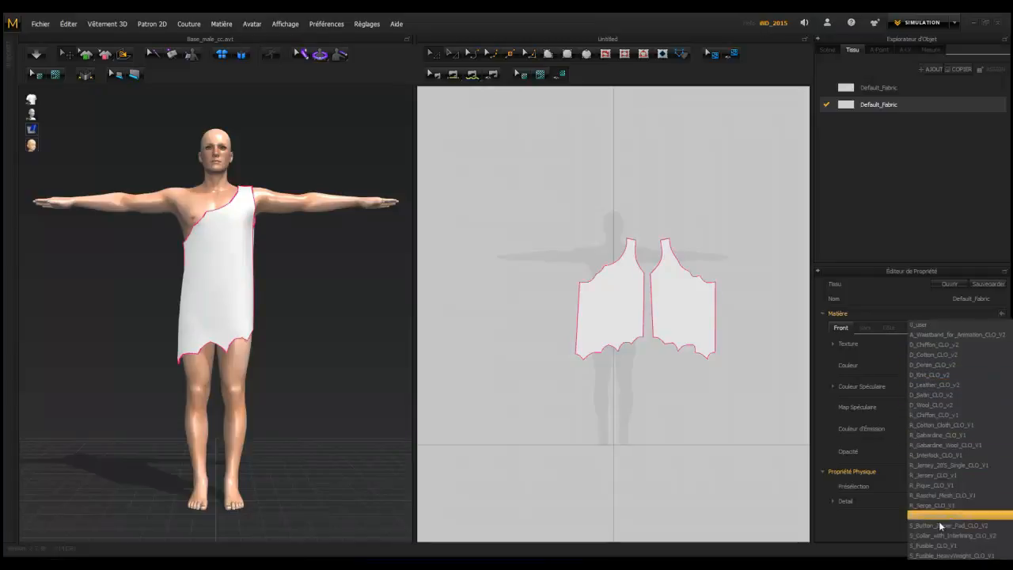
{"action": "left_click", "coordinate": [936, 383]}
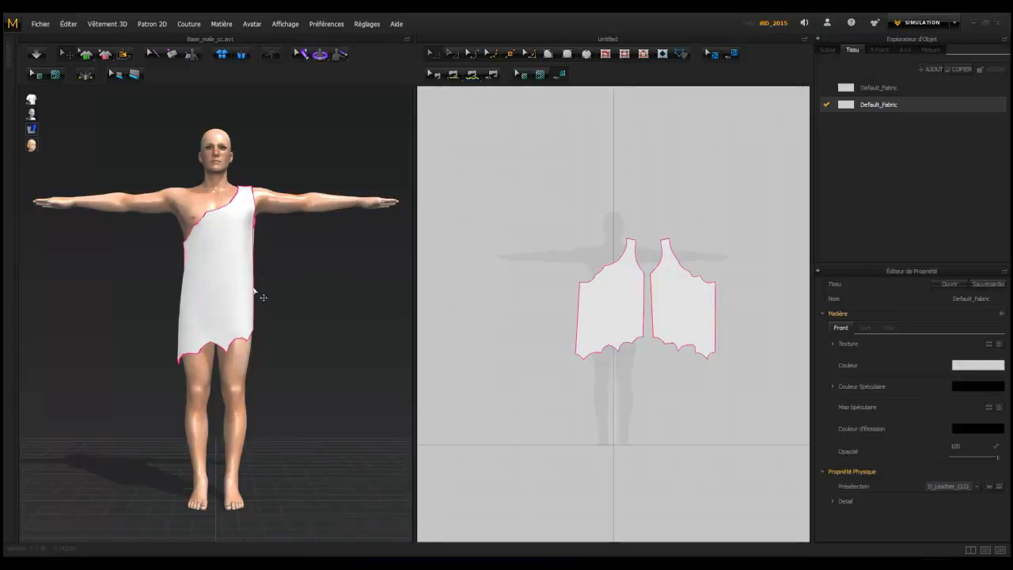
{"action": "left_click", "coordinate": [729, 267]}
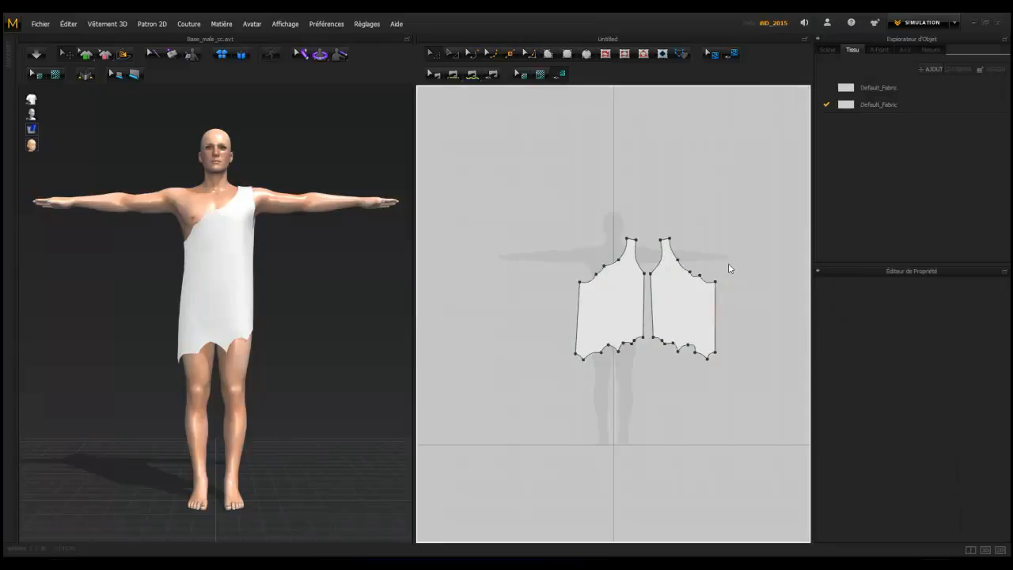
- Select both pattern pieces in the 2D pattern view and display their mesh
{"action": "left_click", "coordinate": [453, 57]}
{"action": "left_click_drag", "start_coordinate": [504, 185], "coordinate": [799, 413]}
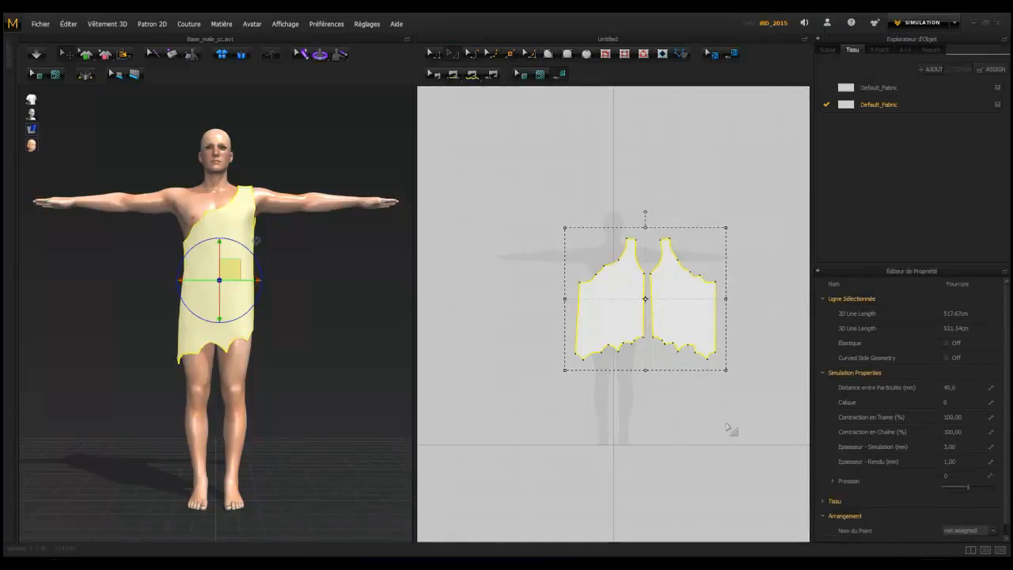
{"action": "key", "text": "ctrl+m"}
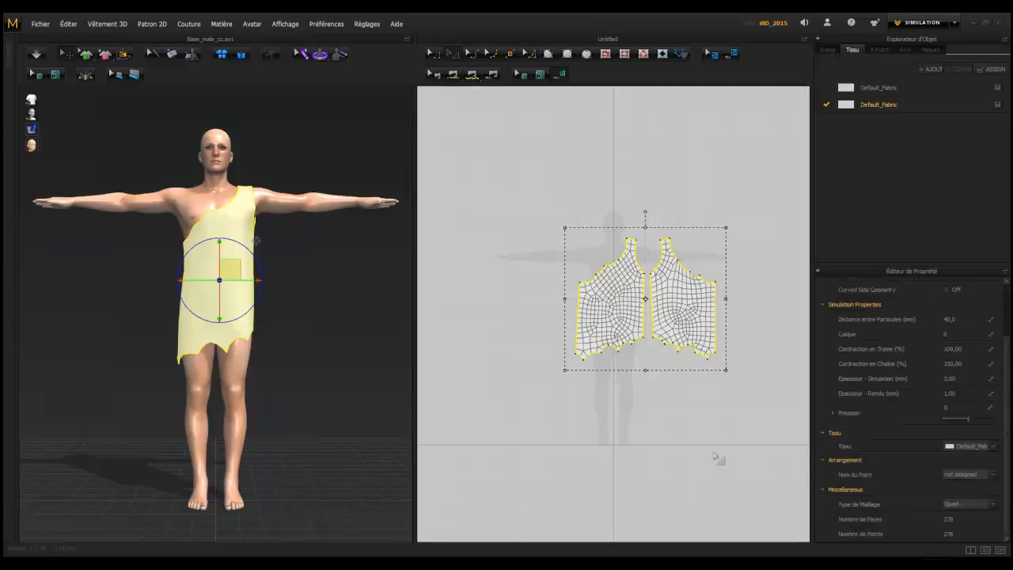
{"action": "key", "text": "F9"}
- Switch the mesh type of both pattern pieces to Triangle and back to Quad to compare the two
{"action": "left_click", "coordinate": [994, 504]}
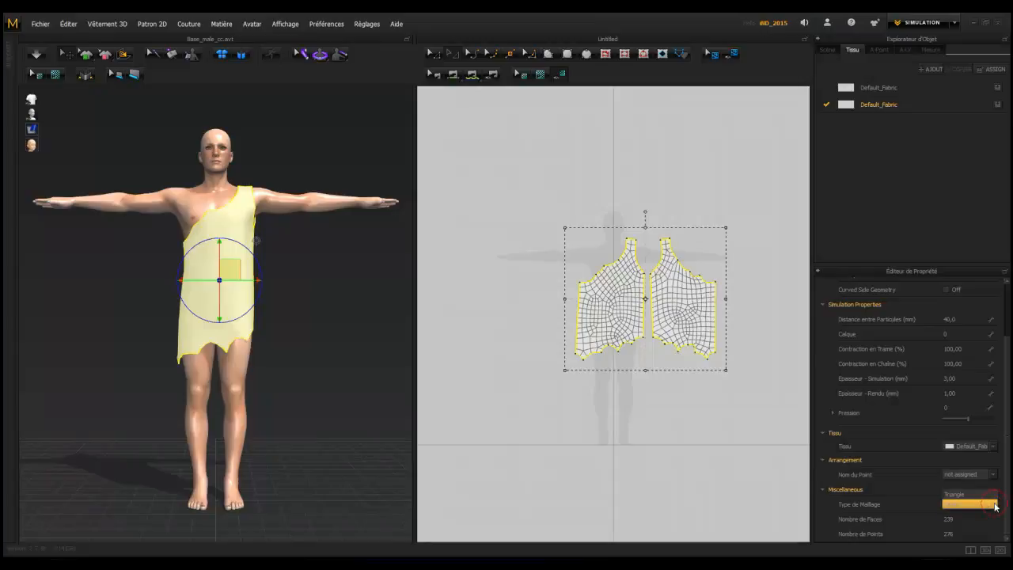
{"action": "left_click", "coordinate": [989, 496]}
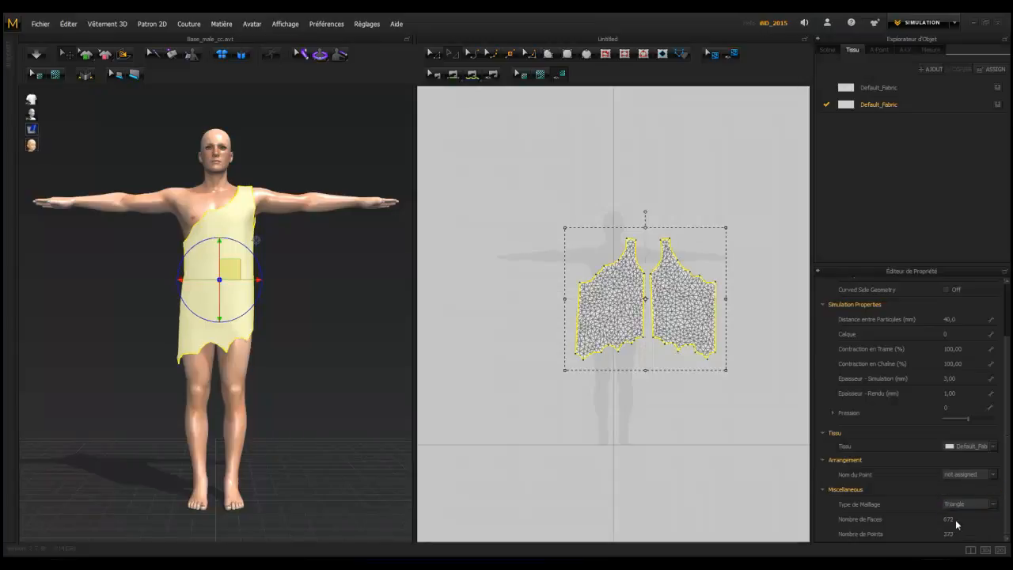
{"action": "left_click", "coordinate": [994, 504]}
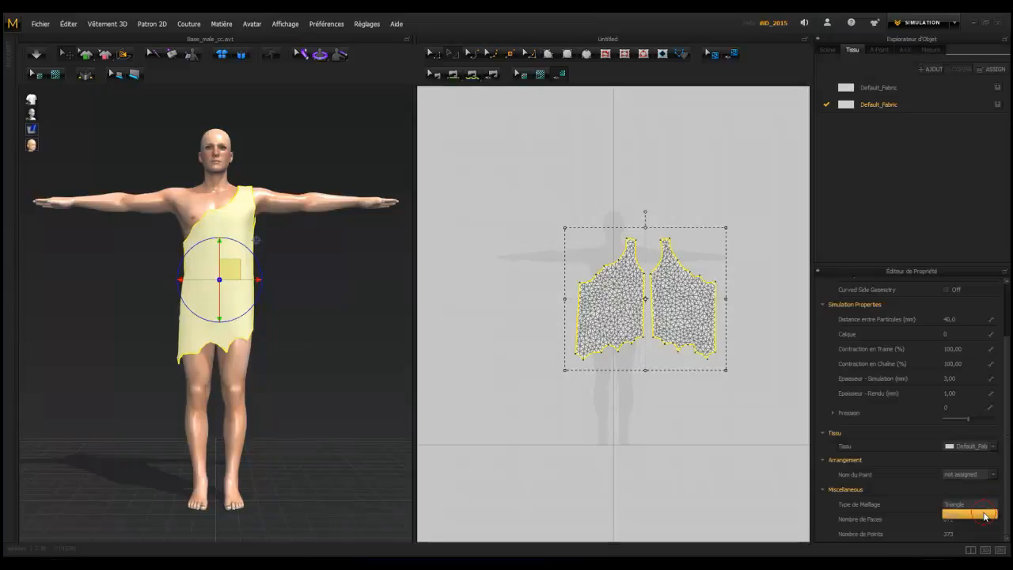
{"action": "left_click", "coordinate": [985, 515]}
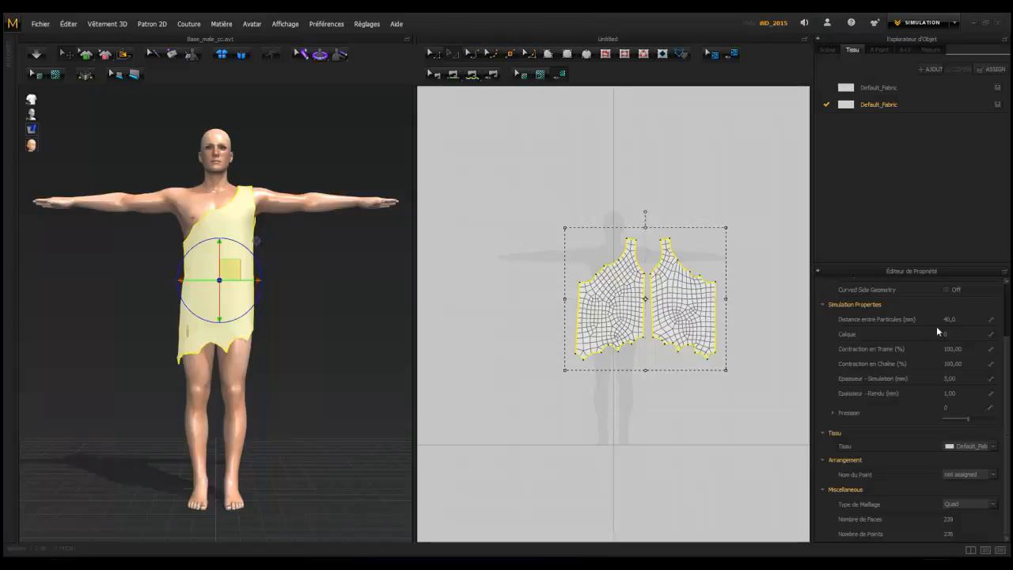
- Try a particle distance of 10 mm on both pattern pieces and inspect the density of the quad mesh
{"action": "left_click", "coordinate": [993, 319]}
{"action": "type", "text": "10"}
{"action": "key", "text": "Return"}
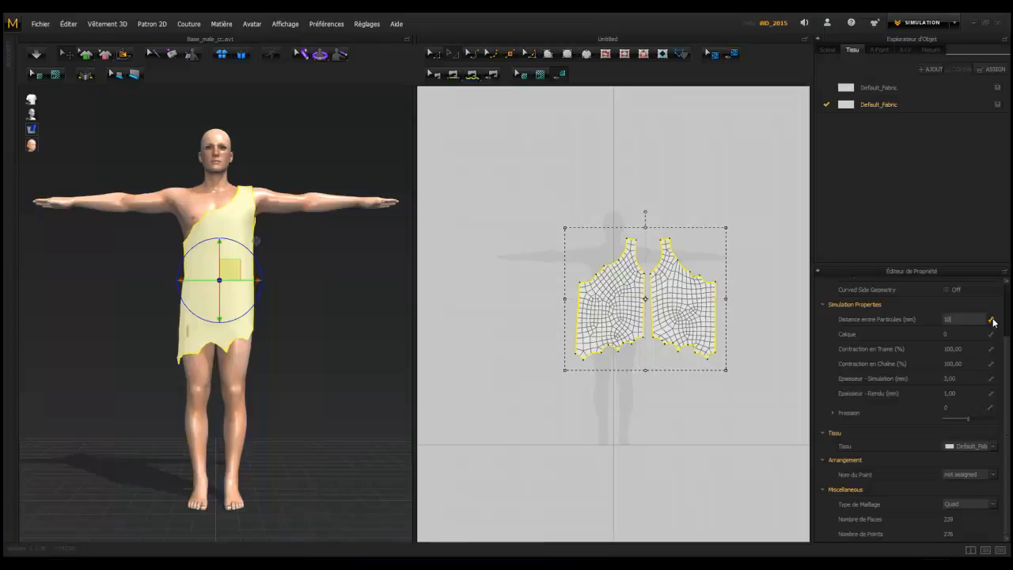
{"action": "scroll", "coordinate": [697, 393], "scroll_direction": "down", "scroll_amount": 2}
{"action": "scroll", "coordinate": [694, 393], "scroll_direction": "up", "scroll_amount": 4}
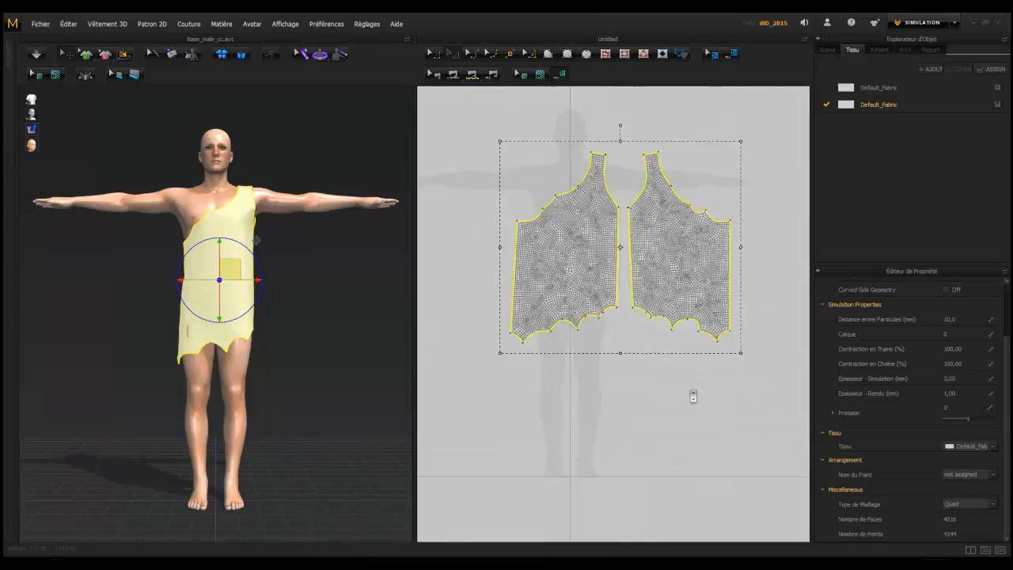
{"action": "scroll", "coordinate": [693, 396], "scroll_direction": "up", "scroll_amount": 2}
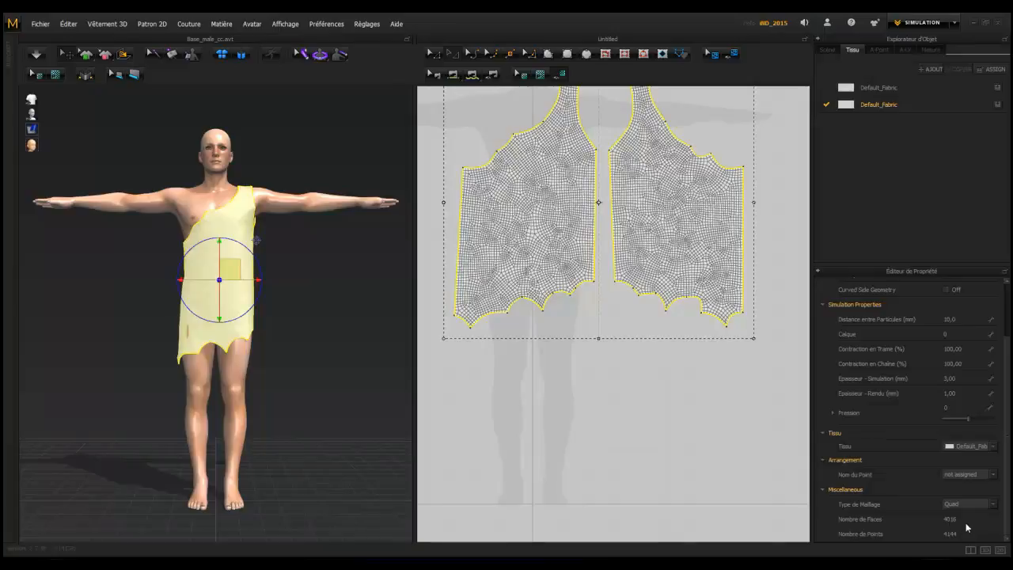
- Set the particle distance of both pattern pieces to 40 mm, deselect them, and hide the mesh display
{"action": "left_click", "coordinate": [991, 321]}
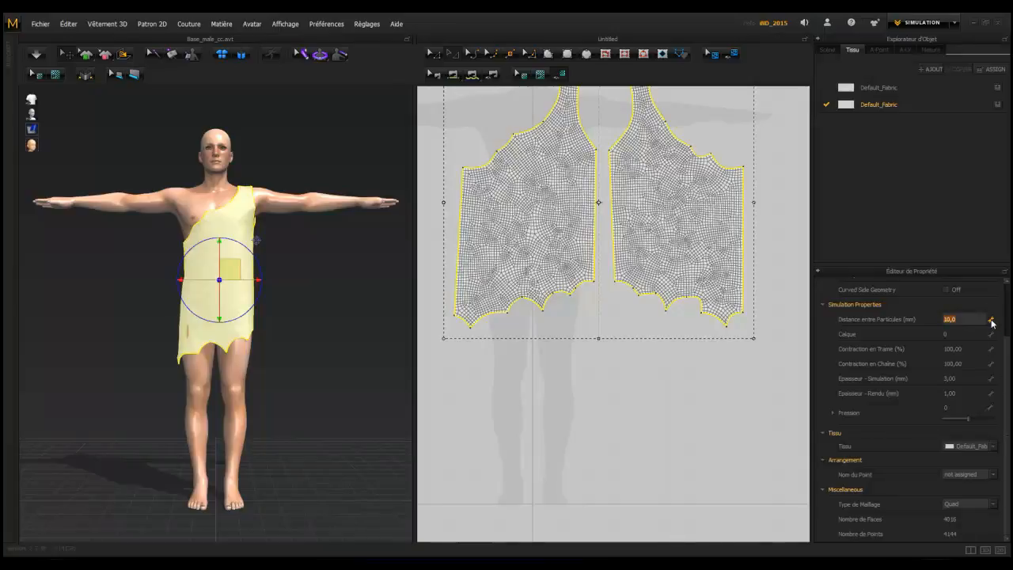
{"action": "type", "text": "40"}
{"action": "key", "text": "Return"}
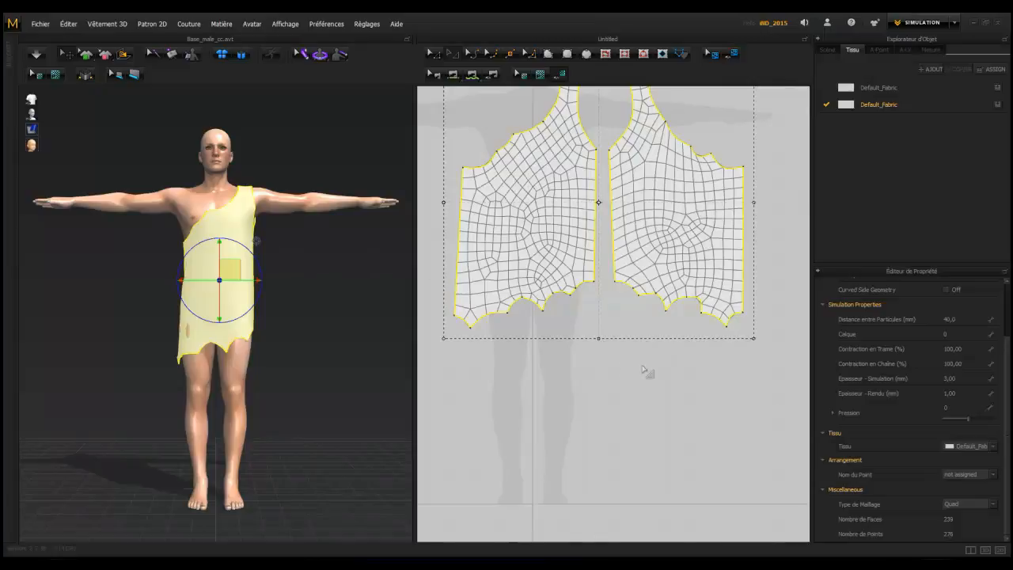
{"action": "scroll", "coordinate": [630, 358], "scroll_direction": "down", "scroll_amount": 3}
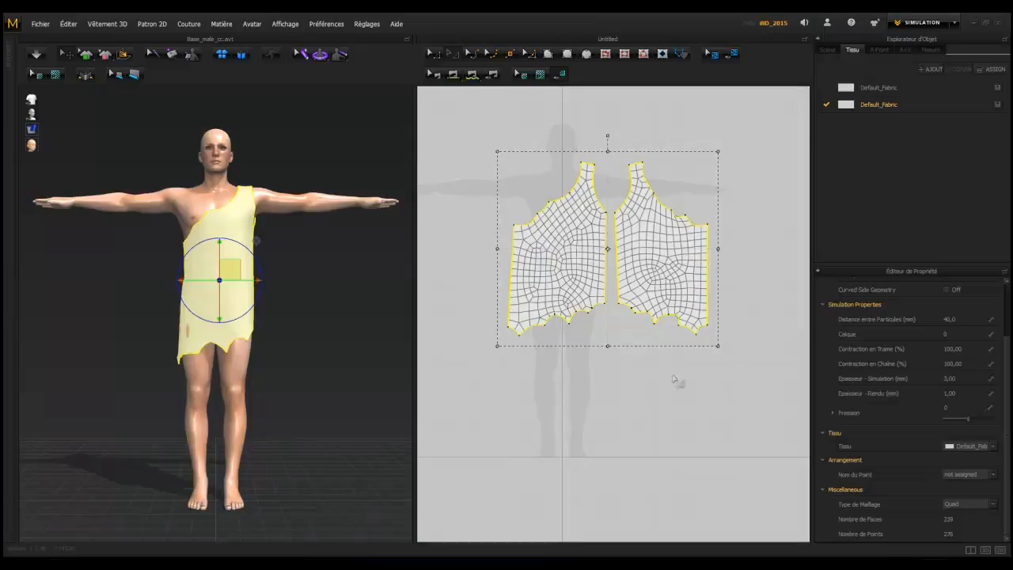
{"action": "left_click", "coordinate": [479, 380]}
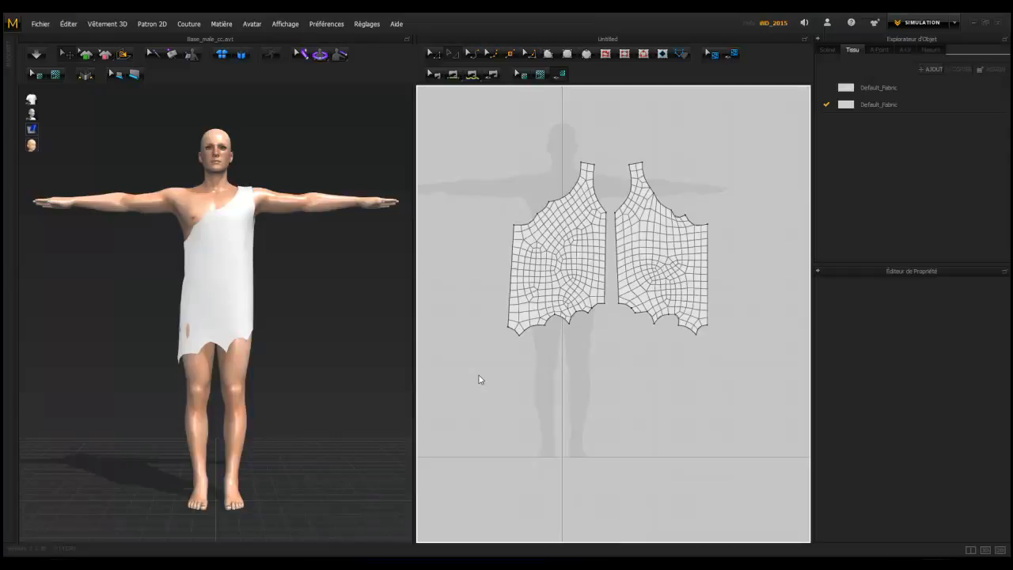
{"action": "key", "text": "ctrl+m"}
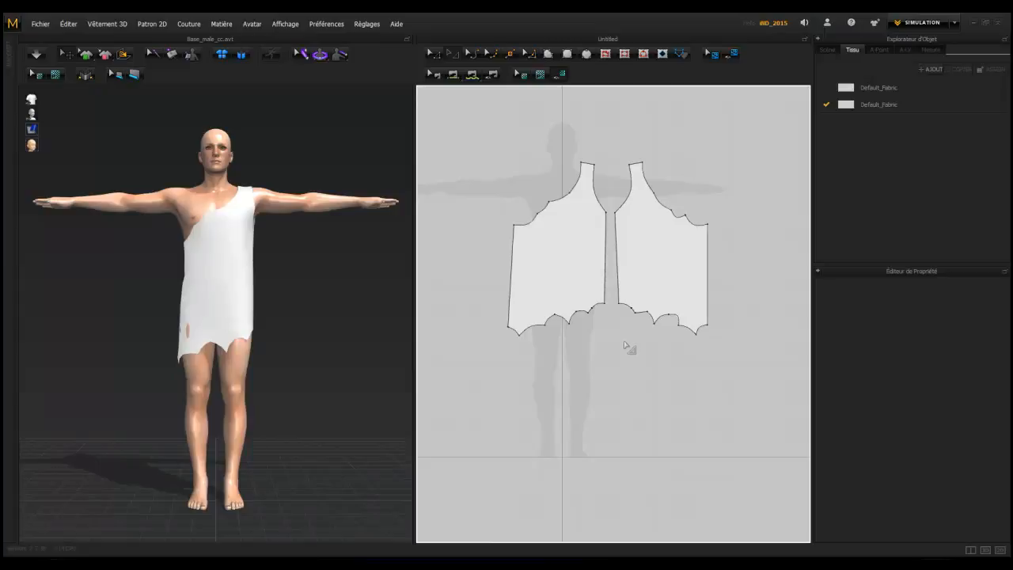
- Reset the 3D arrangement of the garment pieces around the avatar and start the simulation to drape them
{"action": "left_click", "coordinate": [432, 53]}
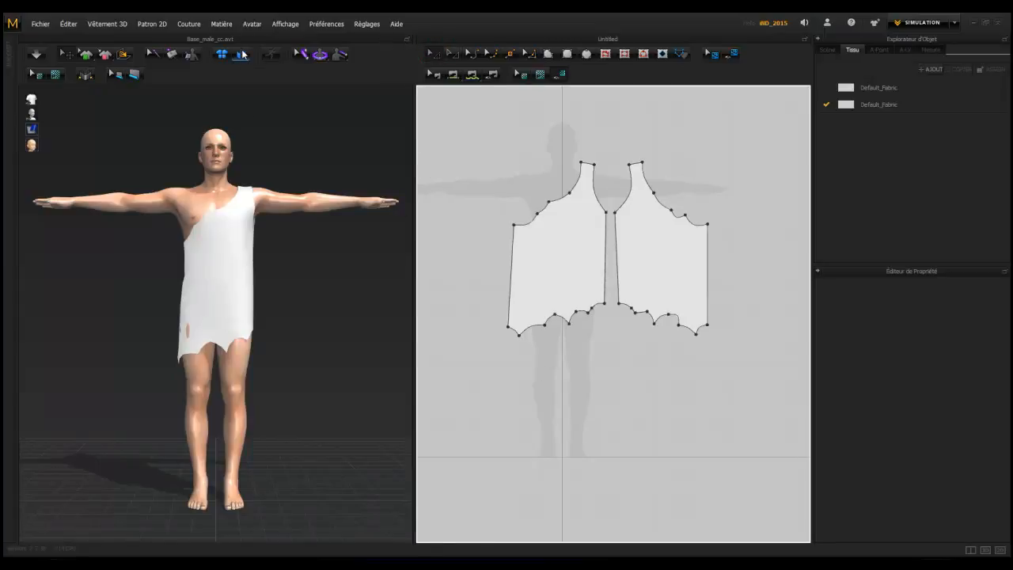
{"action": "left_click", "coordinate": [241, 54]}
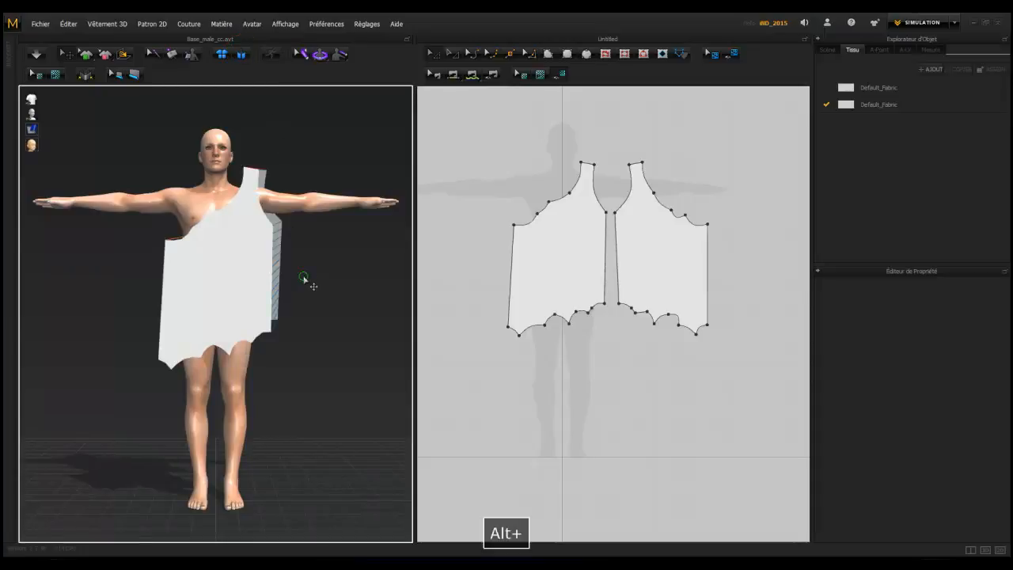
{"action": "right_click_drag", "start_coordinate": [324, 314], "coordinate": [239, 341]}
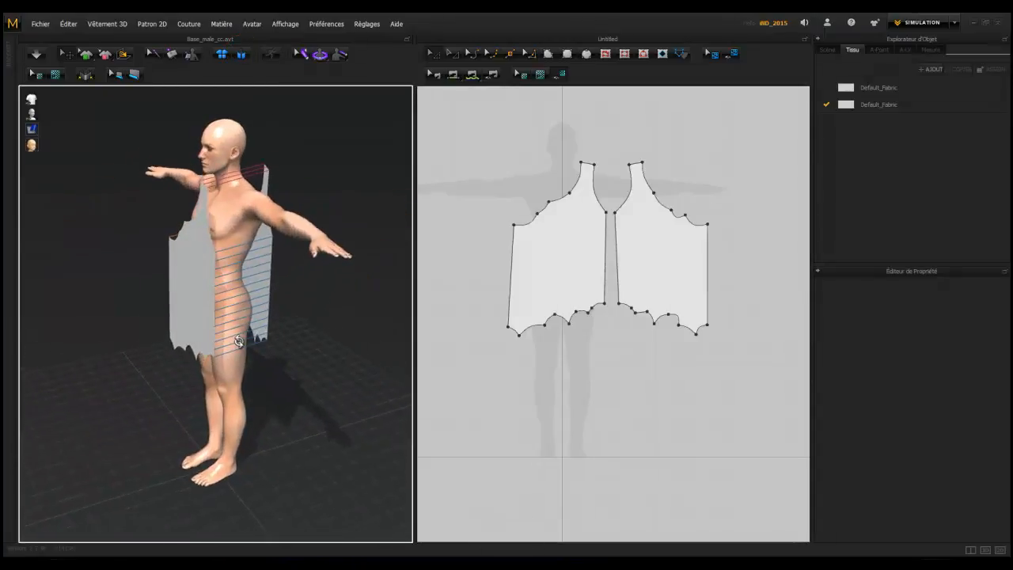
{"action": "left_click", "coordinate": [35, 54]}
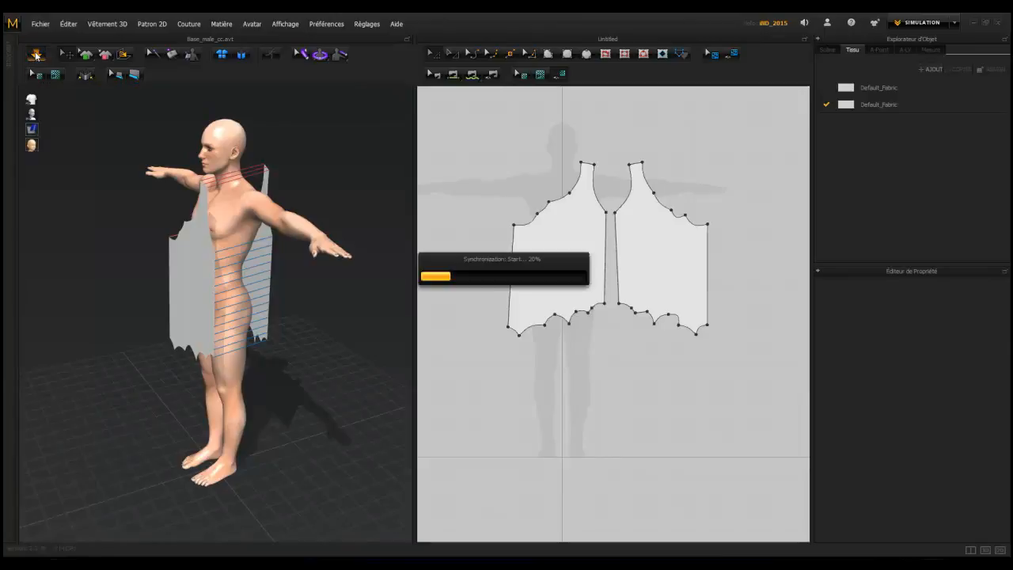
{"action": "right_click_drag", "start_coordinate": [111, 277], "coordinate": [172, 318]}
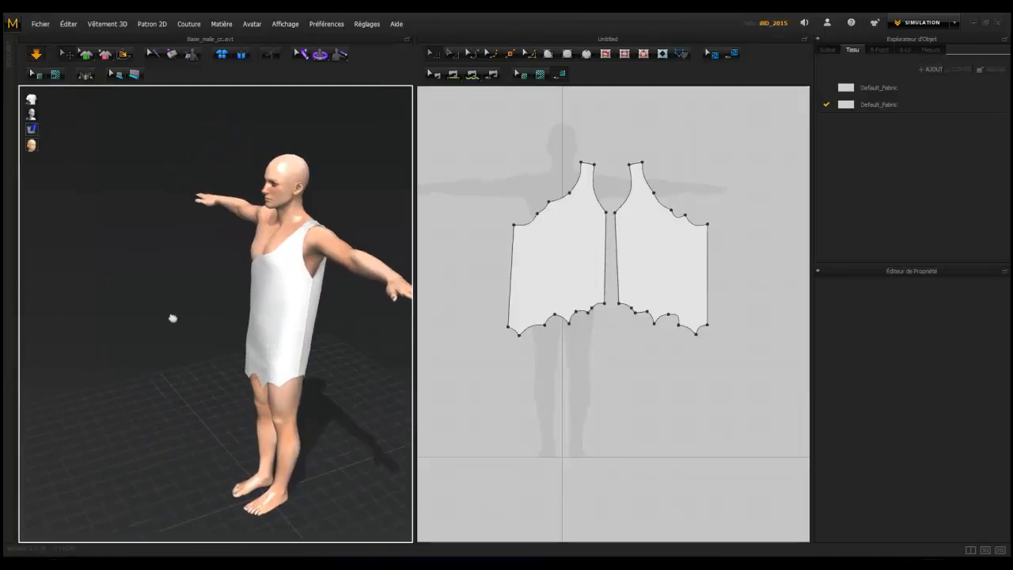
- Pull the front piece into place at the shoulder strap during the simulation and deselect it
{"action": "left_click", "coordinate": [304, 221]}
{"action": "left_click_drag", "start_coordinate": [303, 222], "coordinate": [312, 212]}
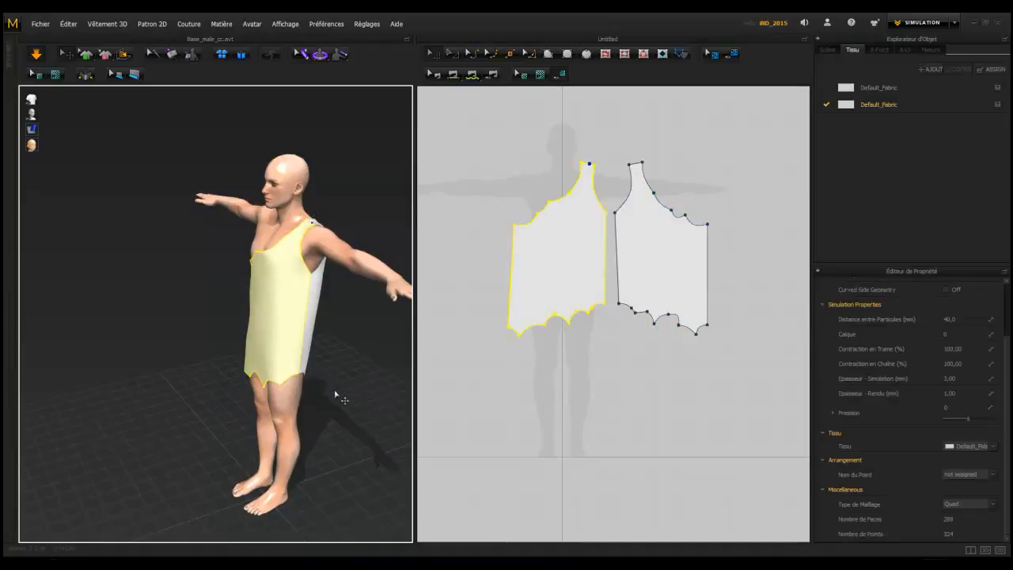
{"action": "left_click", "coordinate": [179, 378]}
{"action": "right_click_drag", "start_coordinate": [174, 373], "coordinate": [214, 367]}
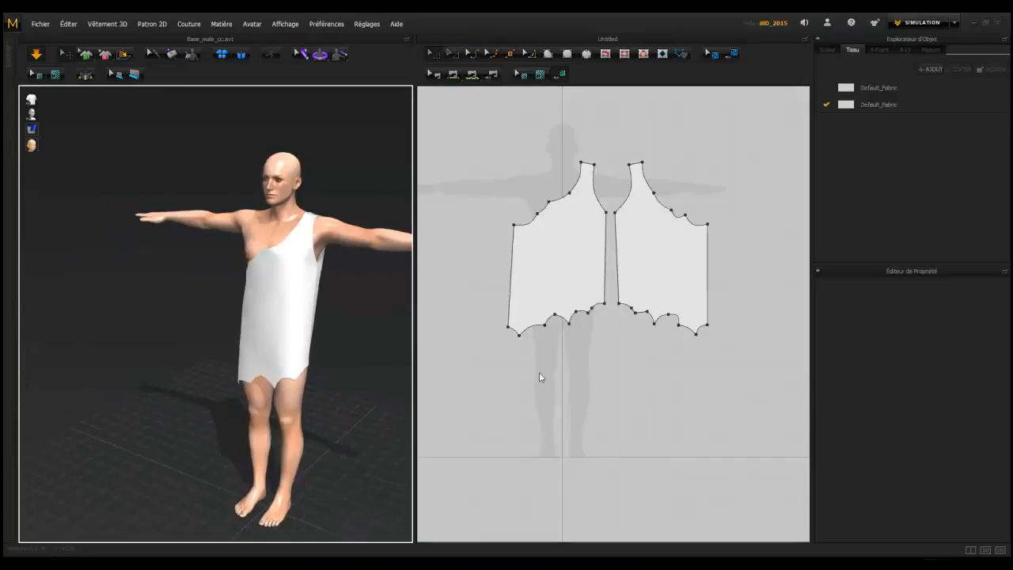
- Switch to Aide CC.pdf in Adobe Acrobat Pro and read the guidelines on low-poly mesh flow, border folds, skin clearance and UV orientation
{"action": "left_click", "coordinate": [713, 54]}
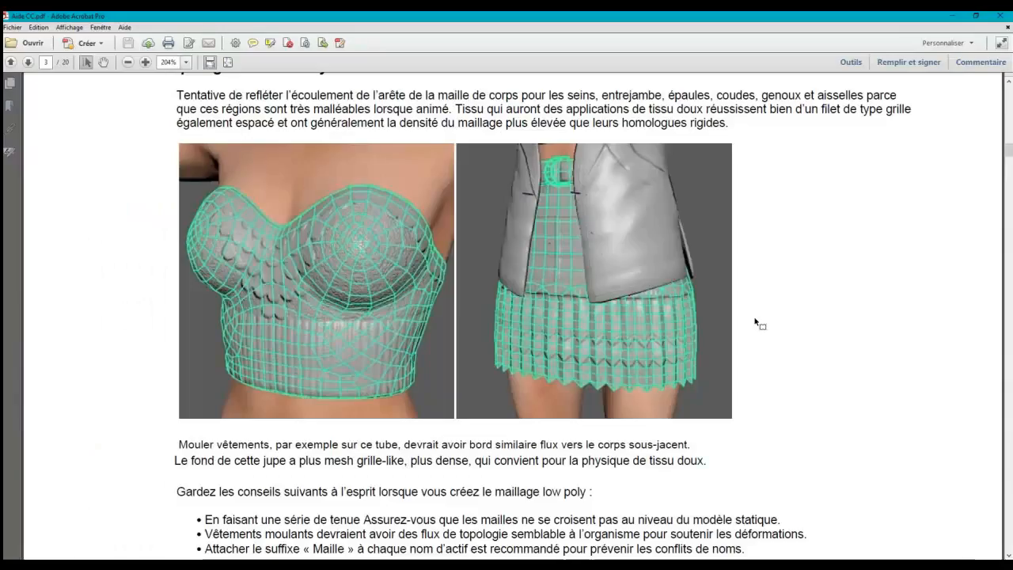
{"action": "key", "text": "F9"}
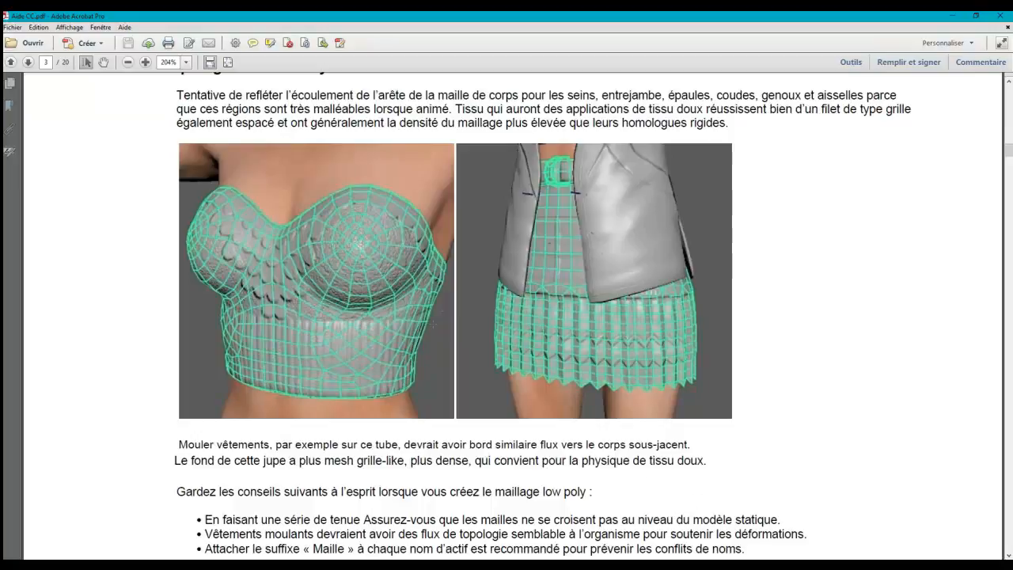
{"action": "scroll", "coordinate": [507, 316], "scroll_direction": "down", "scroll_amount": 4}
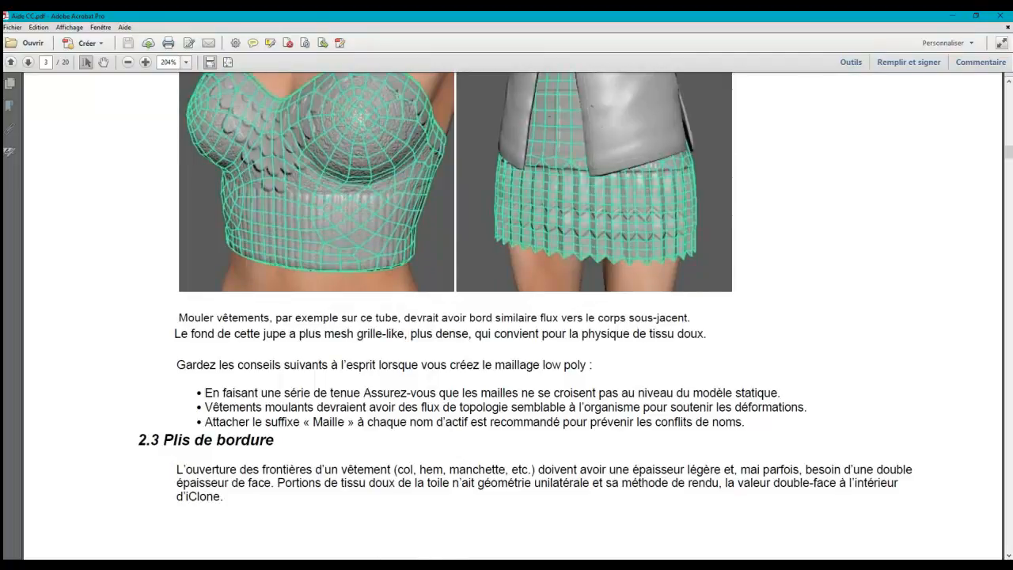
{"action": "scroll", "coordinate": [424, 364], "scroll_direction": "down", "scroll_amount": 15}
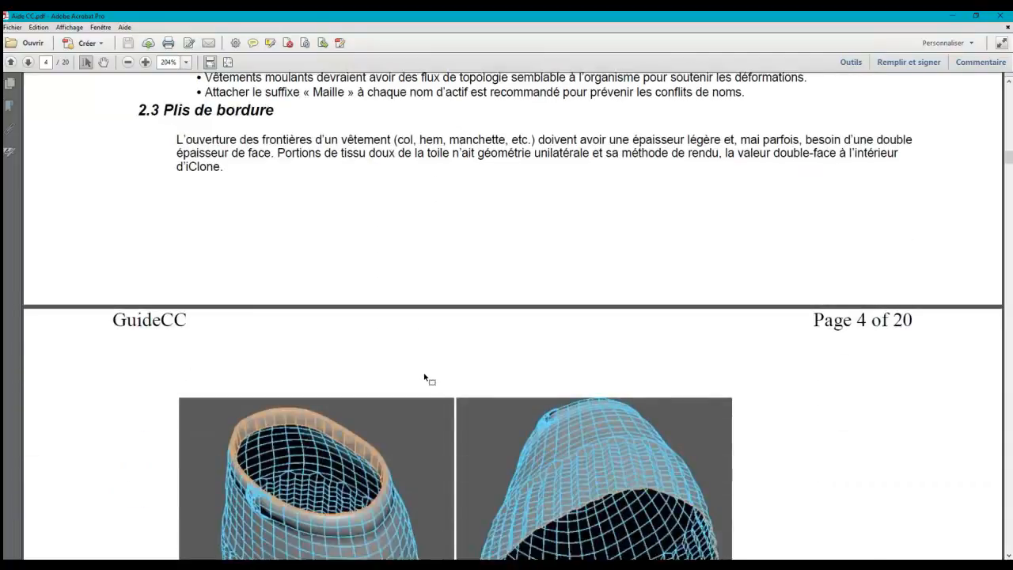
{"action": "scroll", "coordinate": [425, 371], "scroll_direction": "down", "scroll_amount": 15}
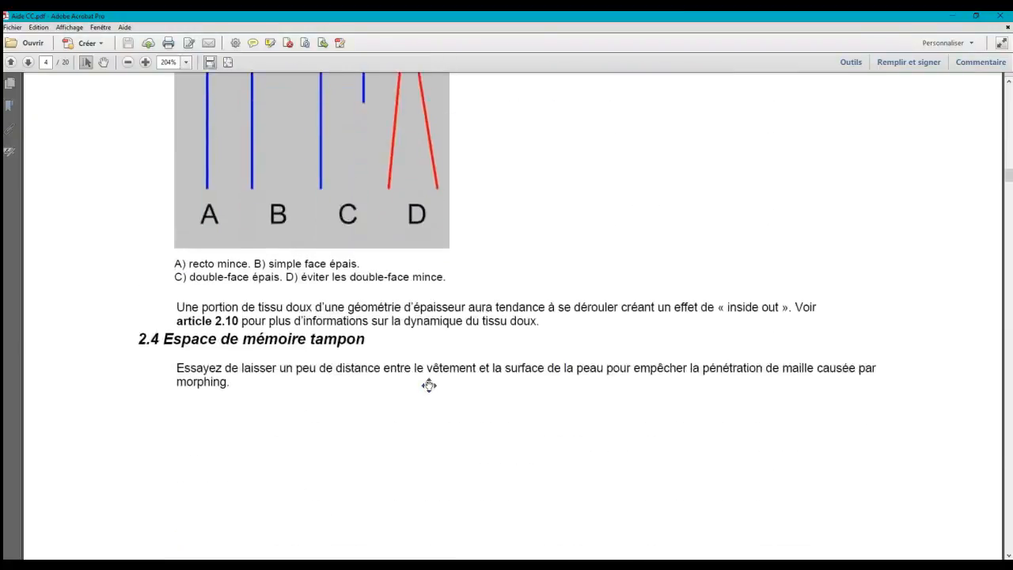
{"action": "scroll", "coordinate": [429, 385], "scroll_direction": "down", "scroll_amount": 1}
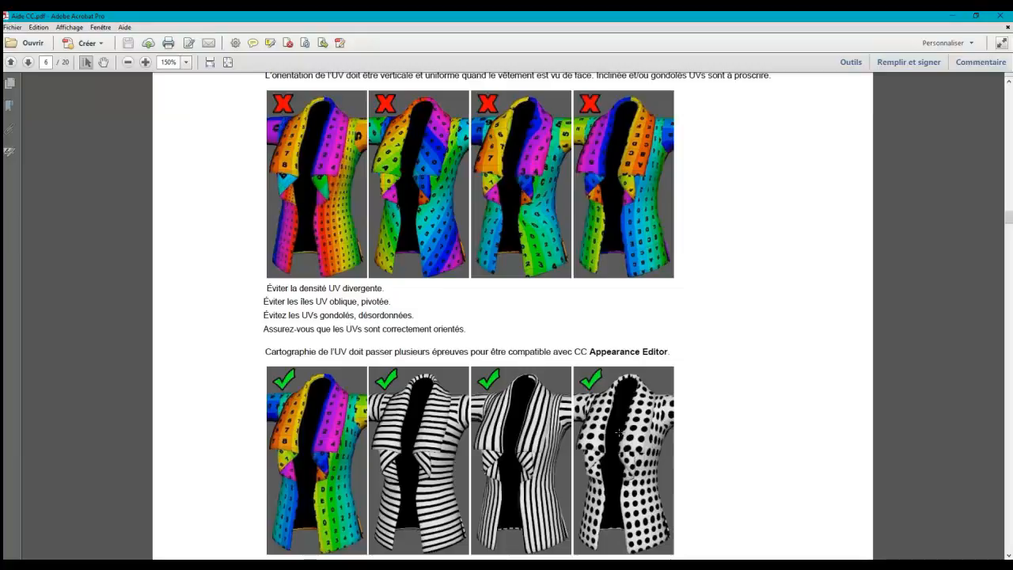
{"action": "scroll", "coordinate": [619, 431], "scroll_direction": "up", "scroll_amount": 2}
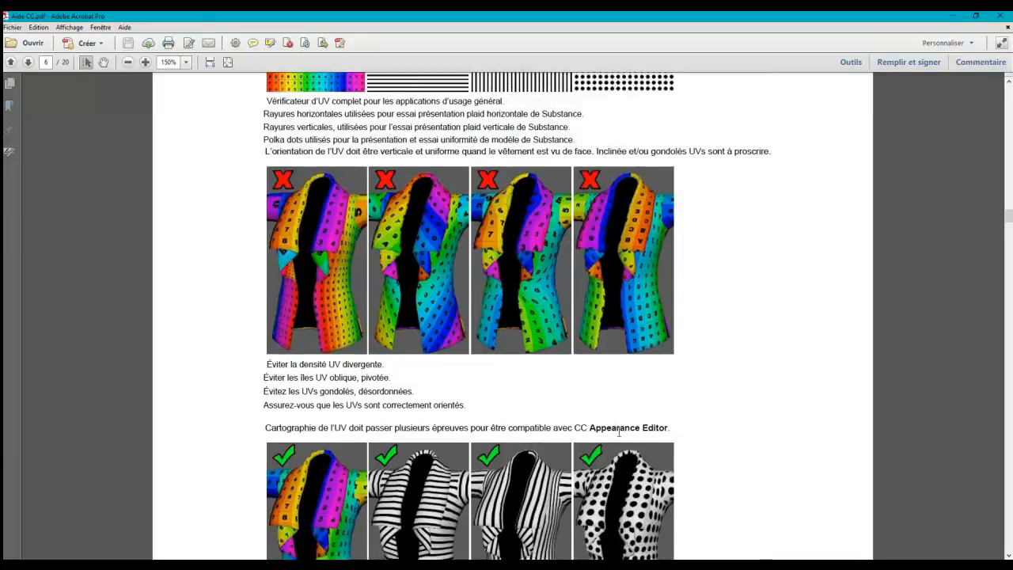
{"action": "scroll", "coordinate": [619, 431], "scroll_direction": "down", "scroll_amount": 3}
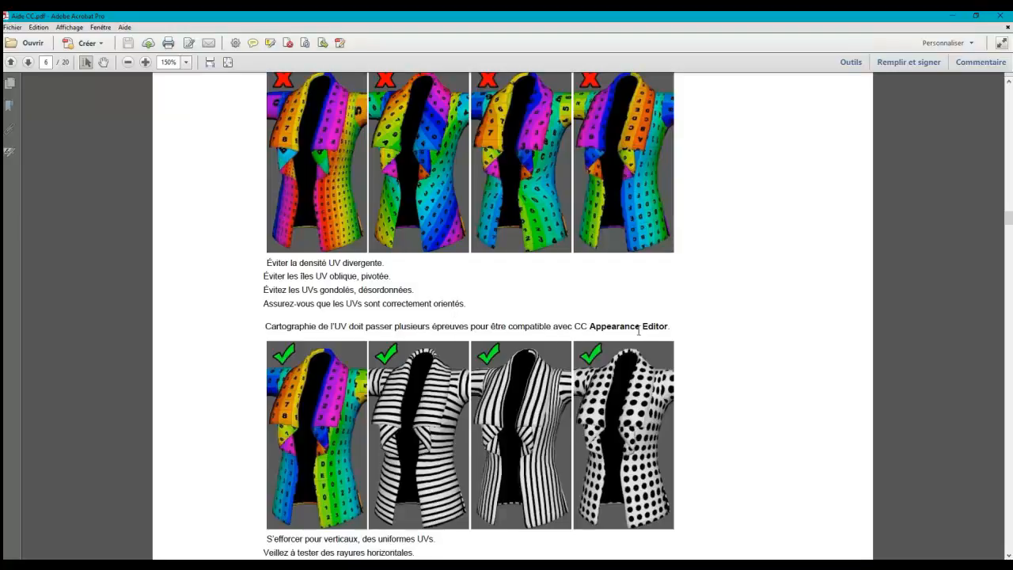
{"action": "scroll", "coordinate": [540, 314], "scroll_direction": "down", "scroll_amount": 3}
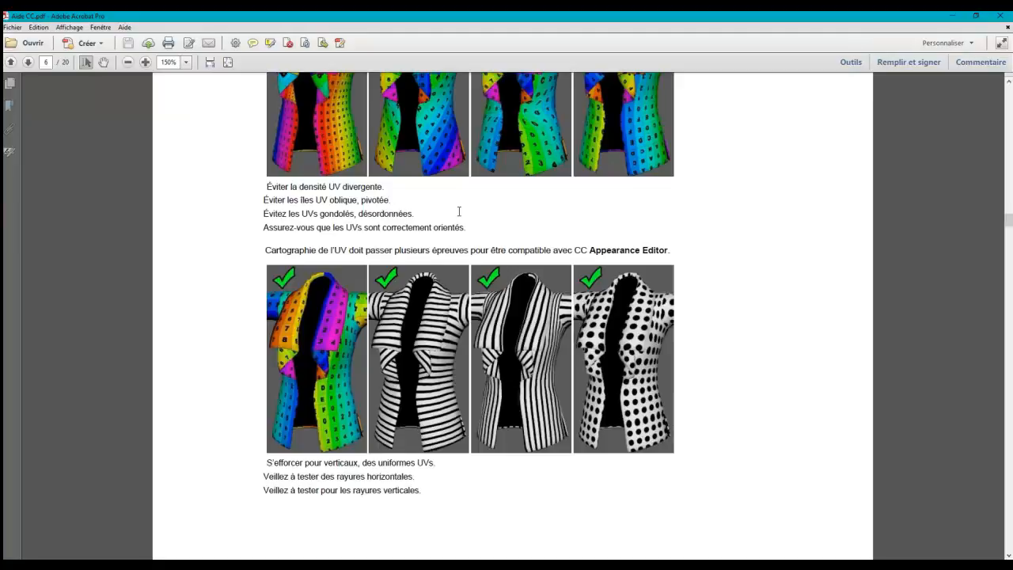
- Switch back to Marvelous Designer and apply UV_checker_default.png as the texture of the garment's Default_Fabric, then deselect the fabric
{"action": "key", "text": "F9"}
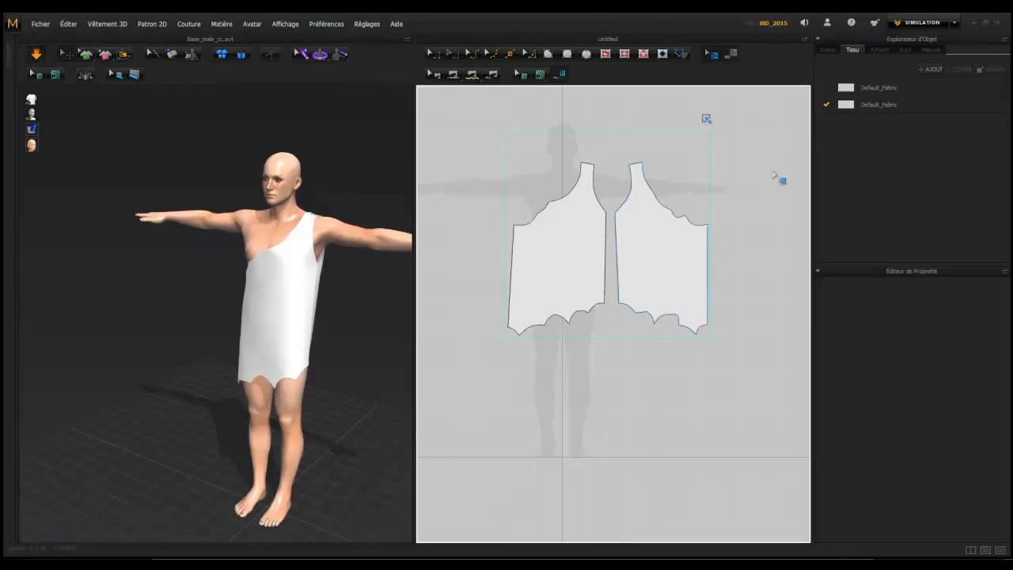
{"action": "left_click", "coordinate": [844, 106]}
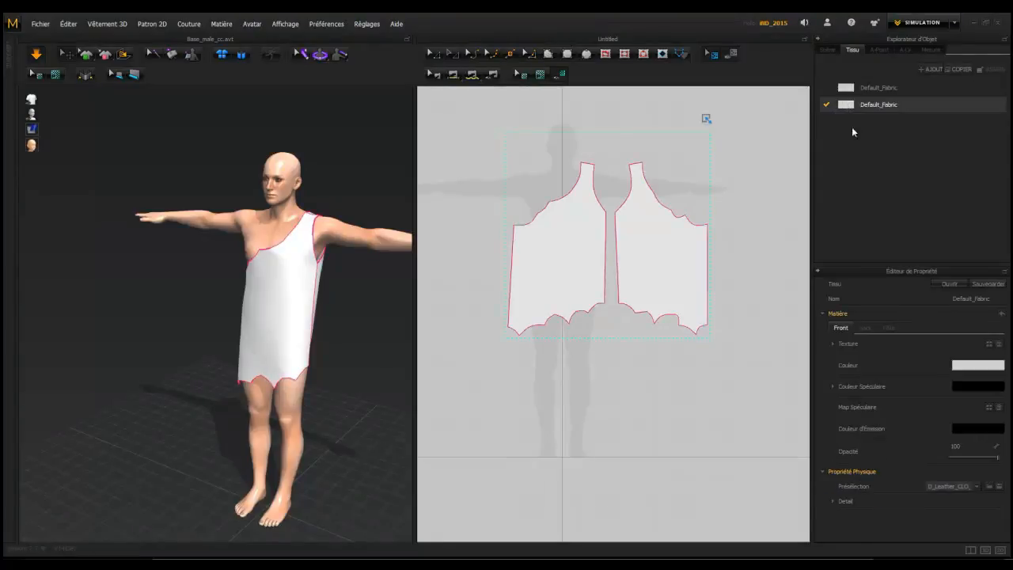
{"action": "left_click", "coordinate": [988, 345]}
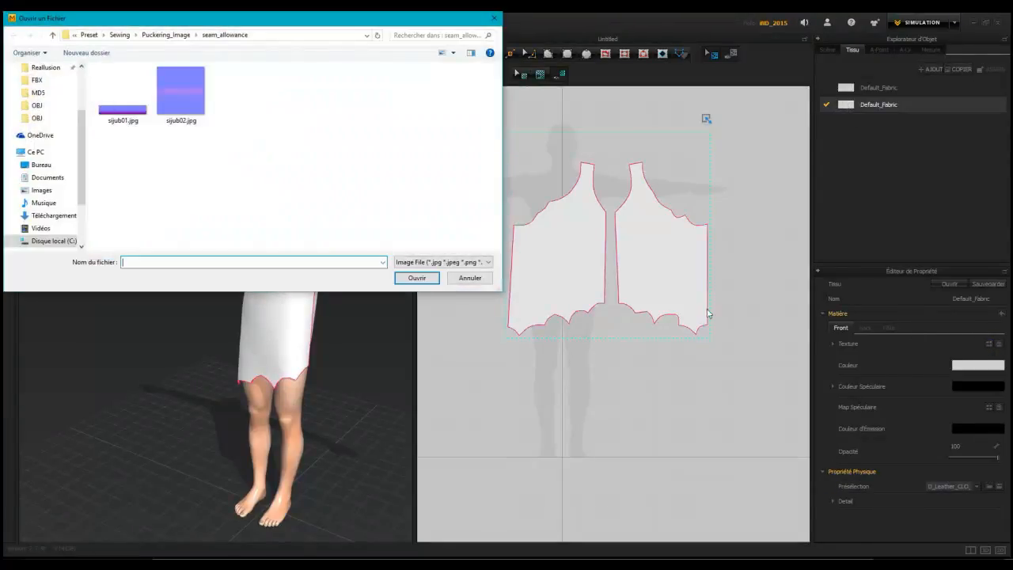
{"action": "left_click", "coordinate": [45, 170]}
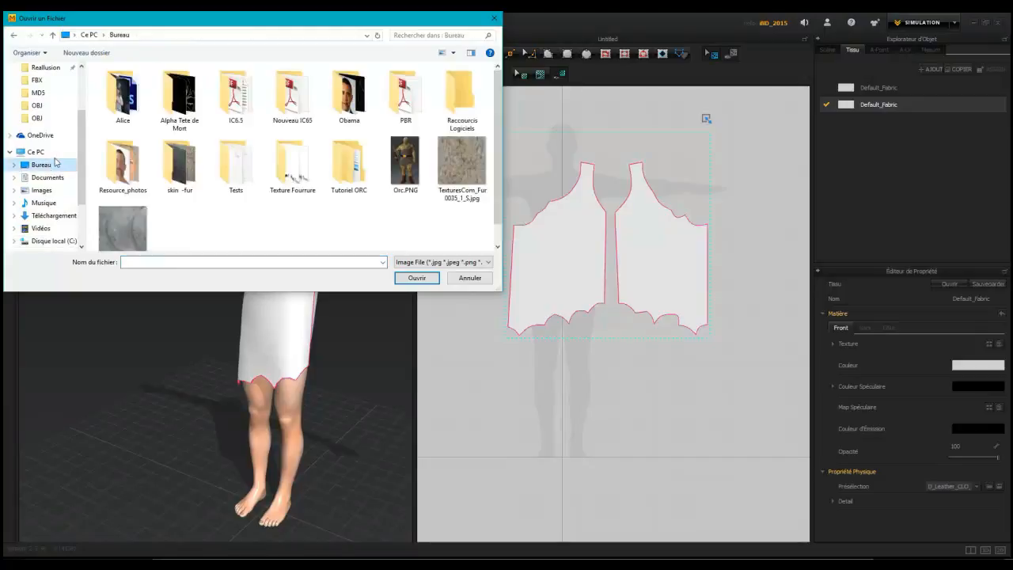
{"action": "double_click", "coordinate": [231, 101]}
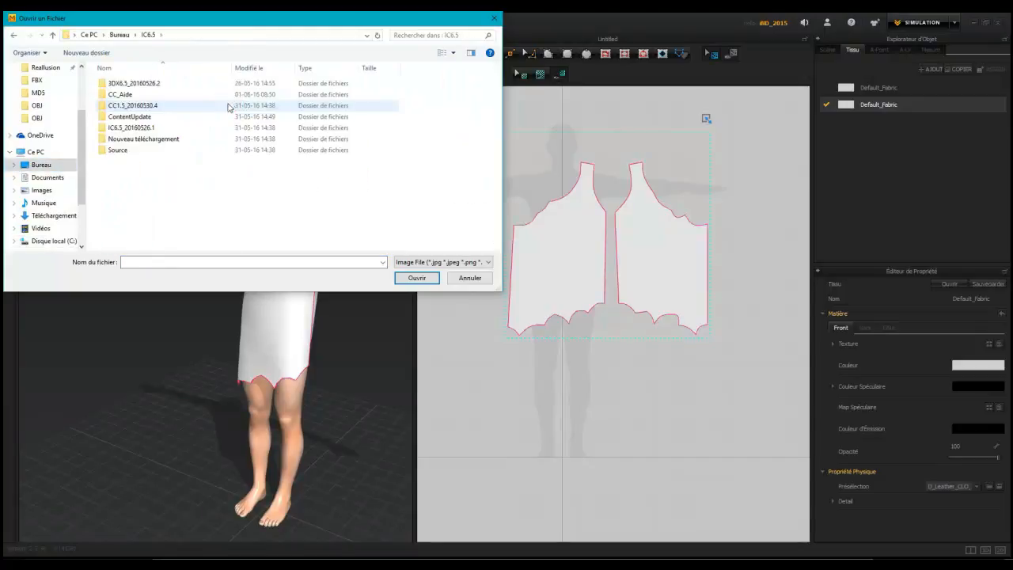
{"action": "double_click", "coordinate": [116, 149]}
{"action": "double_click", "coordinate": [109, 116]}
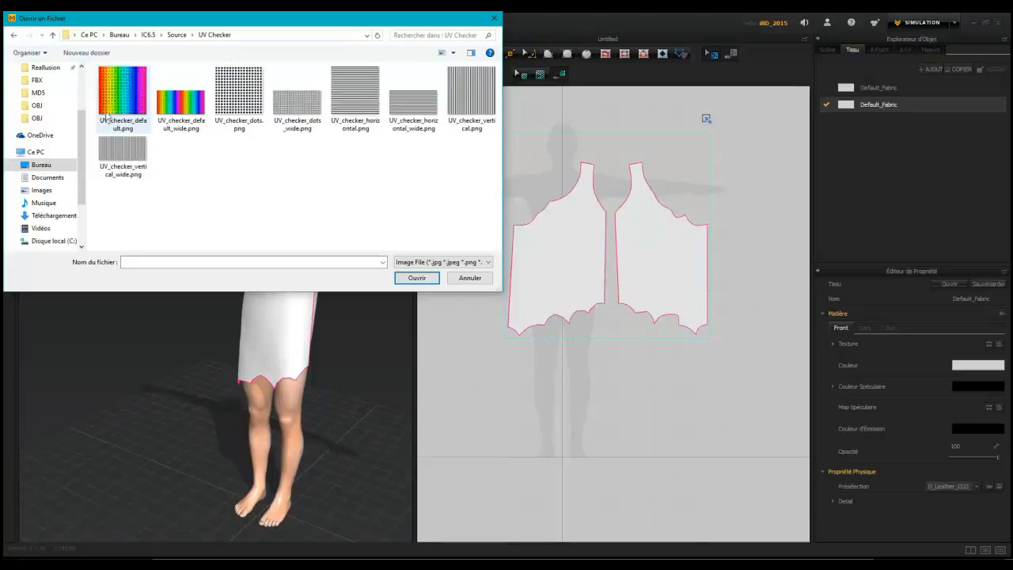
{"action": "left_click", "coordinate": [113, 99]}
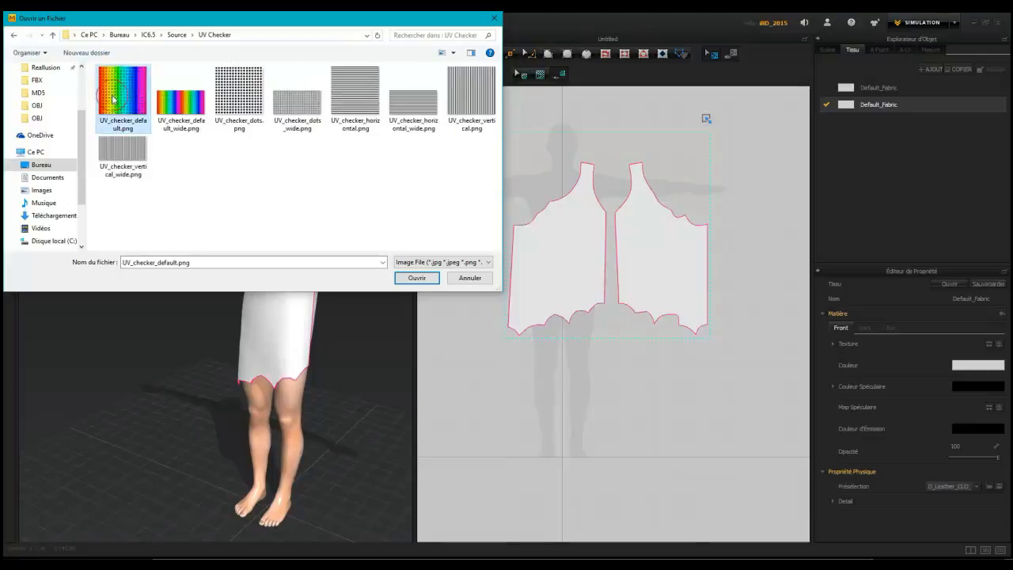
{"action": "left_click", "coordinate": [417, 278]}
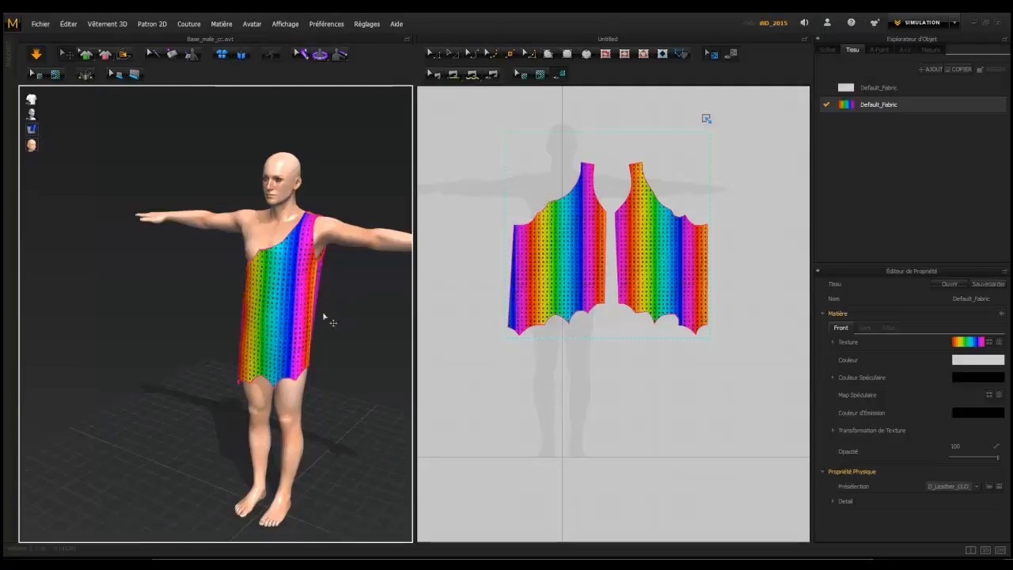
{"action": "mouse_move", "coordinate": [335, 314]}
{"action": "right_mouse_down"}
{"action": "mouse_move", "coordinate": [151, 302]}
{"action": "mouse_move", "coordinate": [174, 287]}
{"action": "right_mouse_up"}
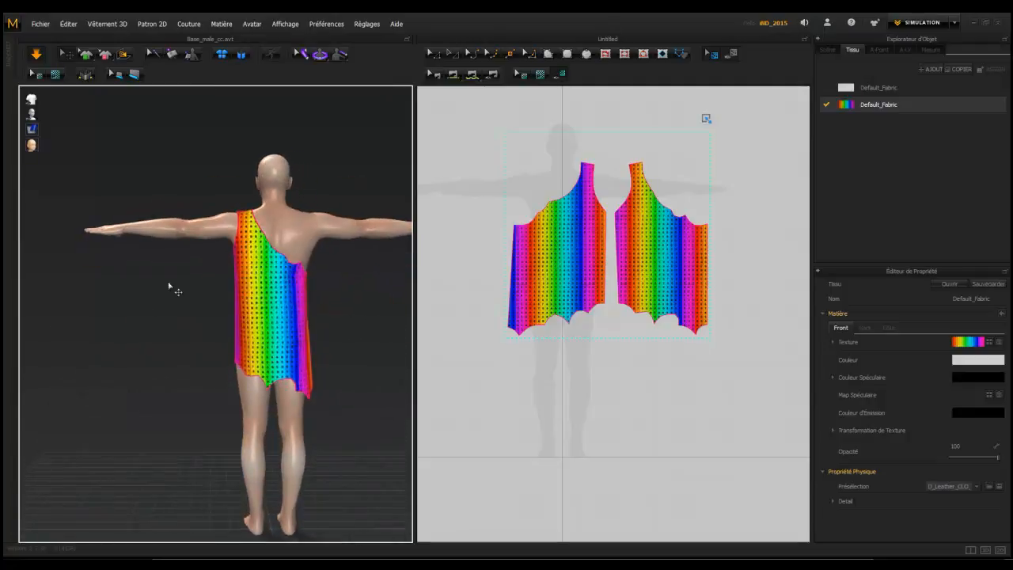
{"action": "right_click_drag", "start_coordinate": [161, 383], "coordinate": [366, 398]}
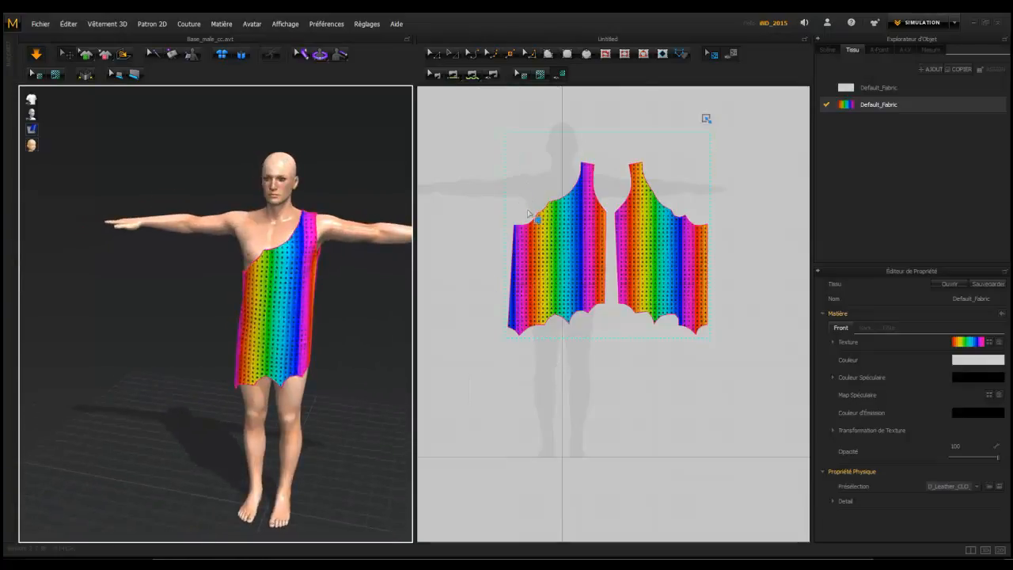
{"action": "left_click", "coordinate": [457, 194]}
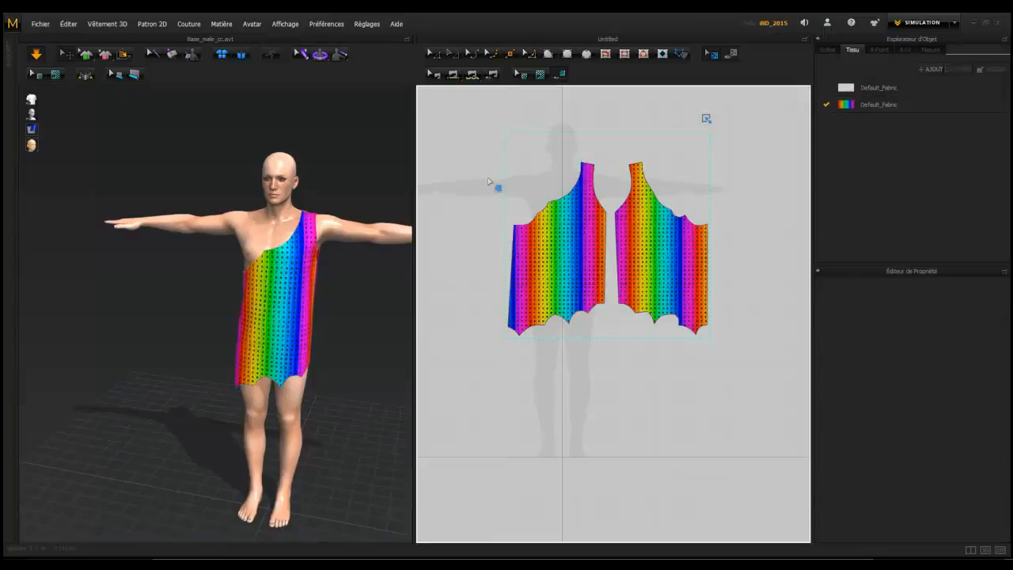
- Try rotating the front pattern piece counterclockwise in the 2D pattern layout, undo the rotation and deselect the piece
{"action": "left_click", "coordinate": [448, 54]}
{"action": "left_click", "coordinate": [449, 56]}
{"action": "left_click_drag", "start_coordinate": [473, 156], "coordinate": [612, 351]}
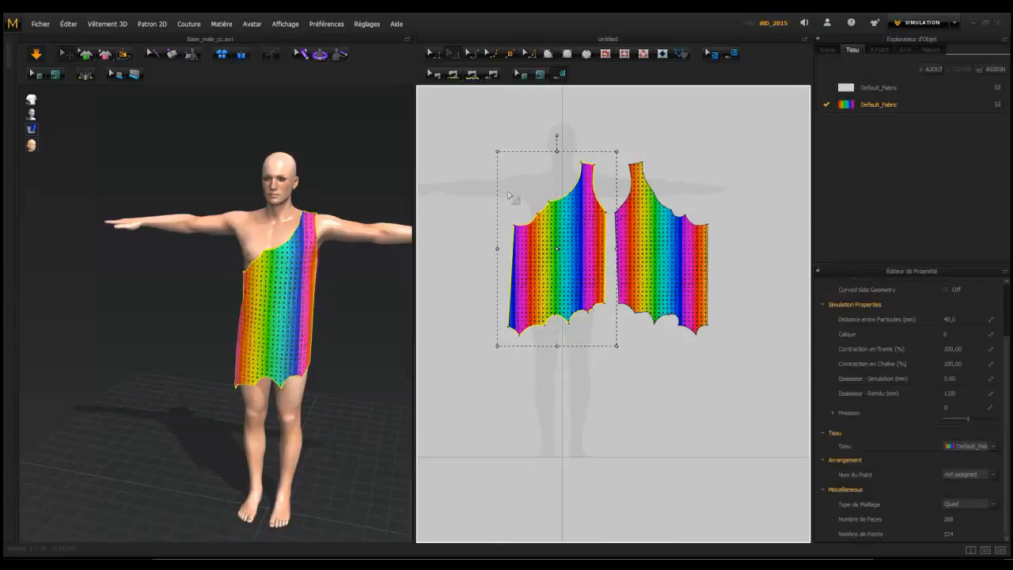
{"action": "left_click_drag", "start_coordinate": [557, 133], "coordinate": [469, 169]}
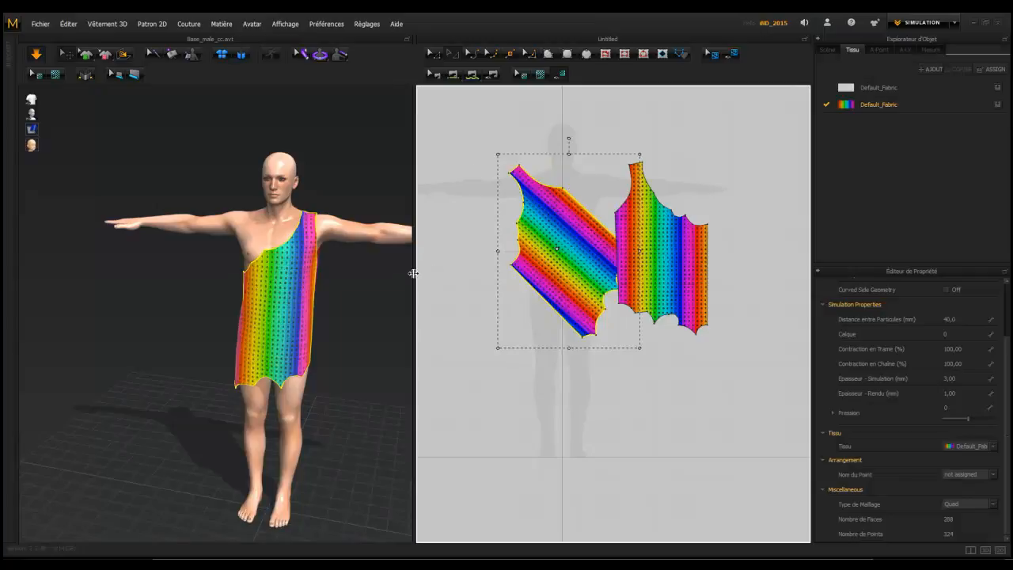
{"action": "key", "text": "ctrl+z"}
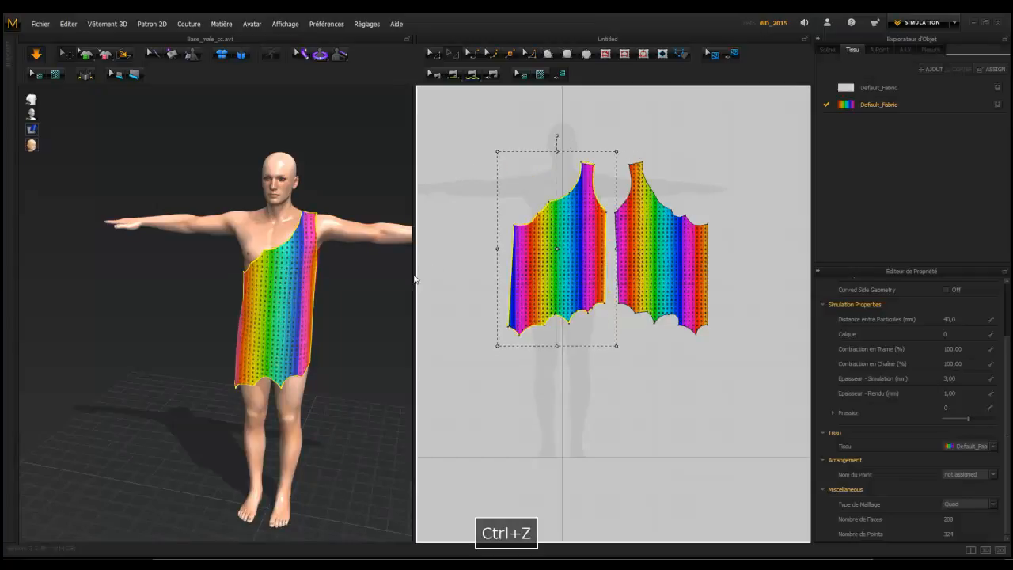
{"action": "left_click", "coordinate": [459, 406]}
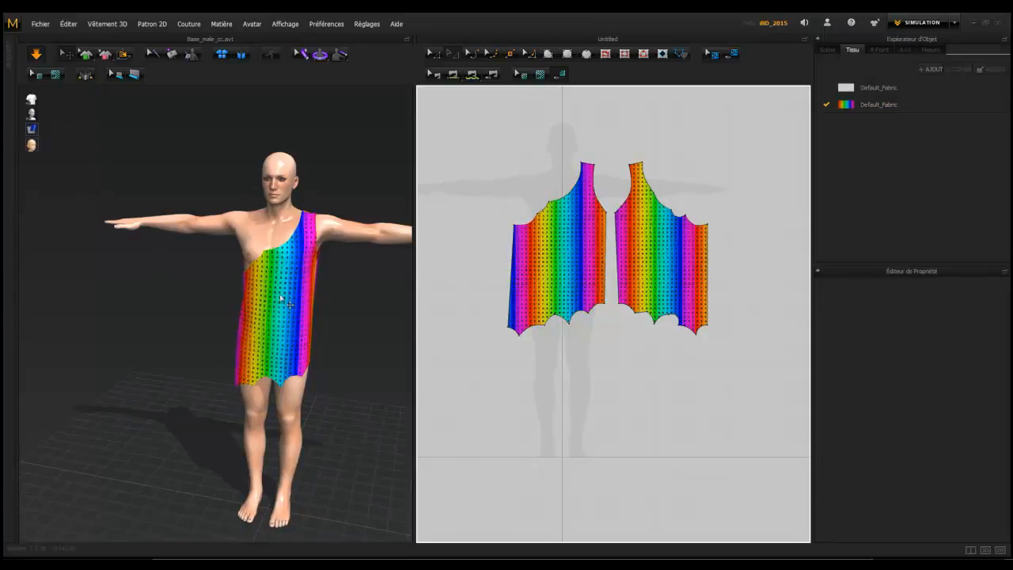
- Start a selected-objects OBJ export of the garment, overwriting Tunique.obj in the OBJ folder of Tutoriel ORC
{"action": "left_click", "coordinate": [38, 24]}
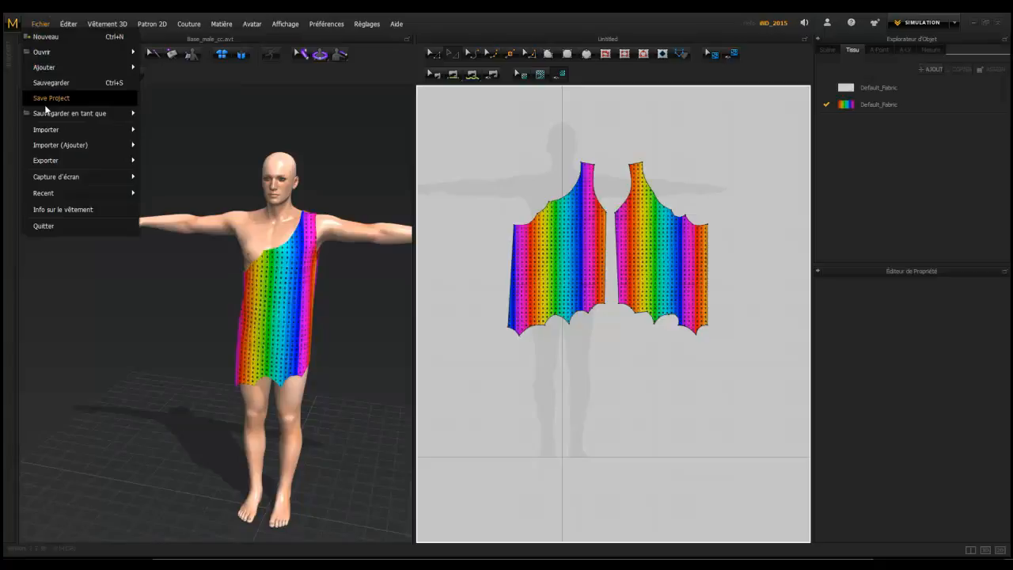
{"action": "mouse_move", "coordinate": [56, 157]}
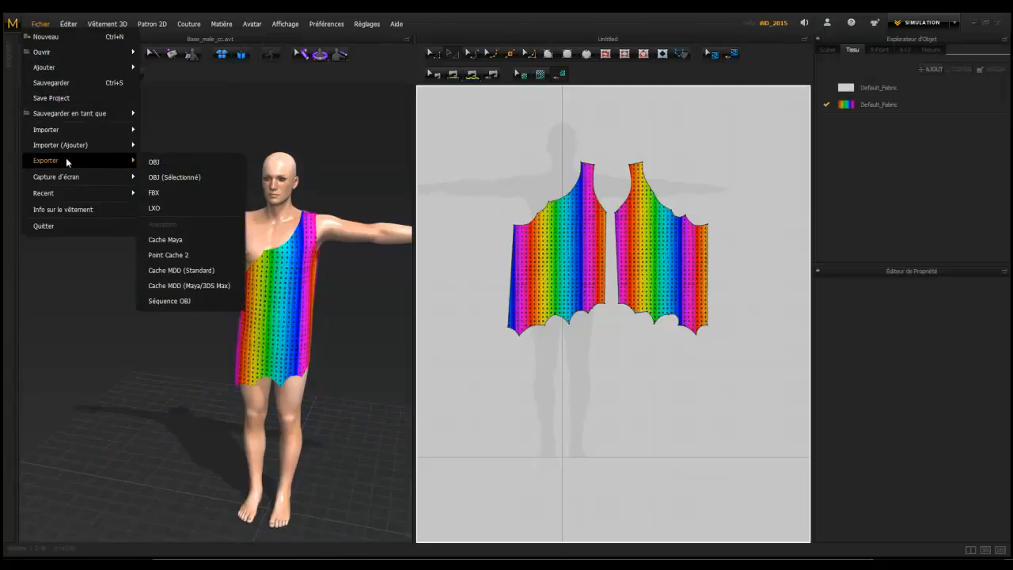
{"action": "left_click", "coordinate": [171, 177]}
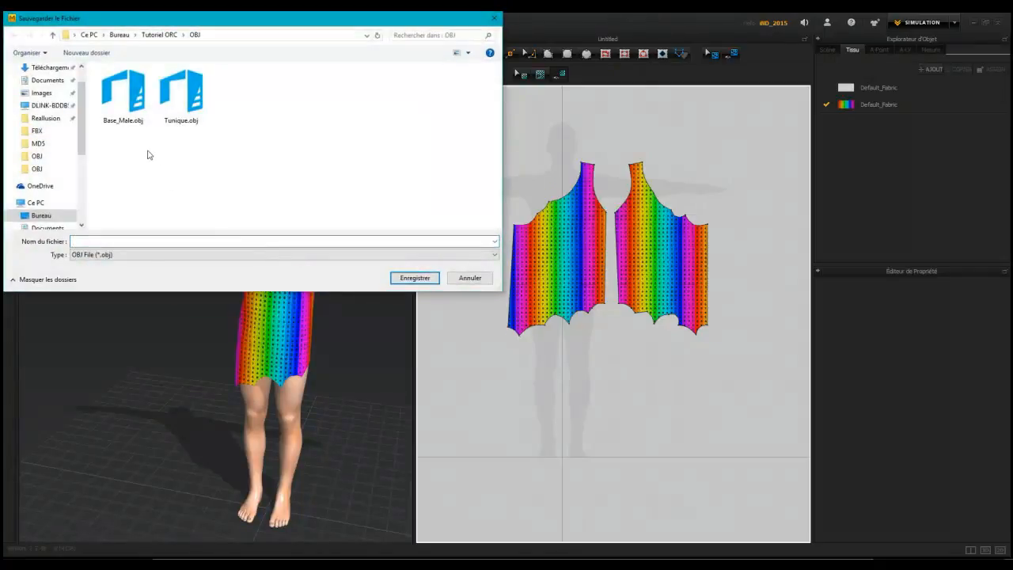
{"action": "left_click", "coordinate": [181, 99]}
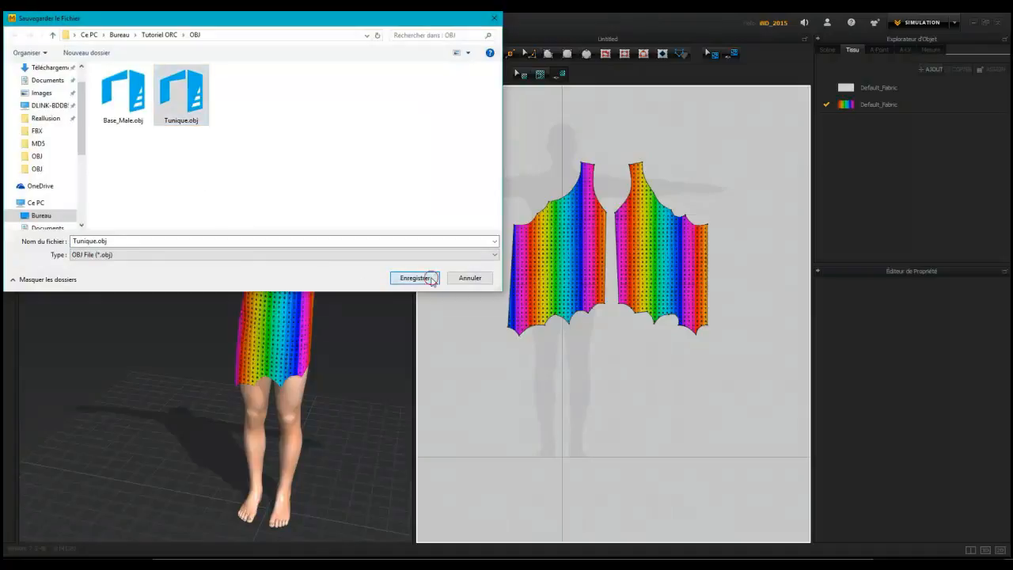
{"action": "left_click", "coordinate": [428, 278]}
{"action": "left_click", "coordinate": [538, 293]}
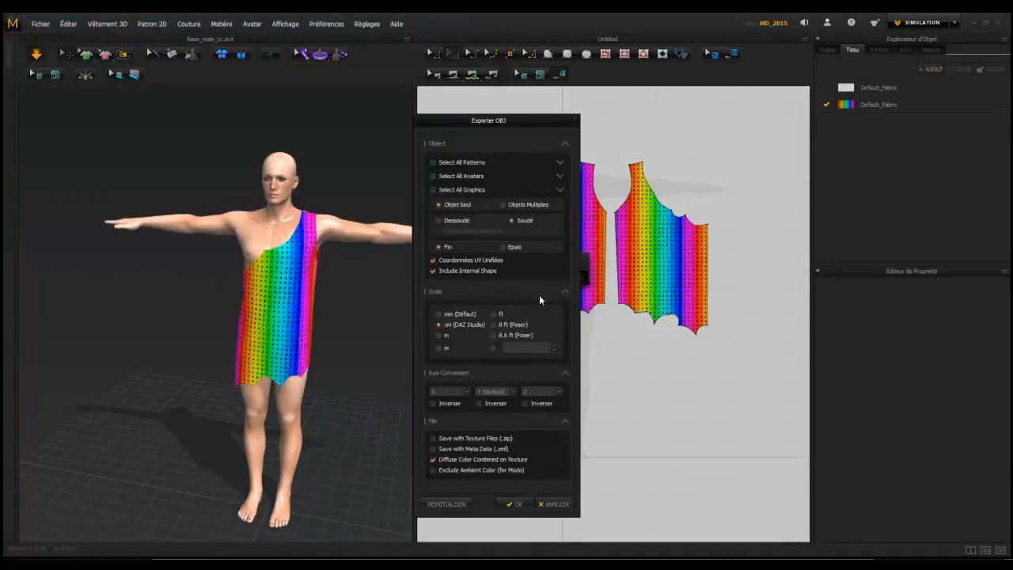
- Include the Fourrure patterns in the OBJ export and complete it at the cm (DAZ Studio) scale
{"action": "left_click", "coordinate": [561, 163]}
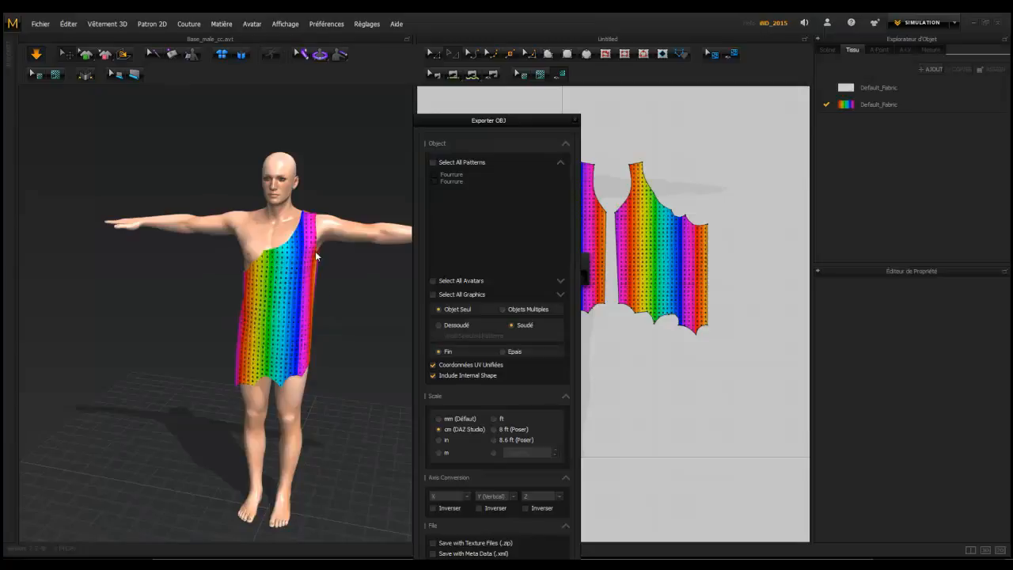
{"action": "left_click", "coordinate": [435, 177]}
{"action": "key", "text": "F9"}
{"action": "left_click", "coordinate": [566, 143]}
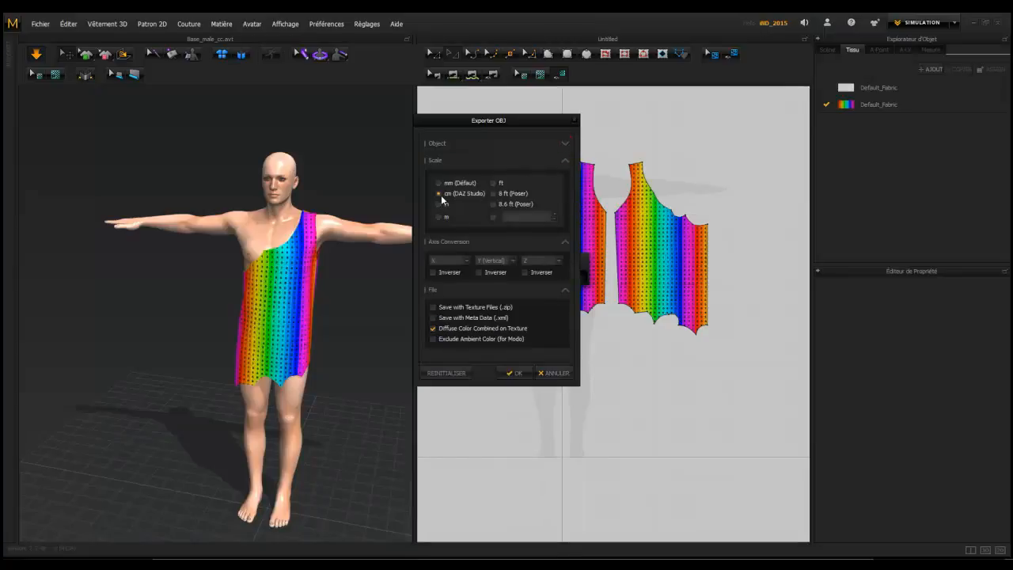
{"action": "left_click", "coordinate": [514, 373]}
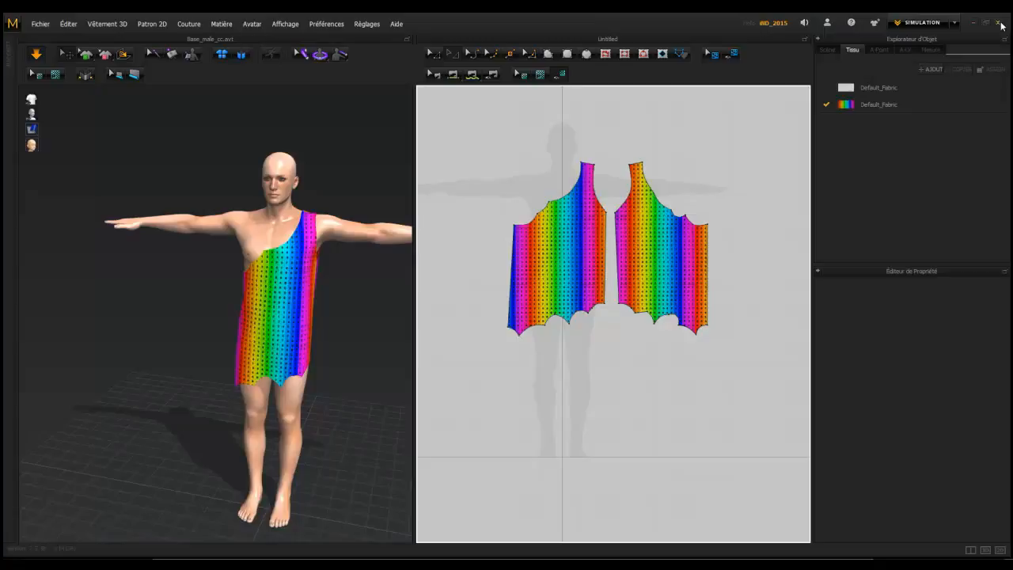
- Switch to Autodesk 3ds Max and import Base_male.fbx from the FBX folder of Tutoriel ORC with the Autodesk Media & Entertainment preset
{"action": "key", "text": "F9"}
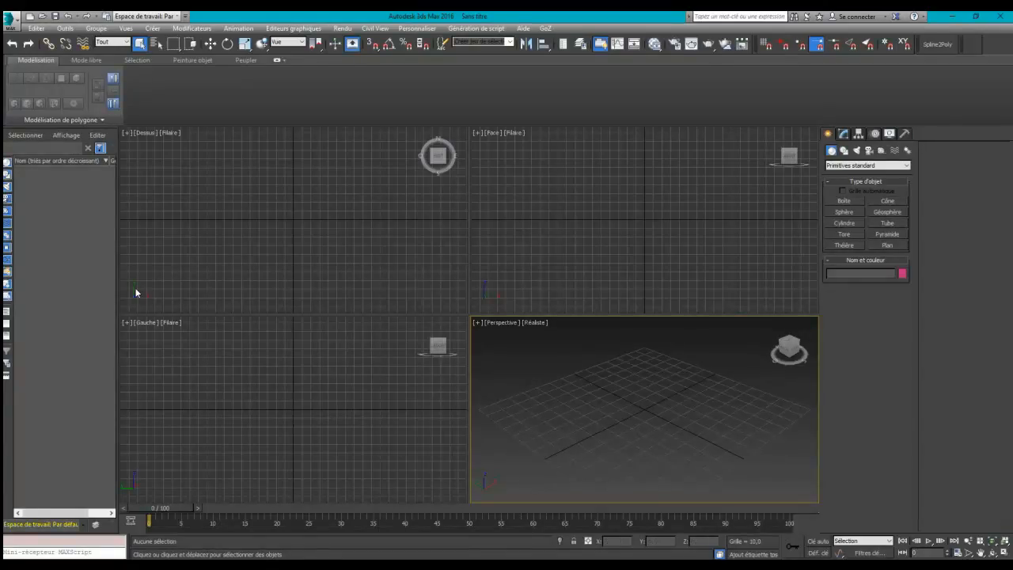
{"action": "left_click", "coordinate": [15, 18]}
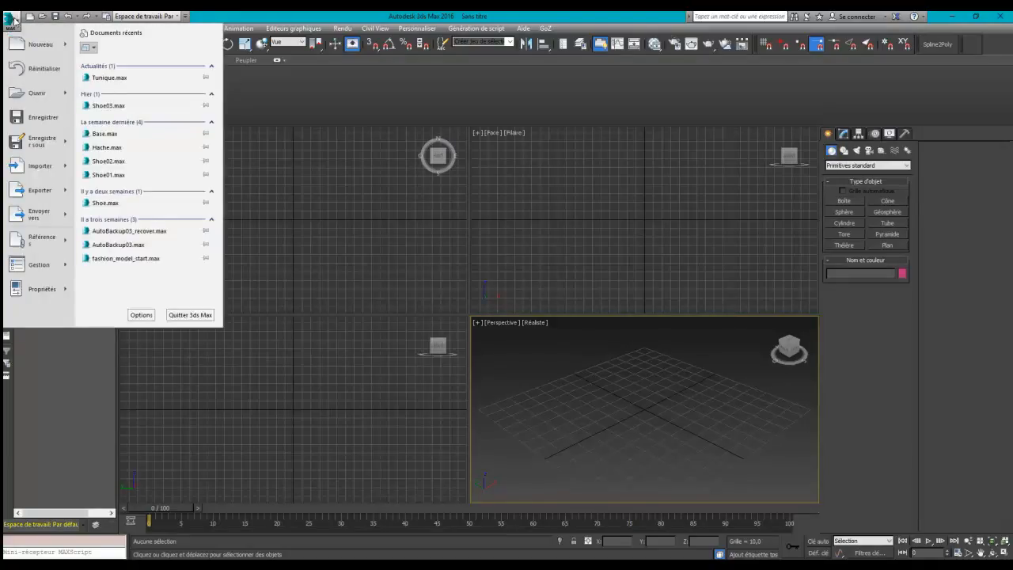
{"action": "left_click", "coordinate": [26, 166]}
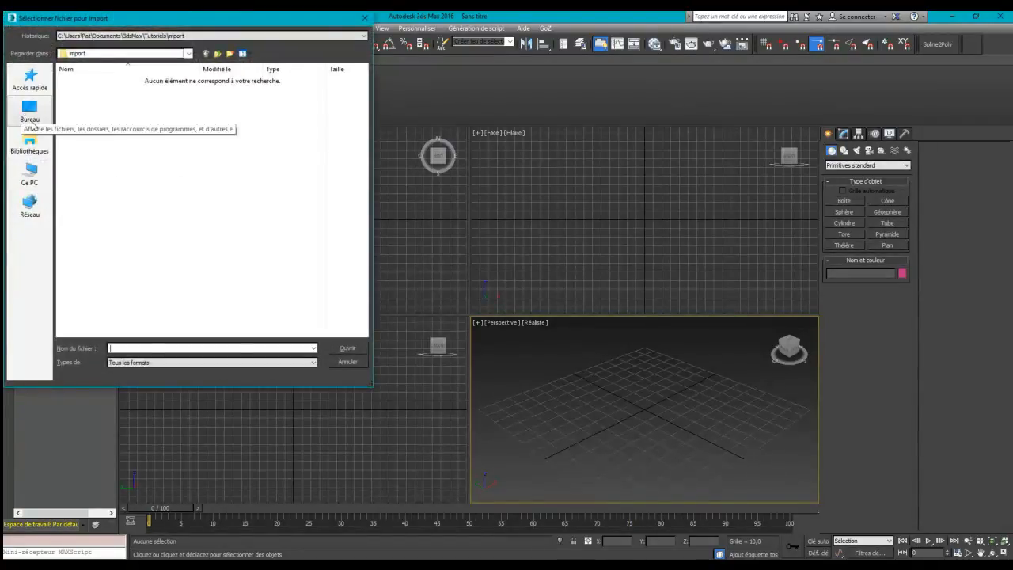
{"action": "left_click", "coordinate": [33, 125]}
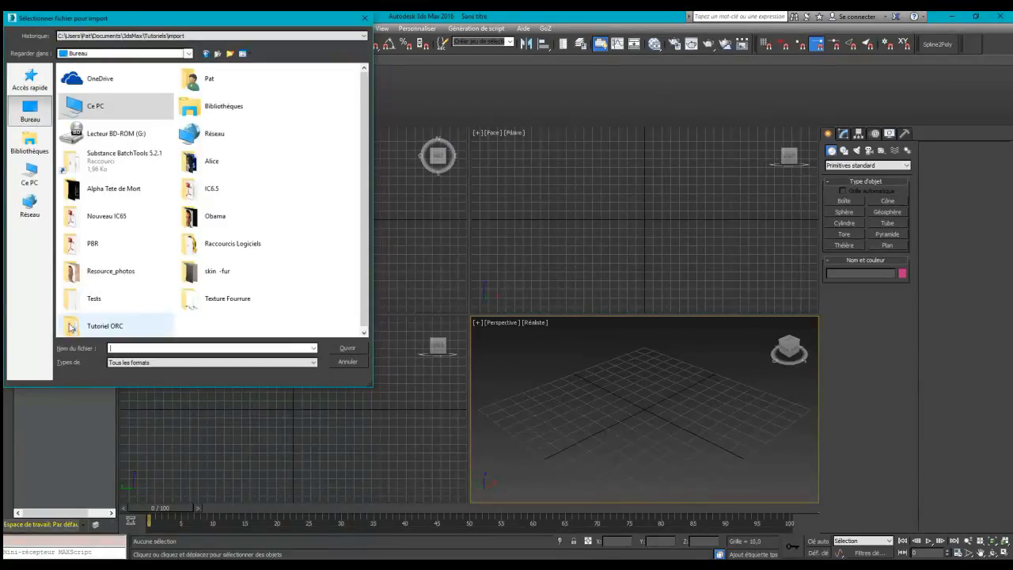
{"action": "double_click", "coordinate": [71, 327]}
{"action": "left_click", "coordinate": [77, 90]}
{"action": "double_click", "coordinate": [77, 90]}
{"action": "left_click", "coordinate": [80, 91]}
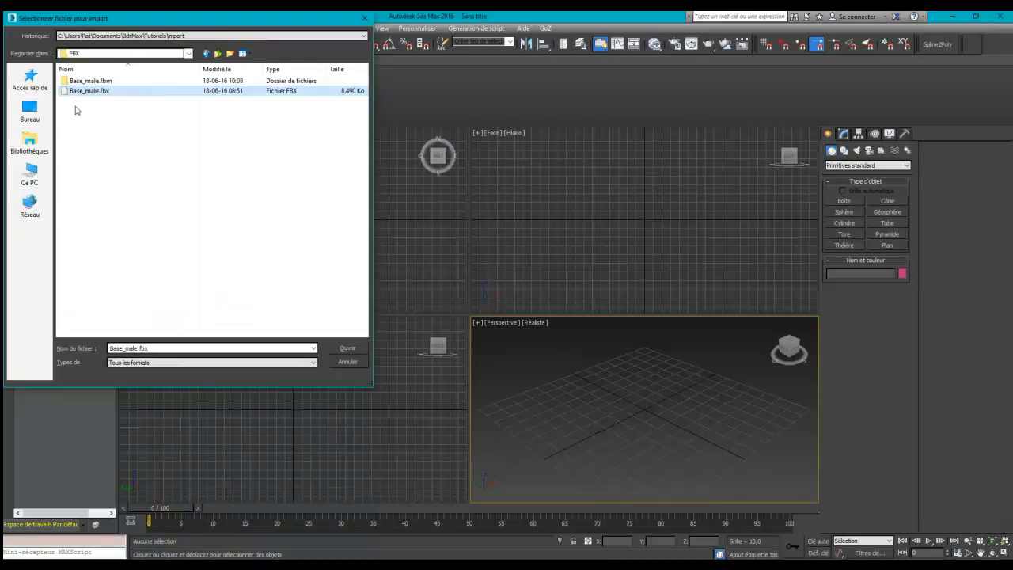
{"action": "left_click", "coordinate": [347, 348]}
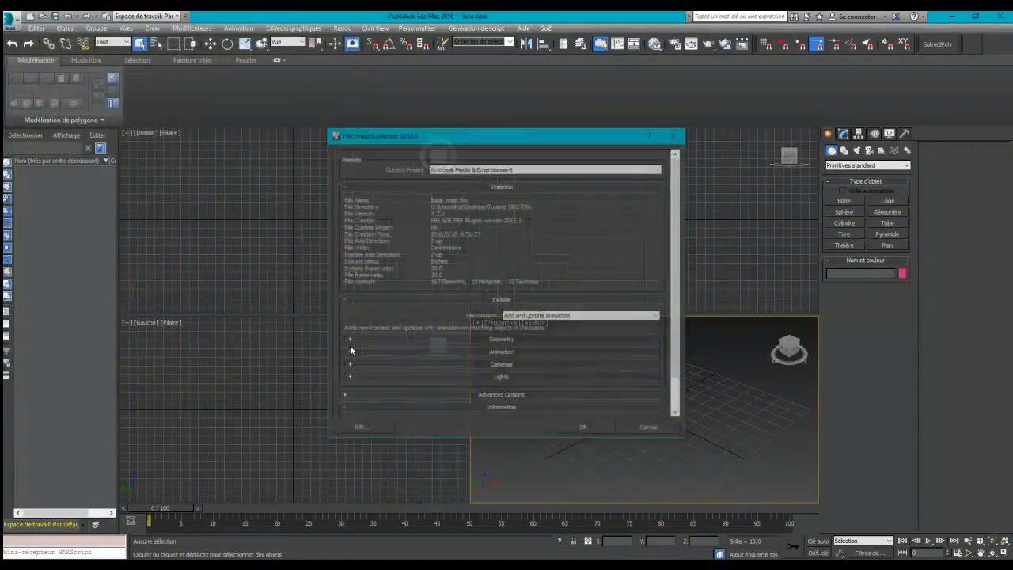
{"action": "left_click", "coordinate": [585, 429]}
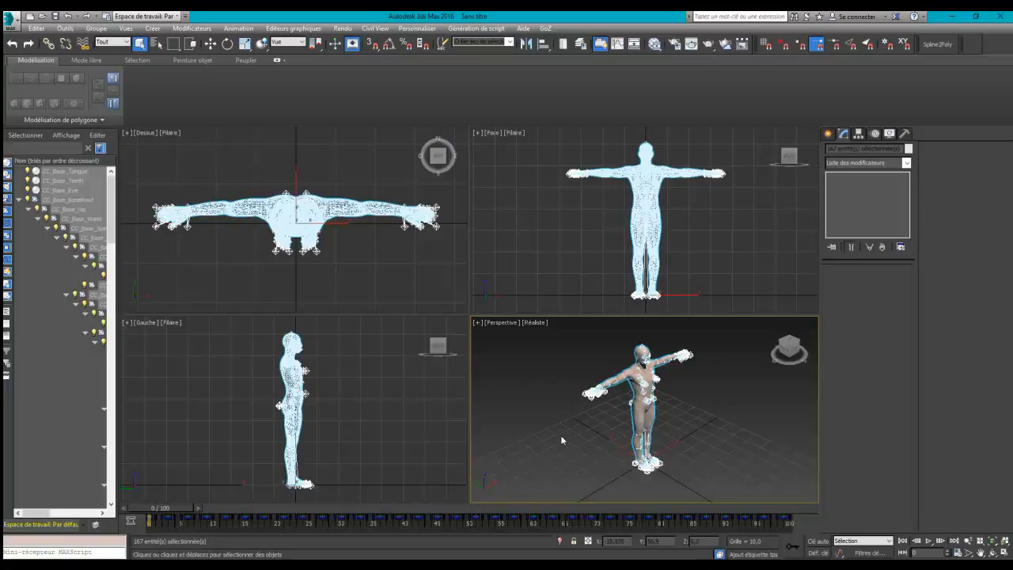
- Maximize the perspective viewport on the front of the imported male figure and deselect everything
{"action": "key", "text": "alt+w"}
{"action": "middle_click_drag", "start_coordinate": [569, 434], "coordinate": [520, 399], "text": "alt"}
{"action": "left_click", "coordinate": [292, 329]}
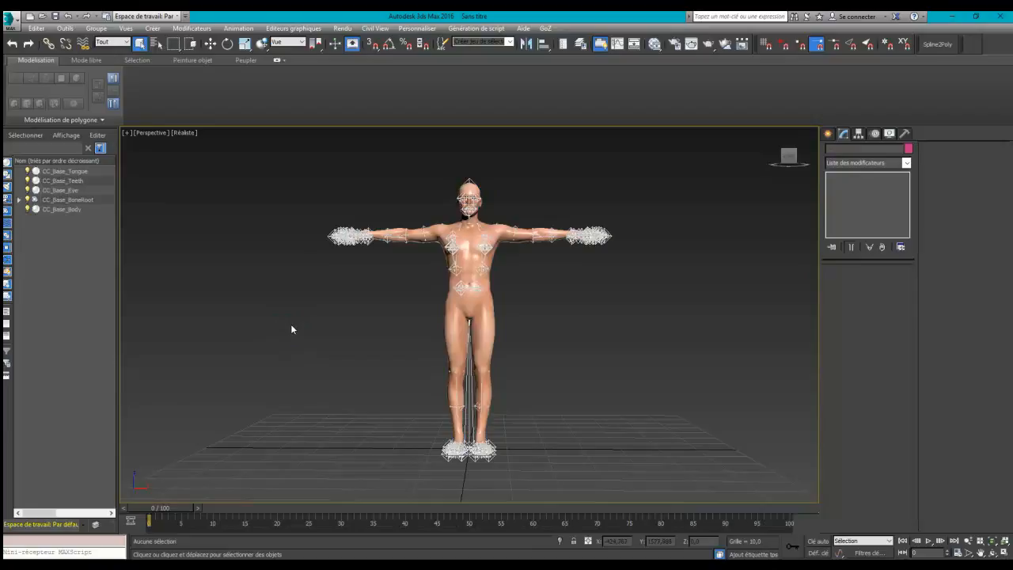
- Import Tunique.obj from the OBJ folder of Tutoriel ORC as an editable poly with Centimètres model units
{"action": "left_click", "coordinate": [14, 20]}
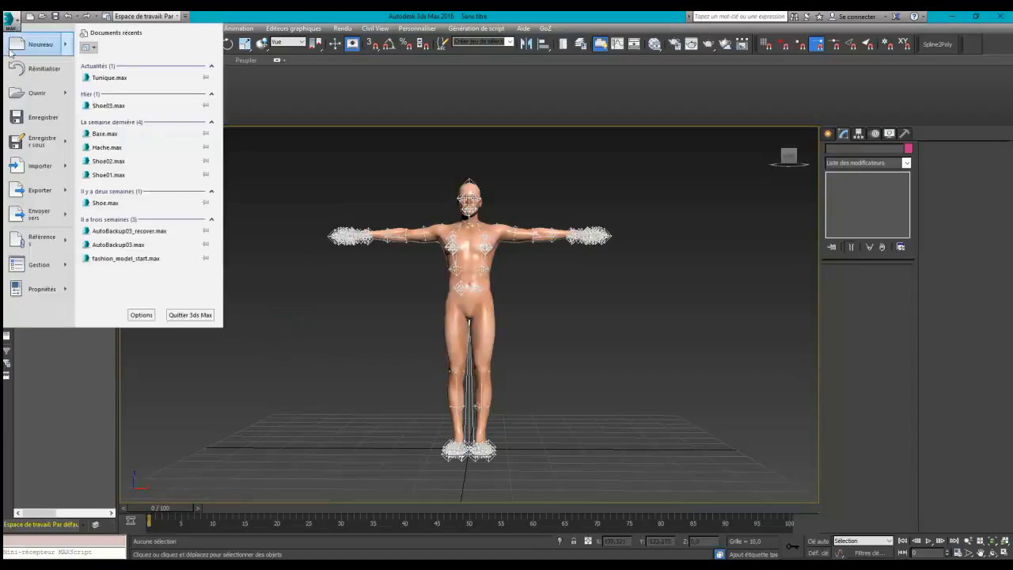
{"action": "left_click", "coordinate": [34, 171]}
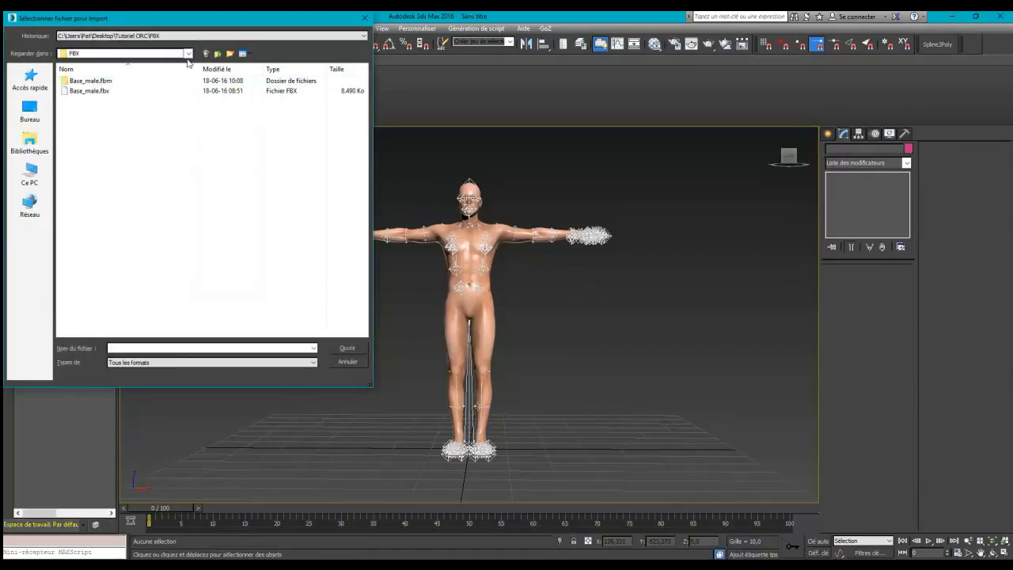
{"action": "left_click", "coordinate": [217, 53]}
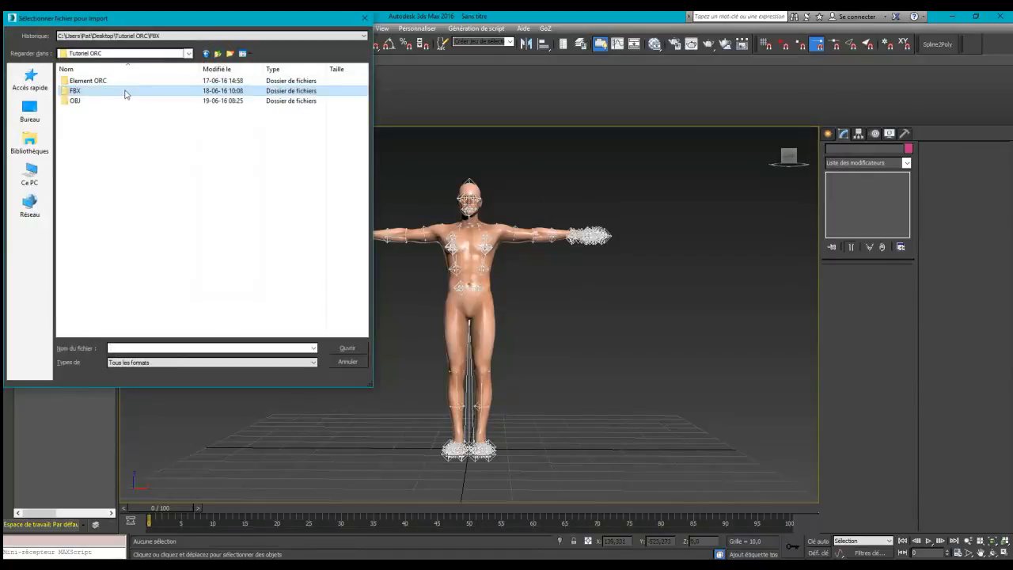
{"action": "double_click", "coordinate": [76, 100]}
{"action": "left_click", "coordinate": [151, 94]}
{"action": "left_click", "coordinate": [346, 349]}
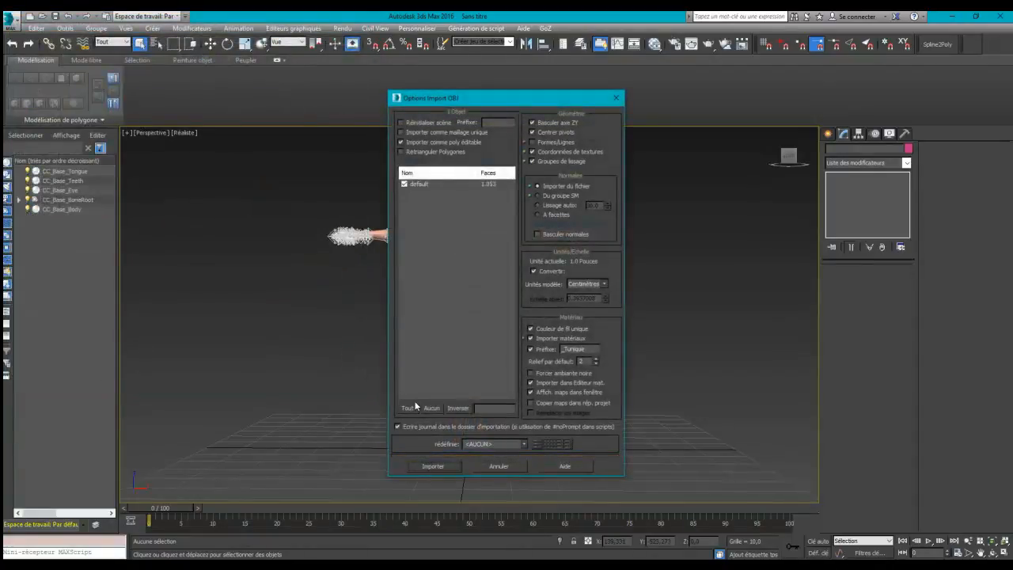
{"action": "left_click", "coordinate": [432, 466]}
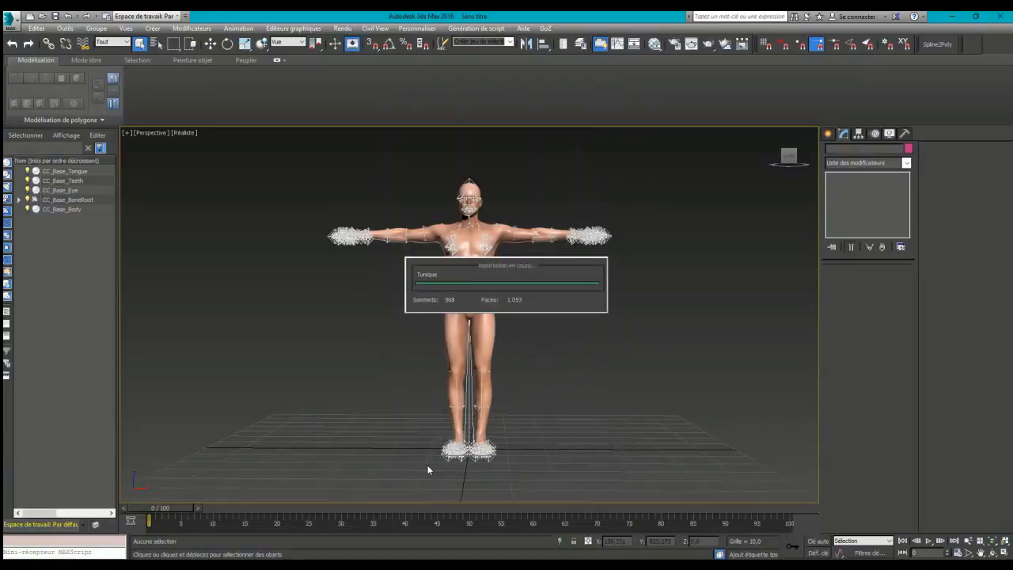
{"action": "key", "text": "z"}
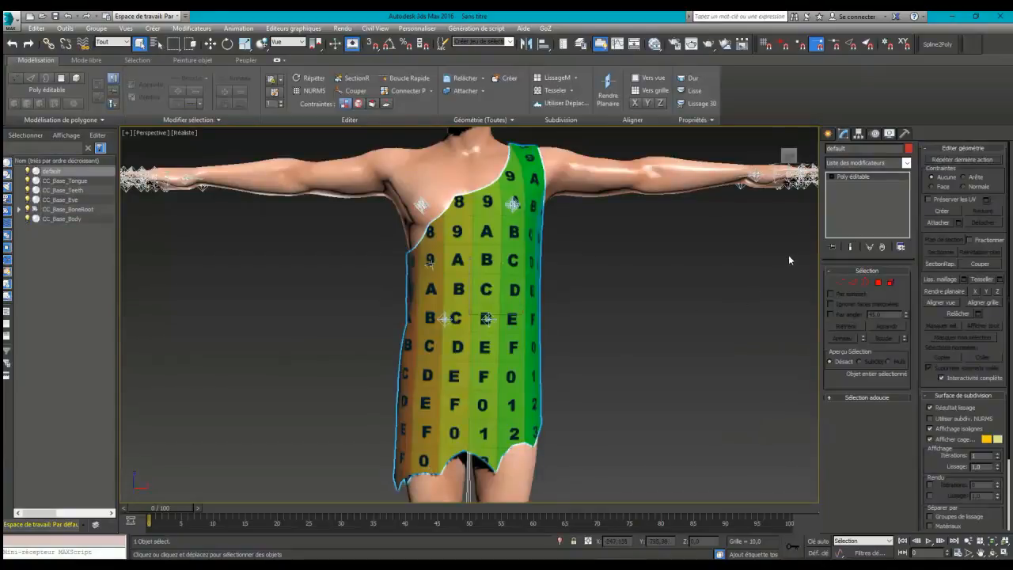
- Rename the imported garment CC_Base_Tunique
{"action": "double_click", "coordinate": [849, 148]}
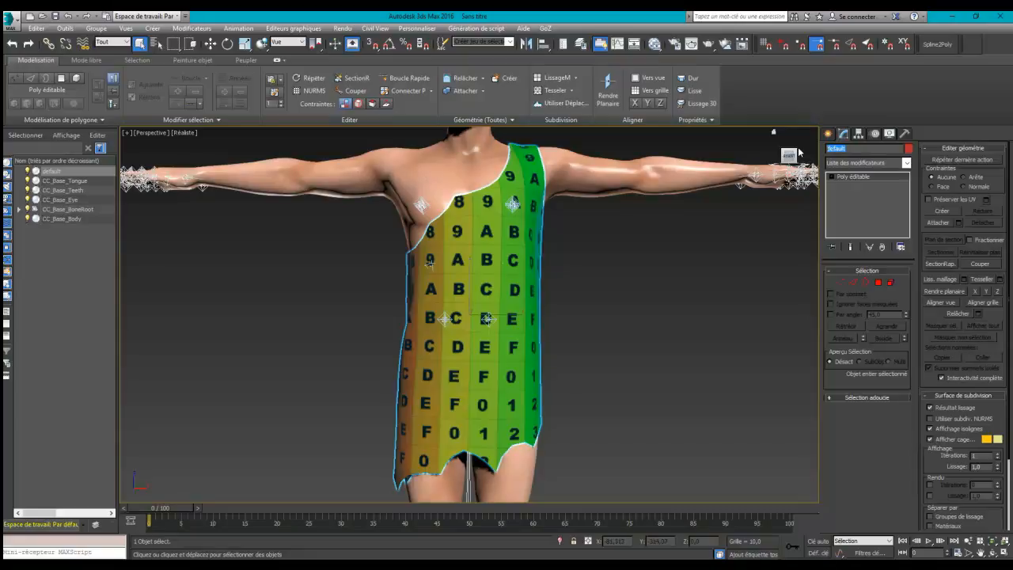
{"action": "type", "text": "CC_"}
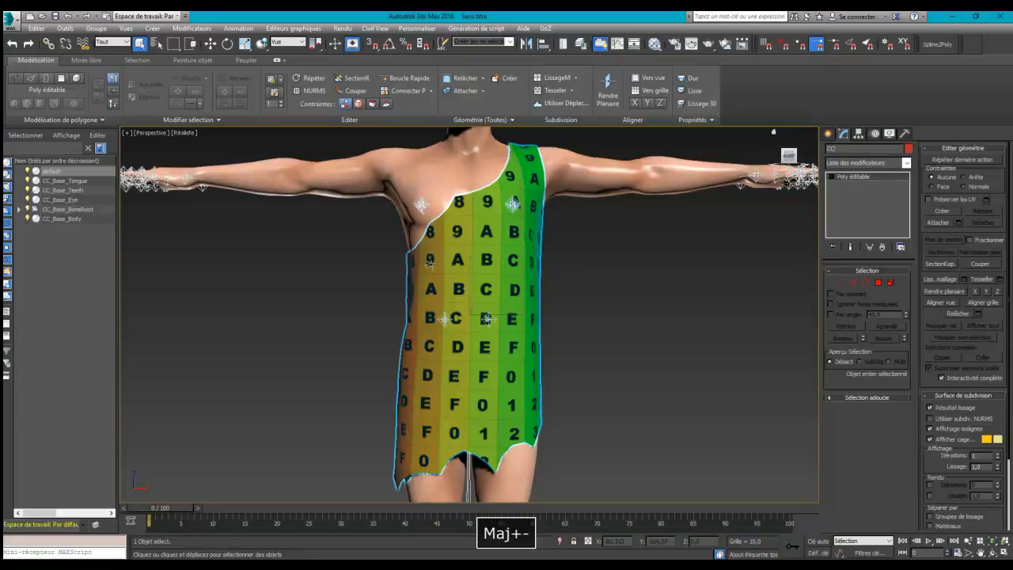
{"action": "type", "text": "Base"}
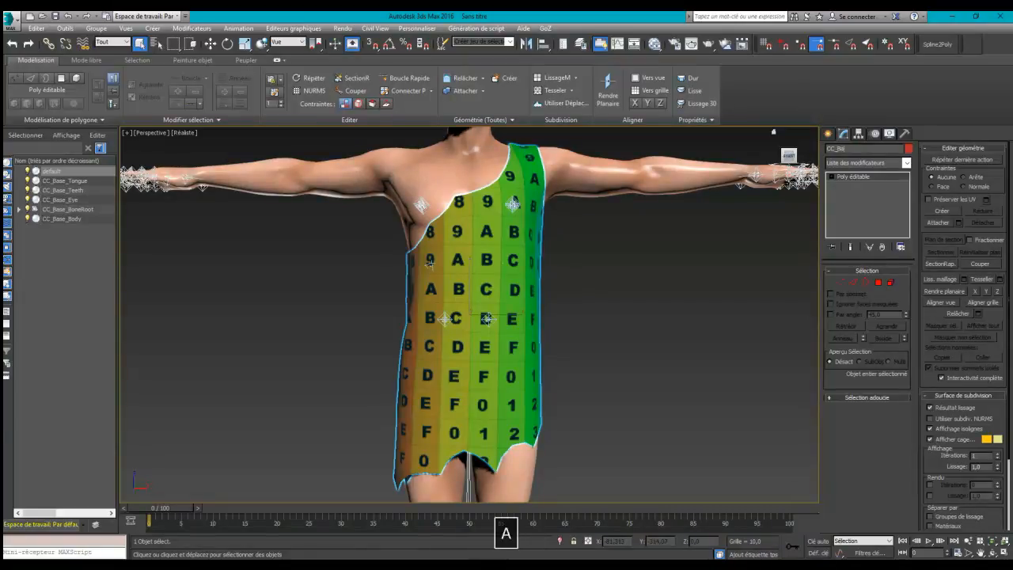
{"action": "type", "text": "_T"}
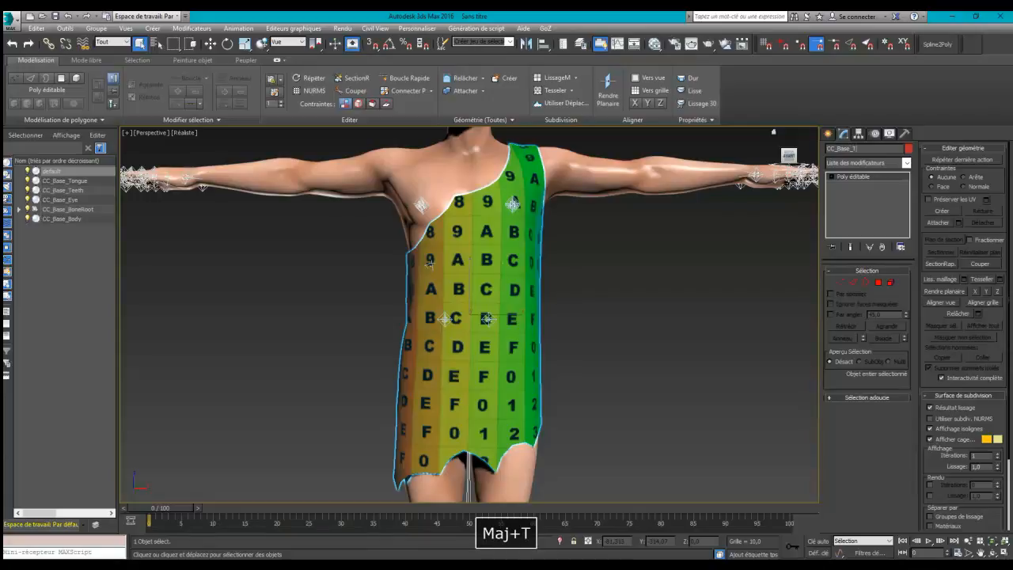
{"action": "type", "text": "unique"}
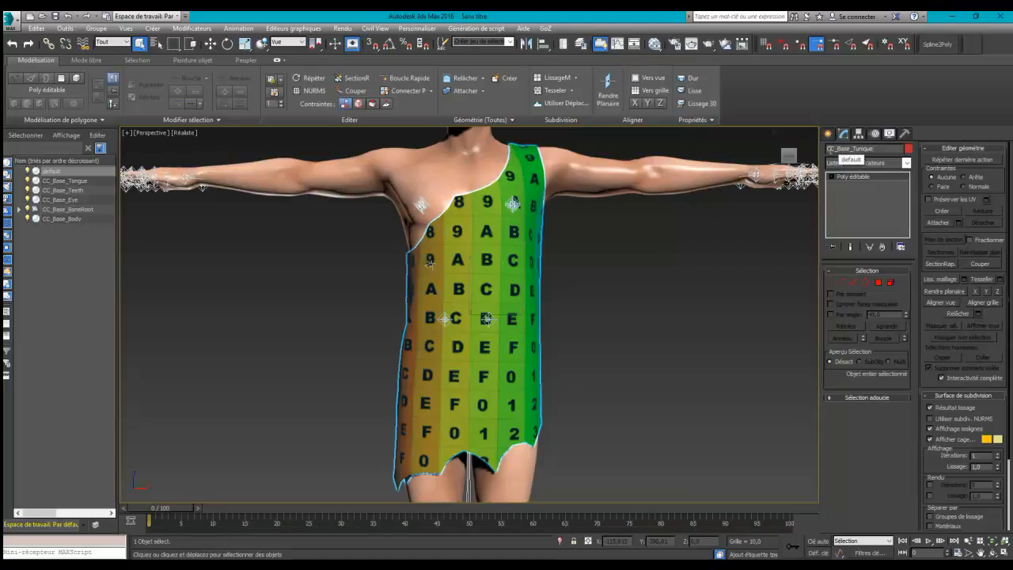
{"action": "left_click", "coordinate": [862, 180]}
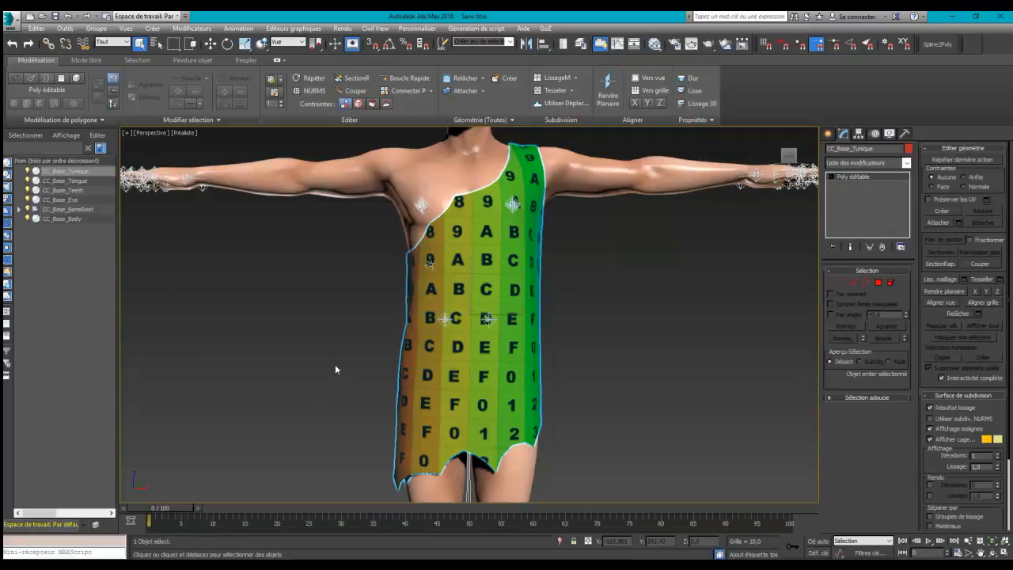
- Apply an Enveloppe Peau modifier to CC_Base_Tunique and add CC_Base_Body as its deforming mesh
{"action": "scroll", "coordinate": [335, 364], "scroll_direction": "down", "scroll_amount": 3}
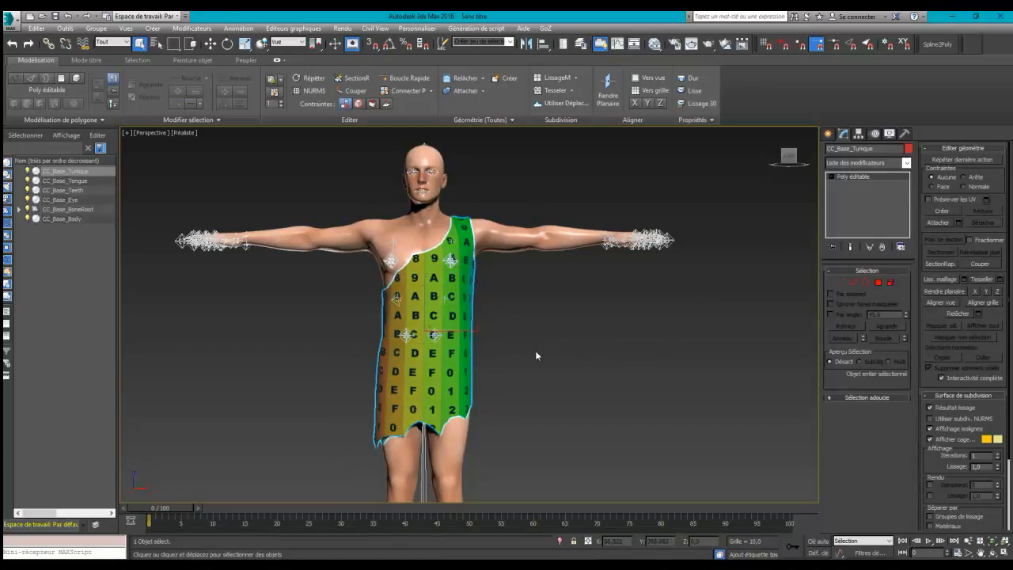
{"action": "middle_click_drag", "start_coordinate": [535, 350], "coordinate": [256, 355], "text": "alt"}
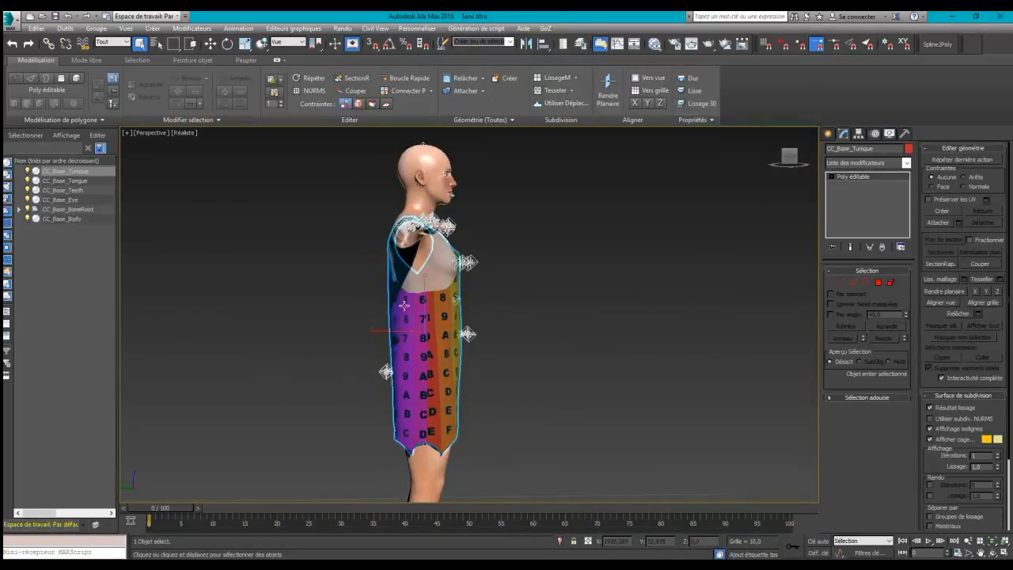
{"action": "middle_click_drag", "start_coordinate": [531, 378], "coordinate": [440, 385], "text": "alt"}
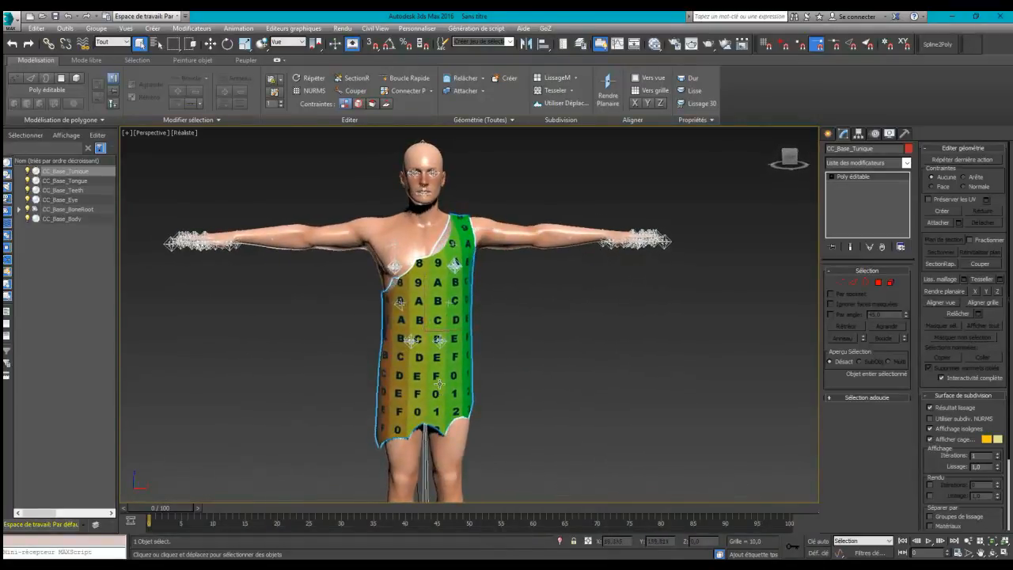
{"action": "left_click", "coordinate": [852, 164]}
{"action": "key", "text": "e"}
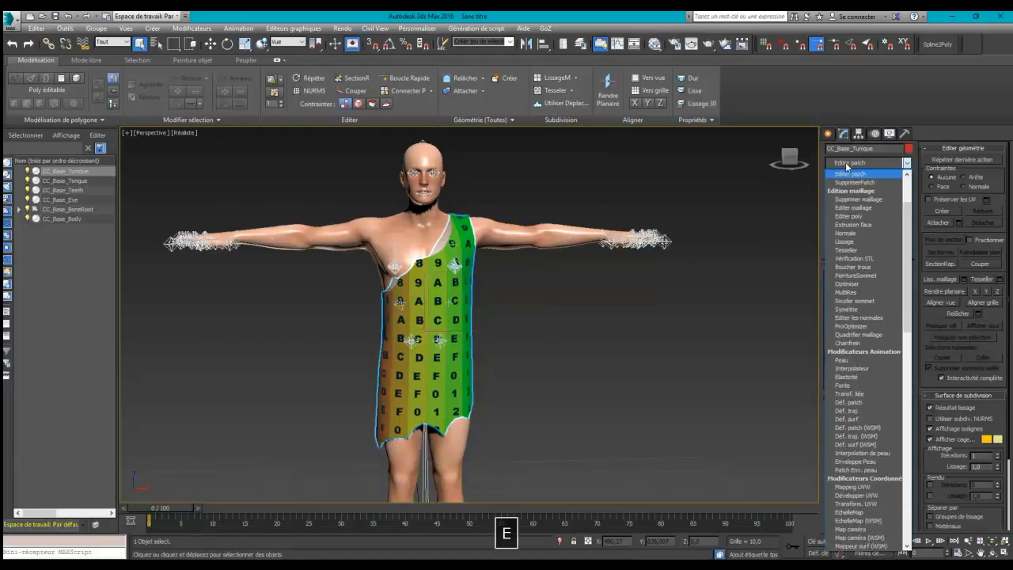
{"action": "key", "text": "n"}
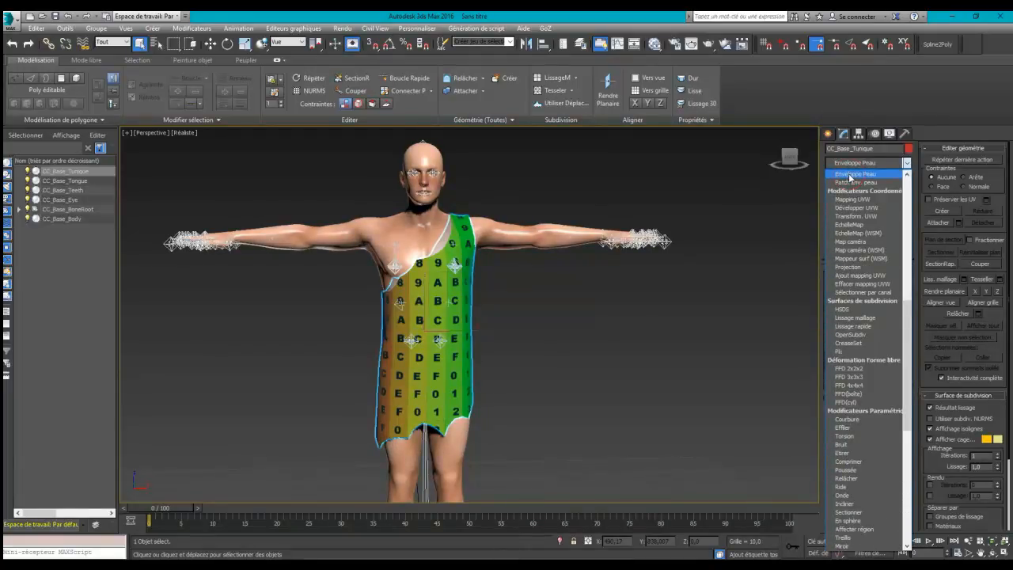
{"action": "left_click", "coordinate": [851, 175]}
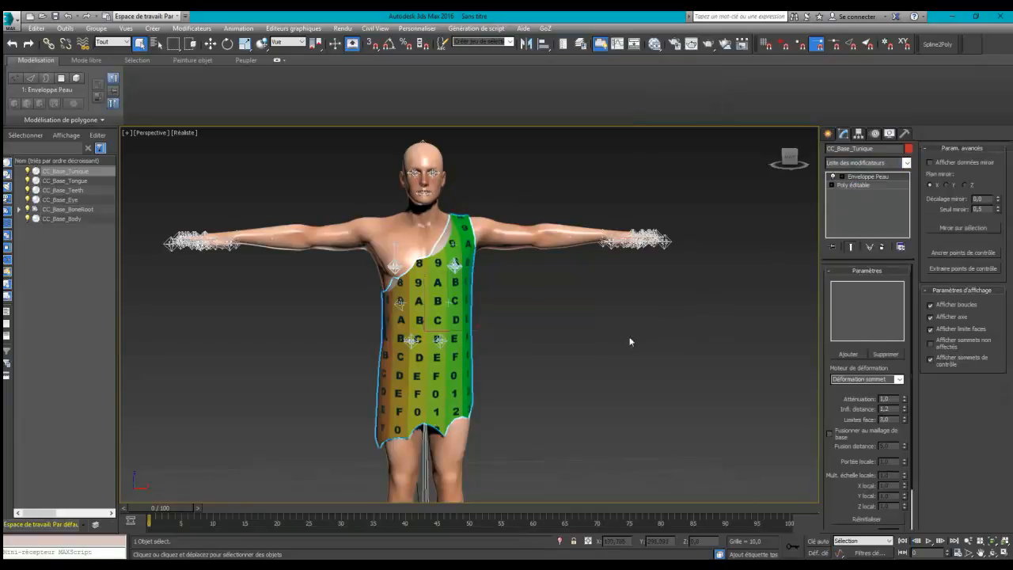
{"action": "left_click", "coordinate": [847, 355]}
{"action": "left_click", "coordinate": [395, 250]}
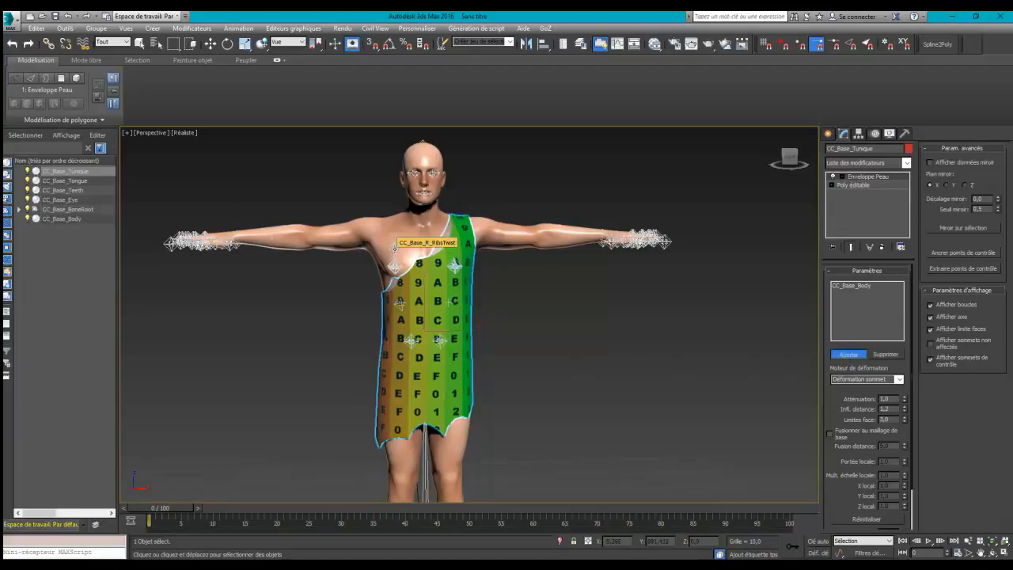
- Enable Fusionner au maillage de base and Pondérer tous les sommets, and convert the tunic's Enveloppe Peau into a Peau modifier
{"action": "left_click", "coordinate": [830, 434]}
{"action": "scroll", "coordinate": [830, 417], "scroll_direction": "down", "scroll_amount": 3}
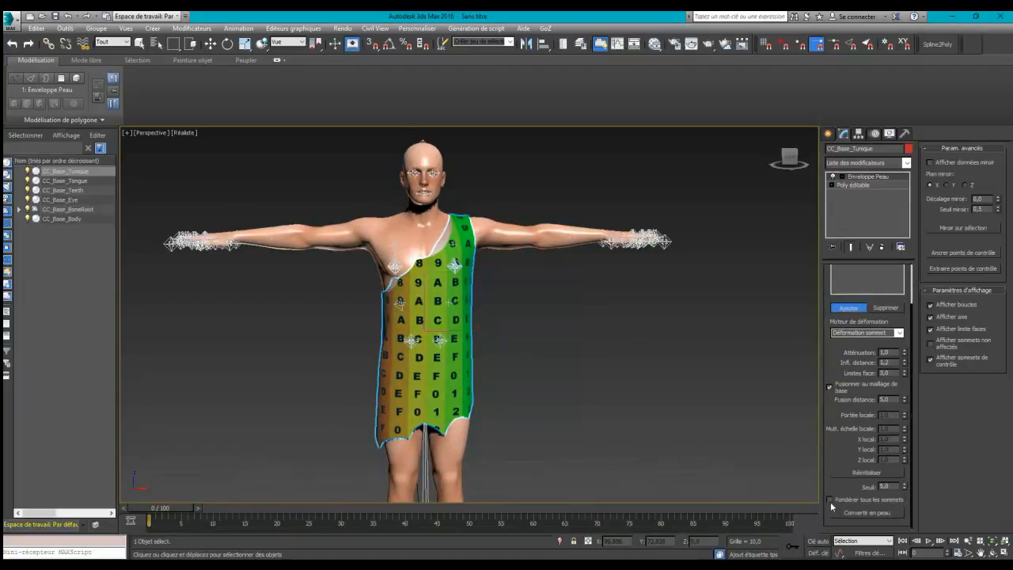
{"action": "left_click", "coordinate": [830, 500]}
{"action": "left_click", "coordinate": [839, 513]}
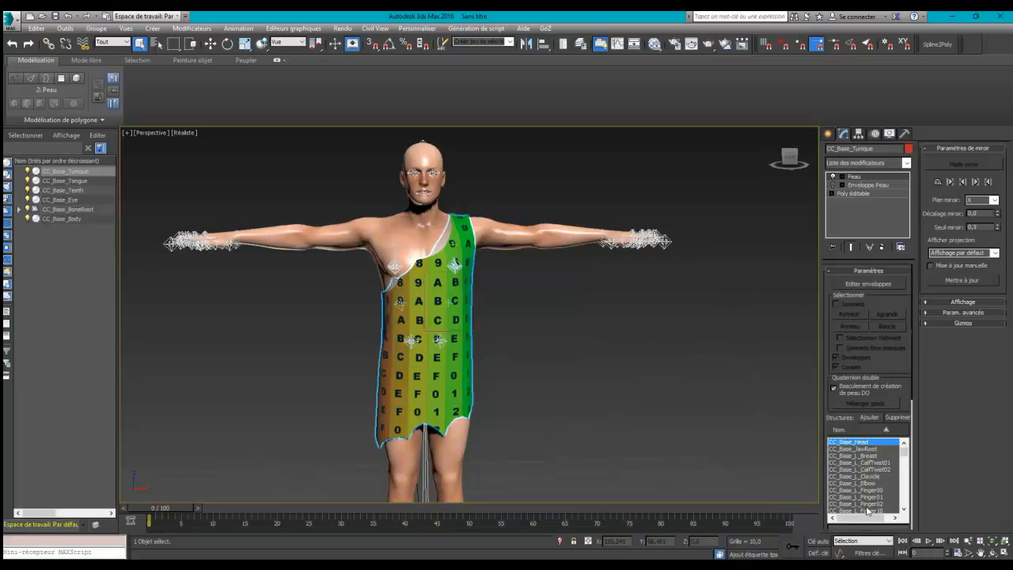
- Examine the body and its foot and hand bones around the tunic, and reselect CC_Base_Tunique
{"action": "middle_click_drag", "start_coordinate": [640, 372], "coordinate": [729, 343]}
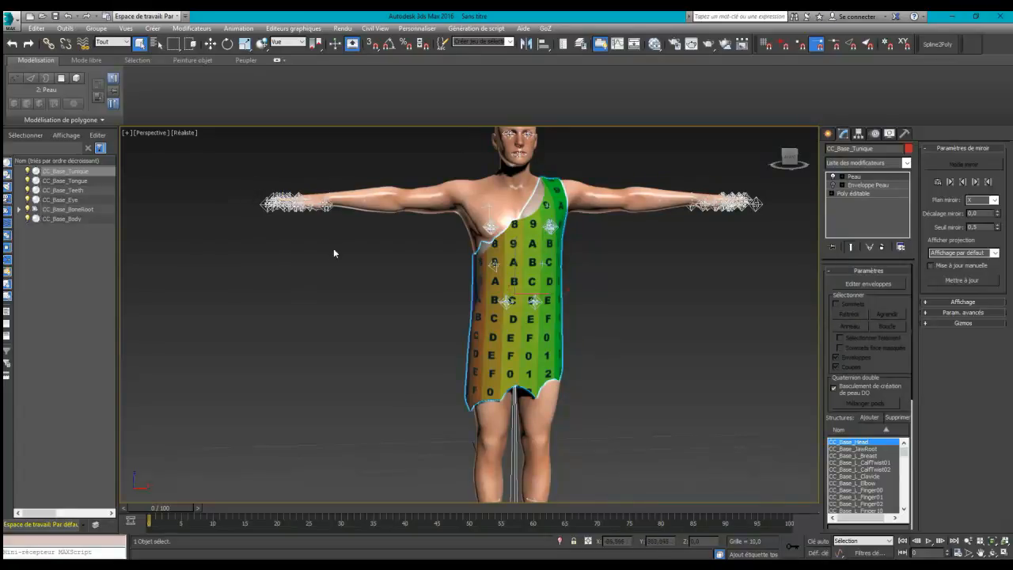
{"action": "middle_click_drag", "start_coordinate": [372, 354], "coordinate": [335, 190]}
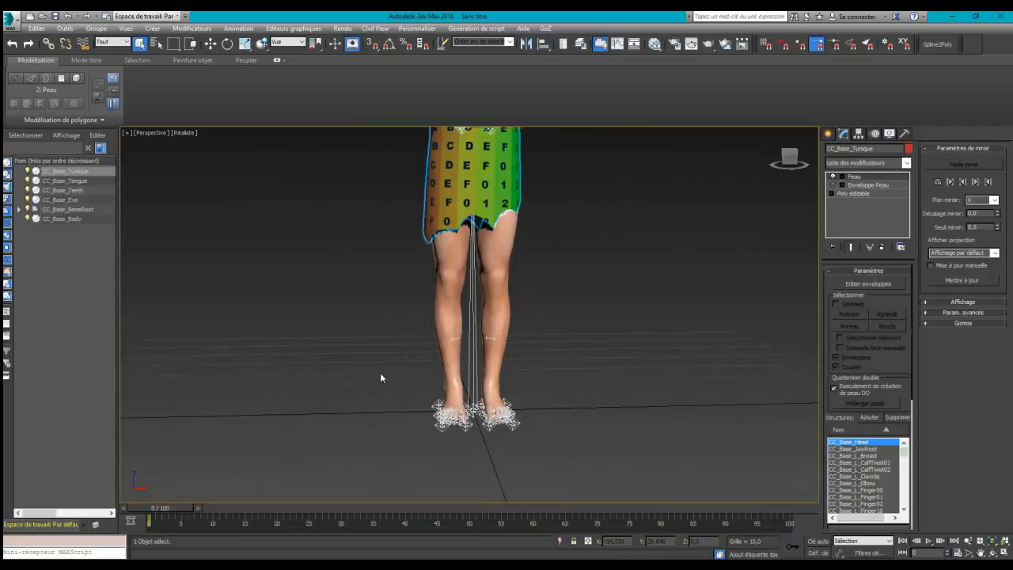
{"action": "left_click_drag", "start_coordinate": [580, 455], "coordinate": [580, 456]}
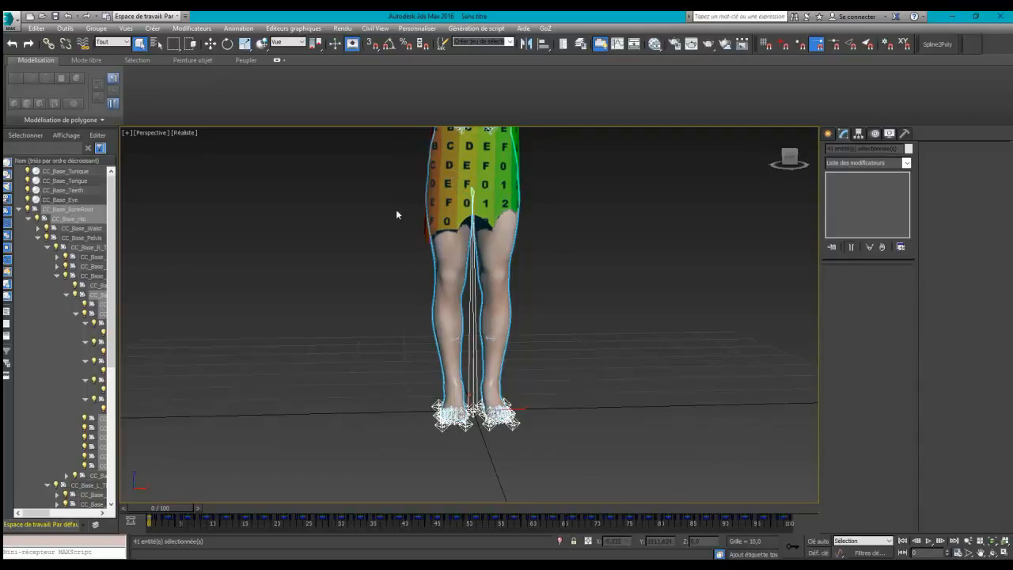
{"action": "middle_click_drag", "start_coordinate": [387, 211], "coordinate": [430, 526]}
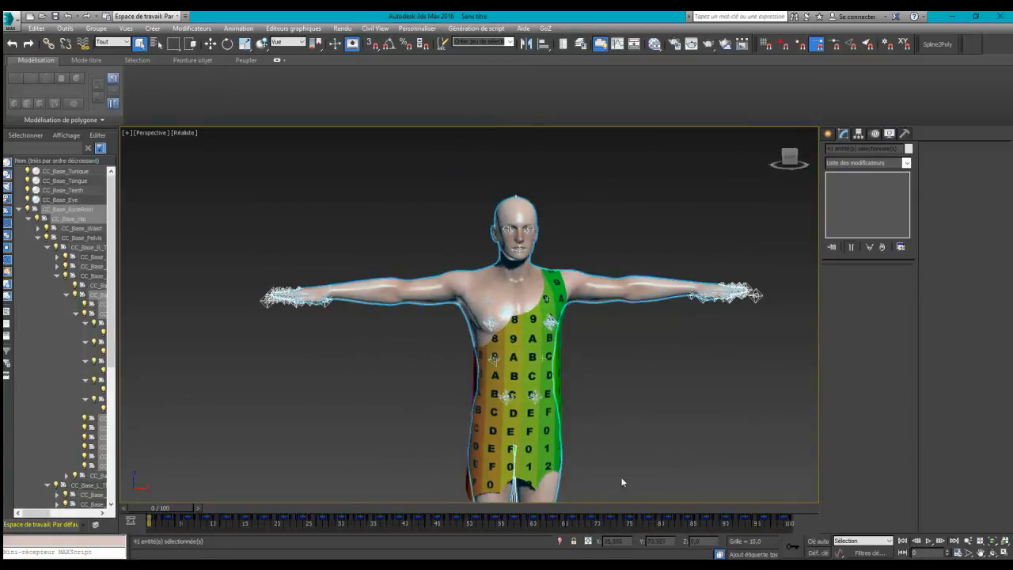
{"action": "left_click", "coordinate": [535, 355]}
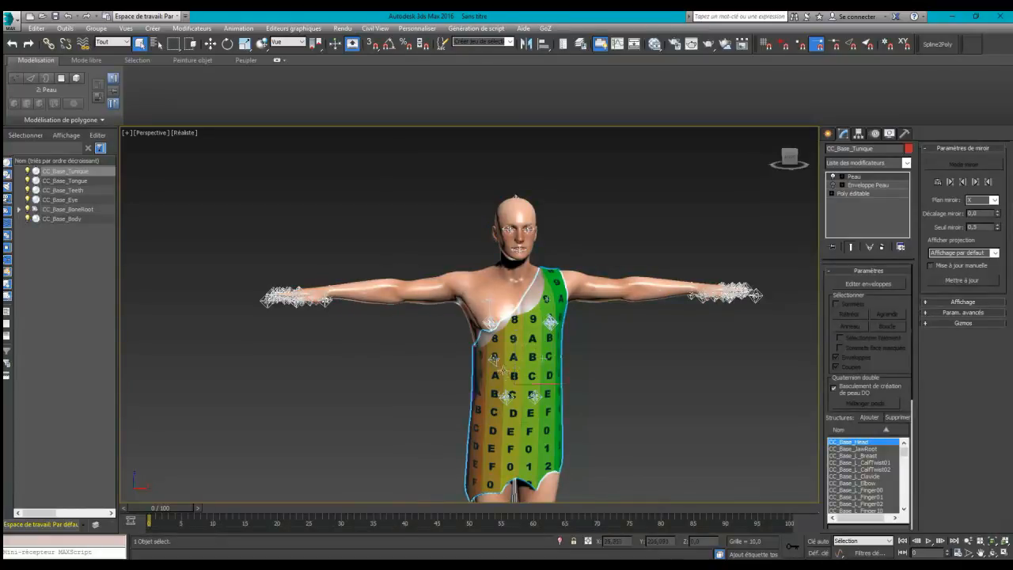
{"action": "middle_click_drag", "start_coordinate": [426, 388], "coordinate": [439, 334]}
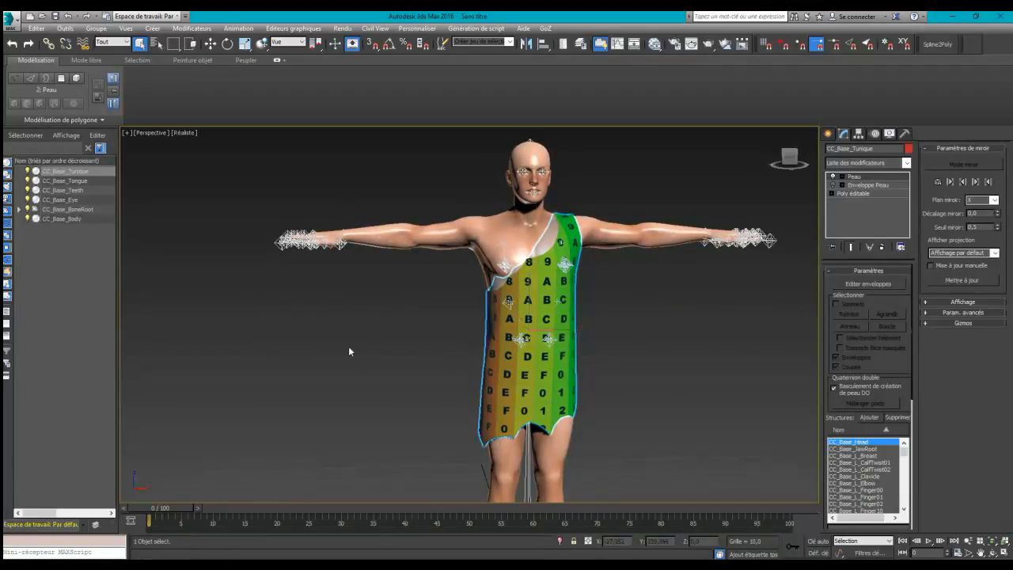
- Hide CC_Base_Body and remove the CC_Base_Head and CC_Base_JawRoot bones from the tunic's Peau modifier in envelope editing mode
{"action": "left_click", "coordinate": [27, 218]}
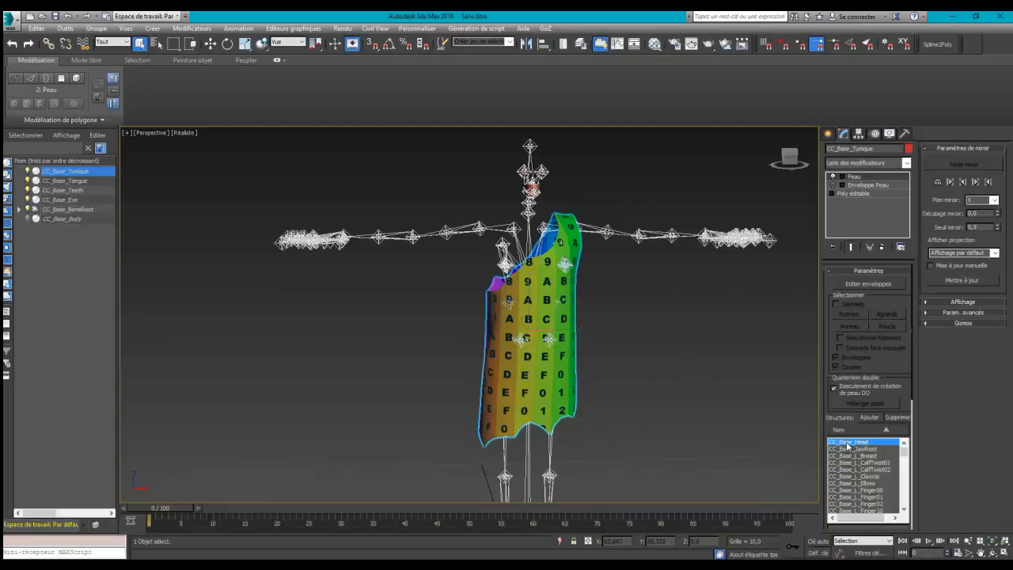
{"action": "left_click", "coordinate": [853, 286]}
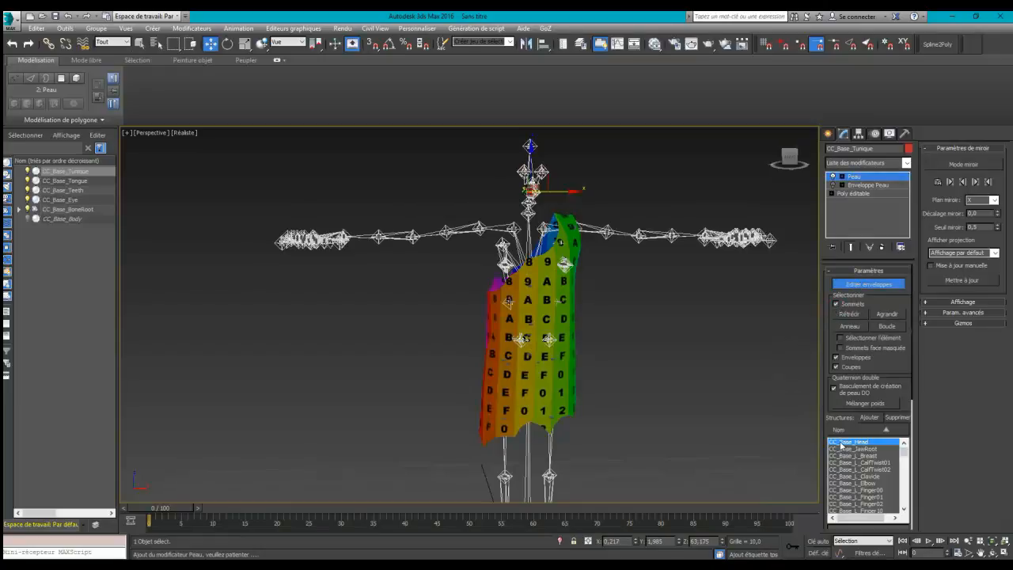
{"action": "left_click", "coordinate": [897, 418]}
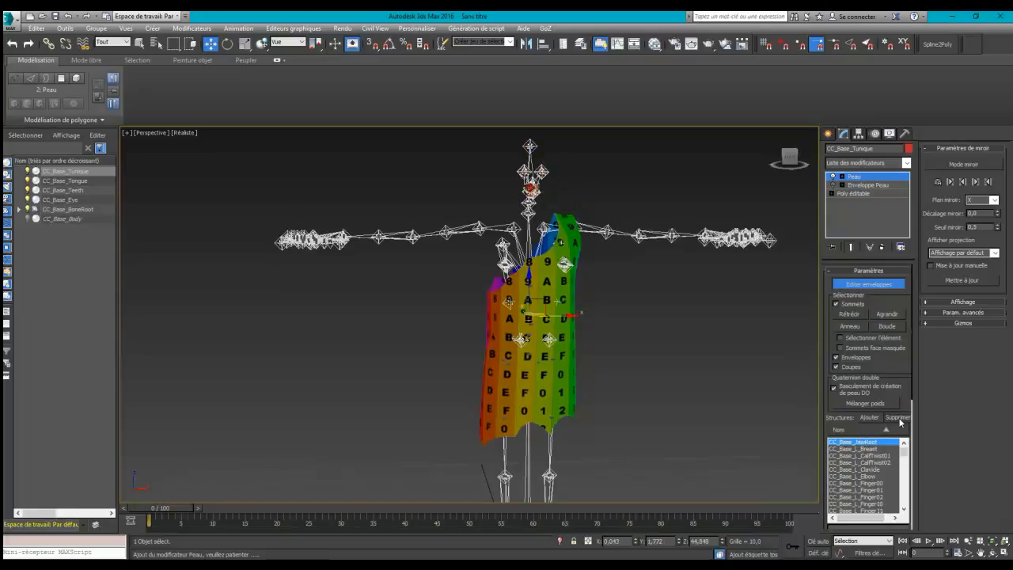
{"action": "left_click", "coordinate": [849, 443]}
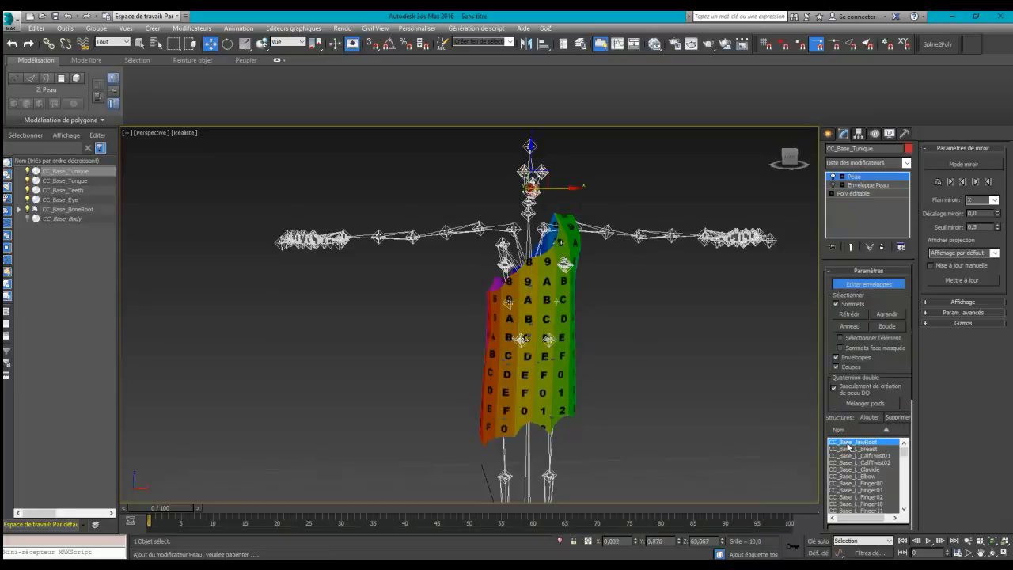
{"action": "left_click", "coordinate": [897, 418]}
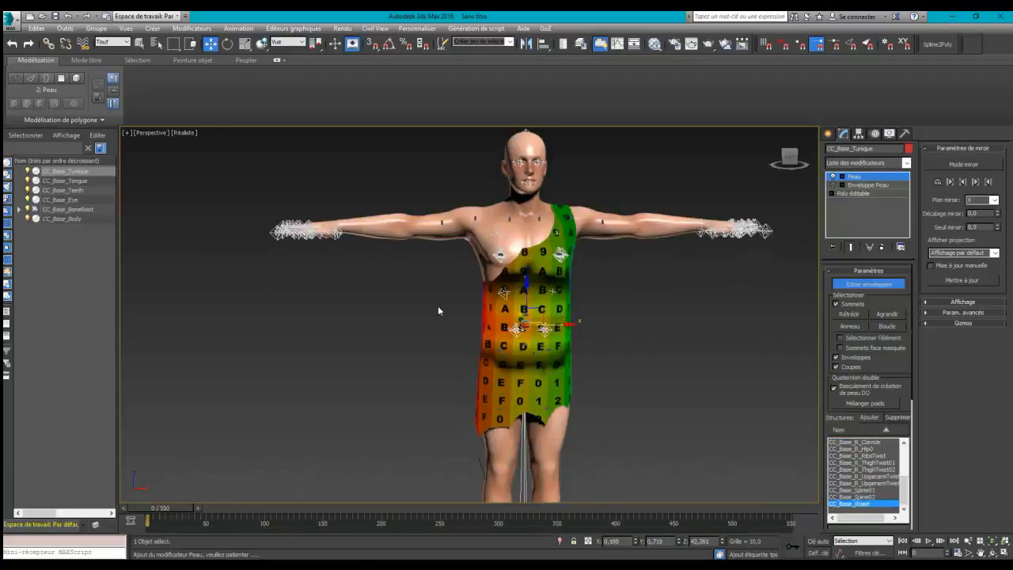
- Scrub the animation to frame 219 to test the tunic's deformation on the moving body
{"action": "key", "text": "F9"}
{"action": "left_click", "coordinate": [162, 509]}
{"action": "left_click_drag", "start_coordinate": [162, 509], "coordinate": [408, 540]}
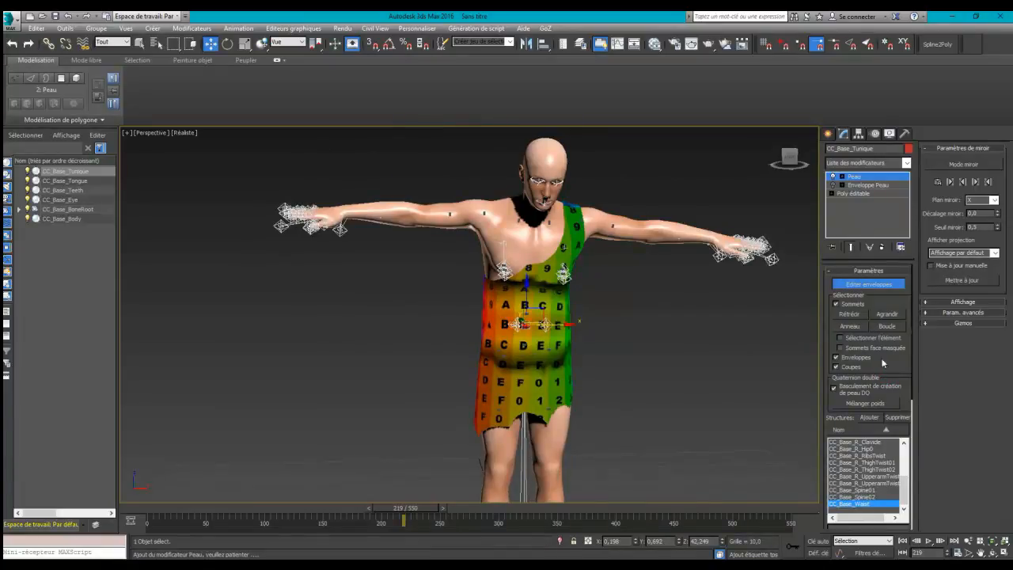
- Examine the tunic's Peau envelope properties, weight properties, Poids Peinture mode and Gizmos settings
{"action": "scroll", "coordinate": [887, 372], "scroll_direction": "down", "scroll_amount": 2}
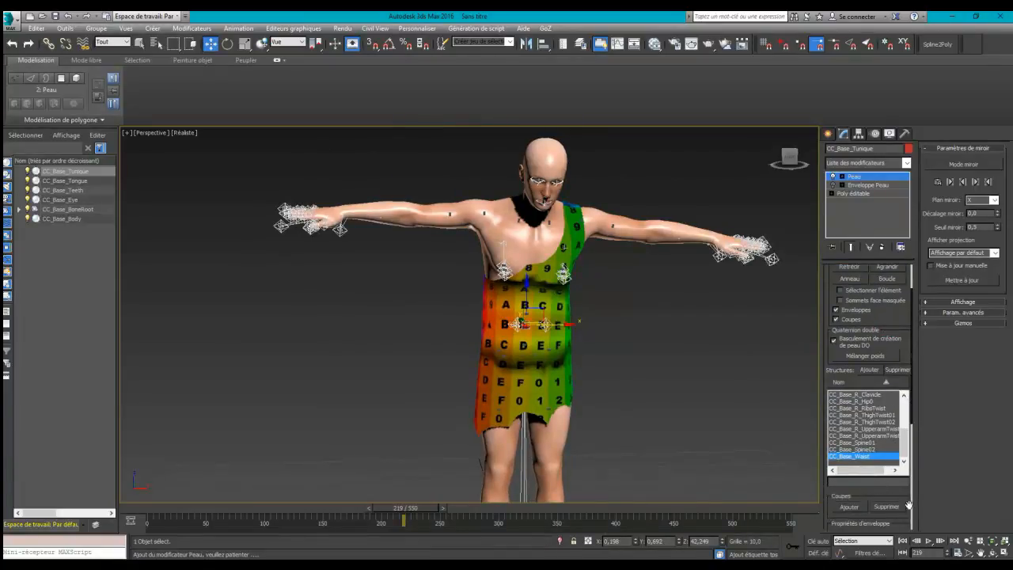
{"action": "left_click_drag", "start_coordinate": [902, 489], "coordinate": [873, 296]}
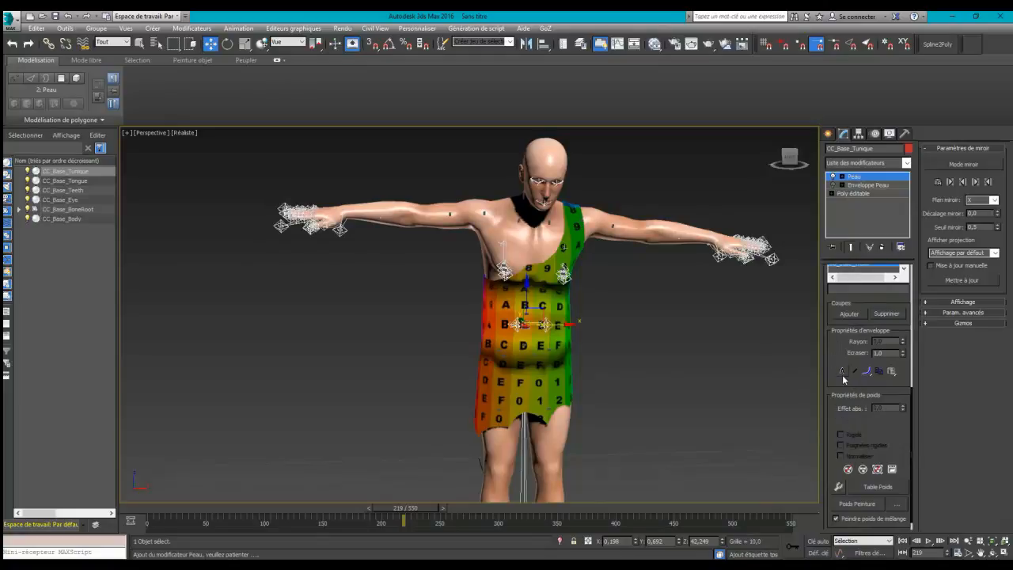
{"action": "scroll", "coordinate": [857, 412], "scroll_direction": "down", "scroll_amount": 1}
{"action": "scroll", "coordinate": [857, 415], "scroll_direction": "up", "scroll_amount": 5}
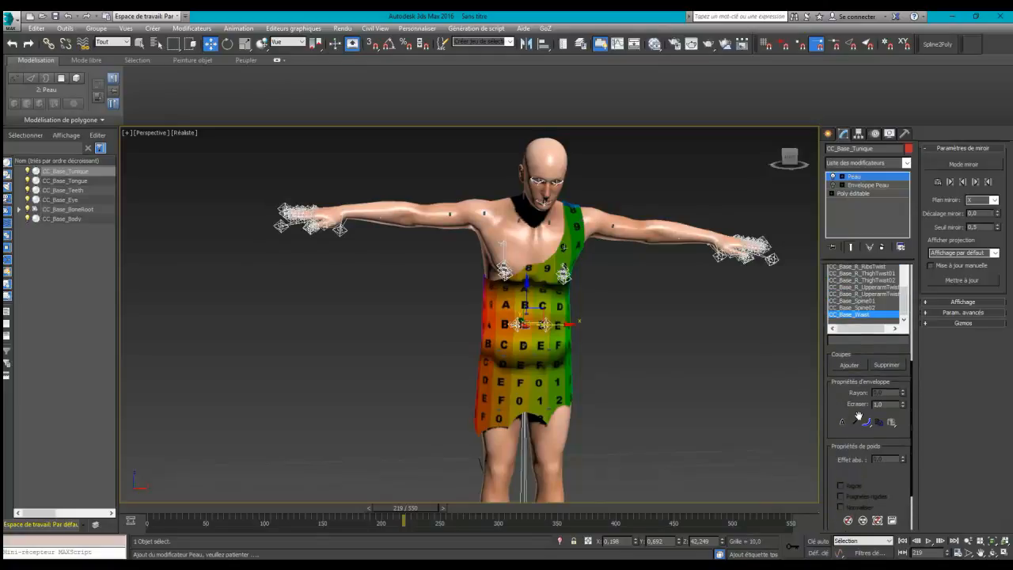
{"action": "scroll", "coordinate": [858, 416], "scroll_direction": "down", "scroll_amount": 4}
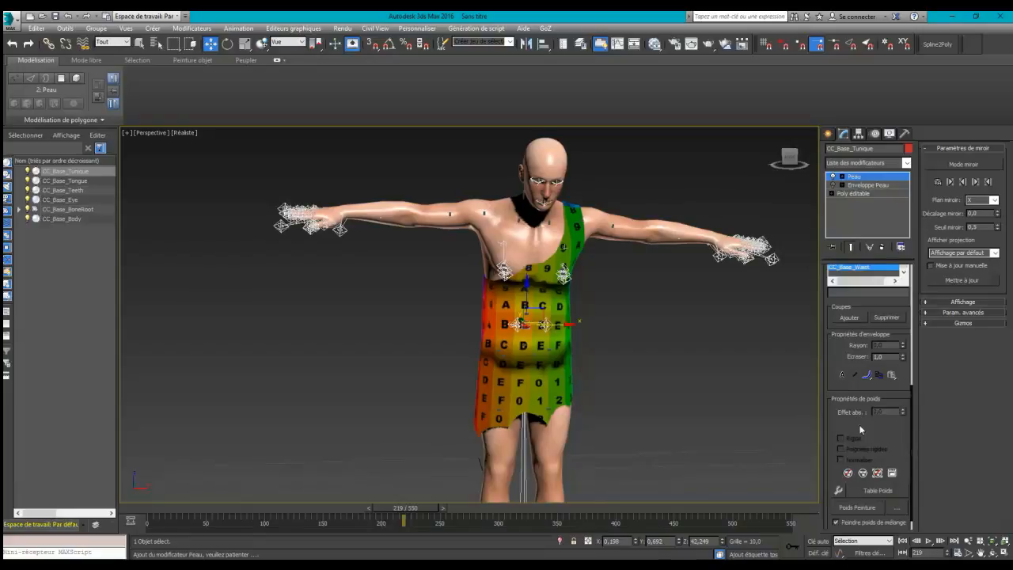
{"action": "left_click", "coordinate": [857, 507]}
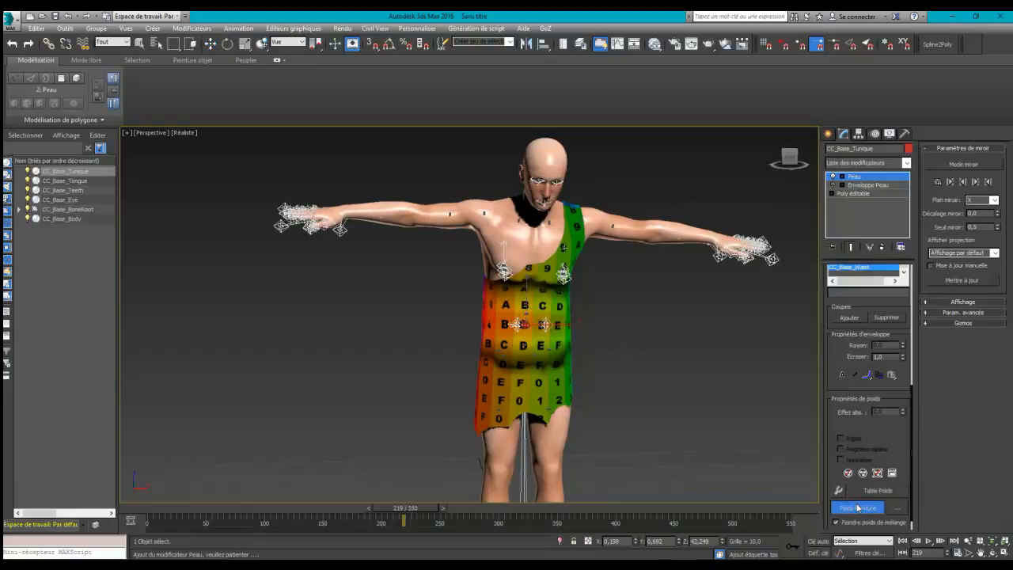
{"action": "scroll", "coordinate": [851, 456], "scroll_direction": "down", "scroll_amount": 1}
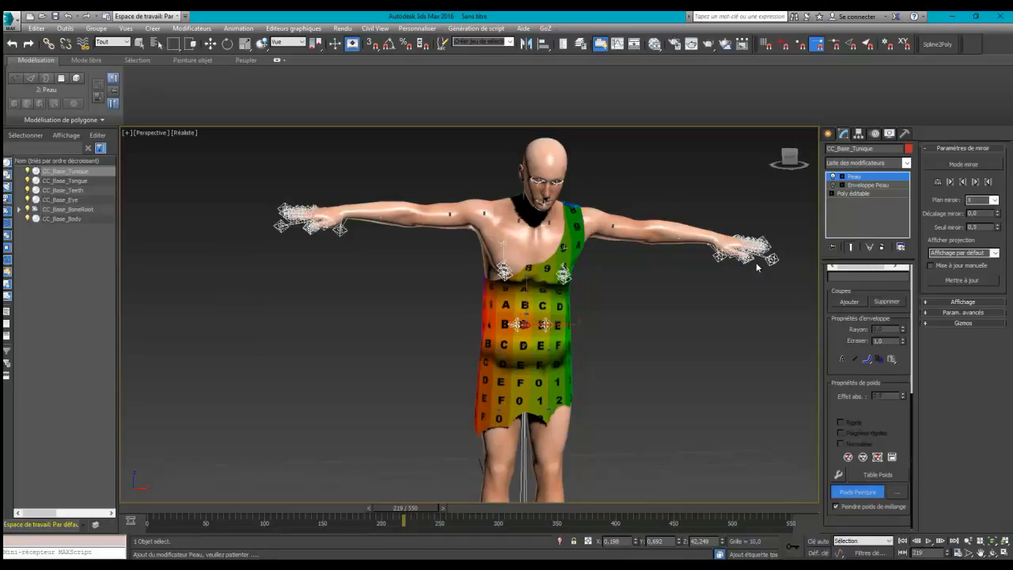
{"action": "left_click", "coordinate": [931, 323]}
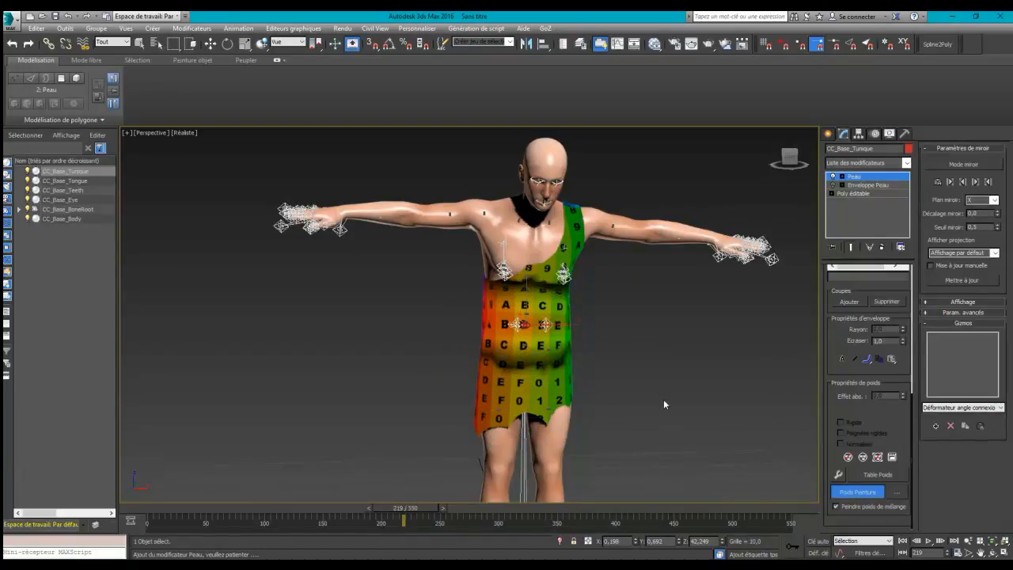
- Return the animation to frame 0 and leave weight painting and envelope editing on the tunic's Peau modifier
{"action": "left_click_drag", "start_coordinate": [414, 509], "coordinate": [148, 513]}
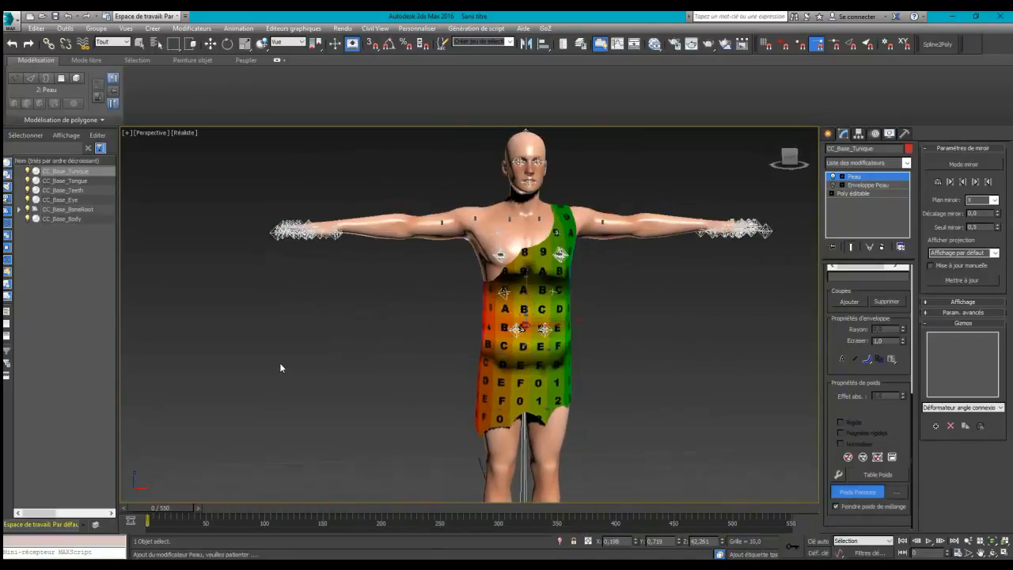
{"action": "left_click", "coordinate": [857, 491]}
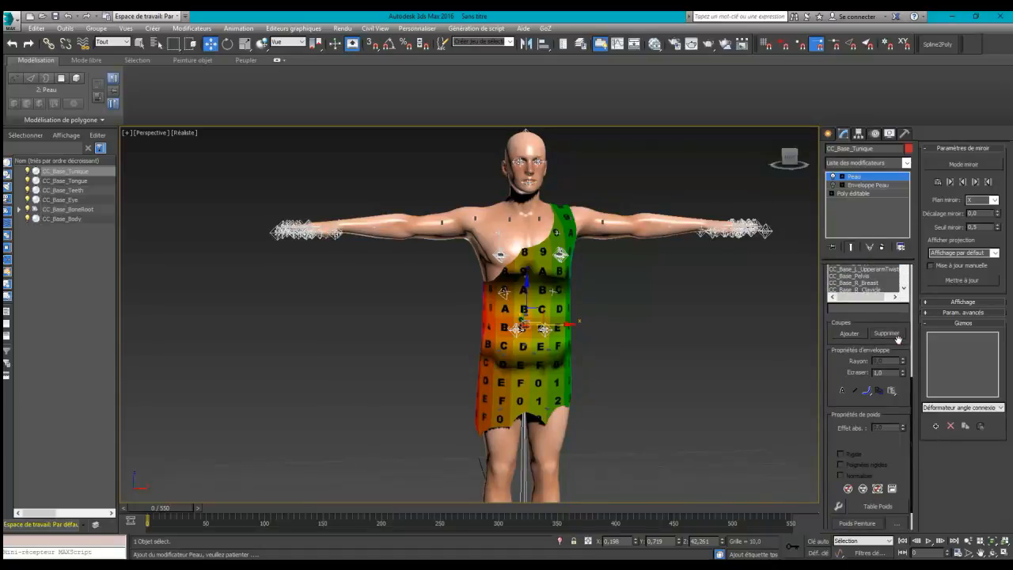
{"action": "scroll", "coordinate": [898, 339], "scroll_direction": "up", "scroll_amount": 5}
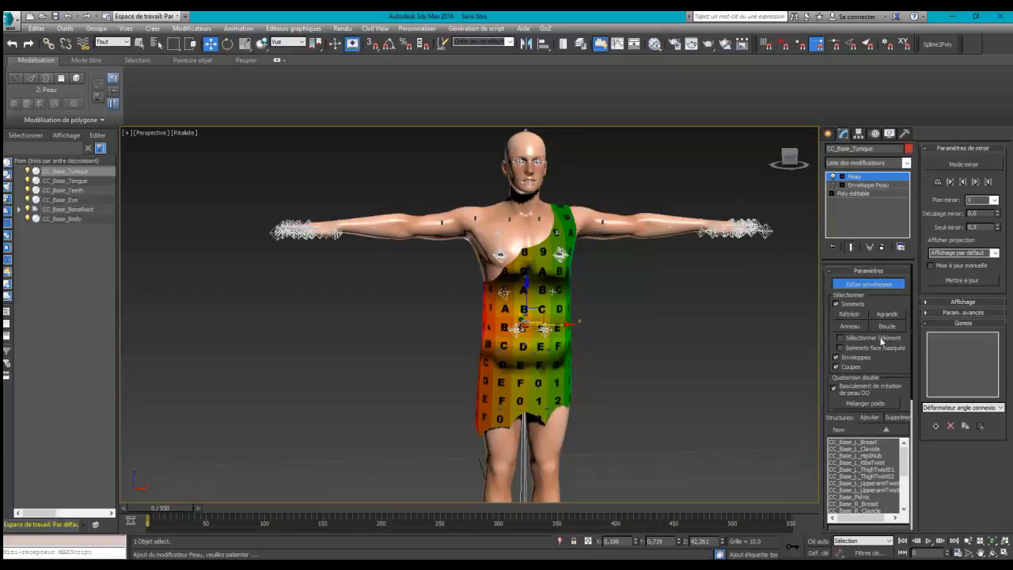
{"action": "left_click", "coordinate": [866, 285]}
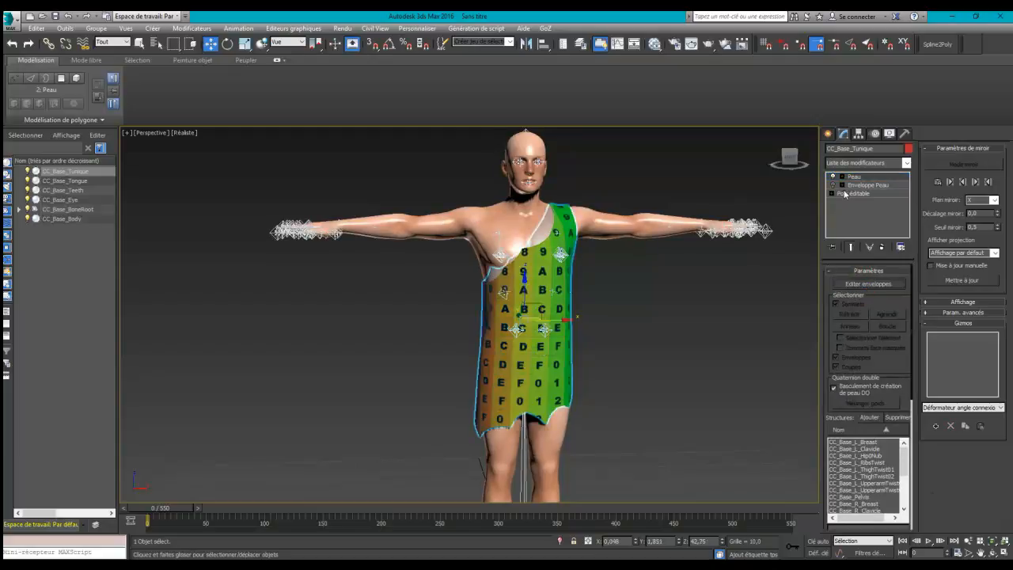
- Remove the Enveloppe Peau modifier from CC_Base_Tunique and select its remaining Peau modifier
{"action": "left_click", "coordinate": [863, 185]}
{"action": "left_click", "coordinate": [881, 248]}
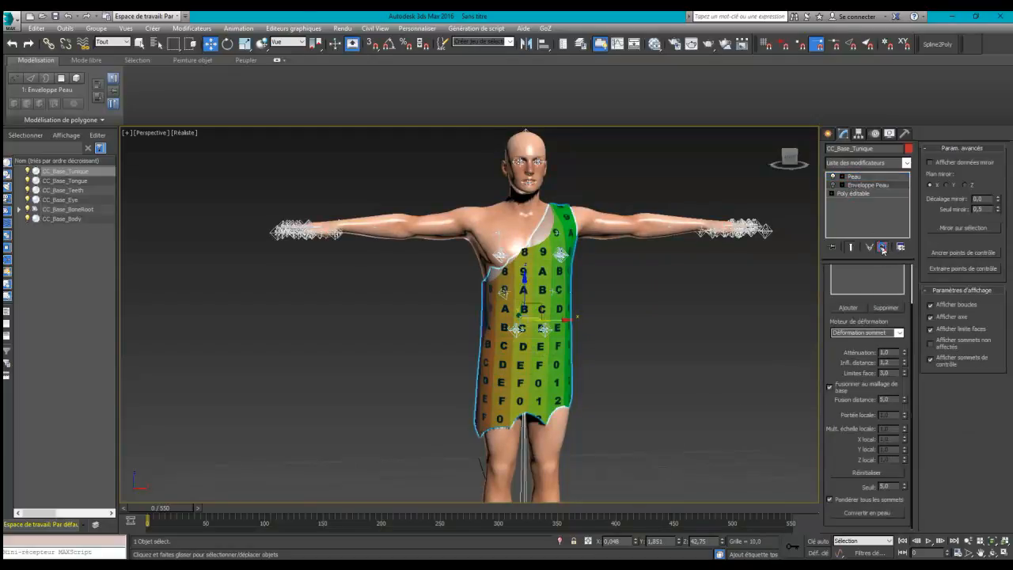
{"action": "mouse_move", "coordinate": [166, 509]}
{"action": "left_mouse_down"}
{"action": "mouse_move", "coordinate": [641, 508]}
{"action": "mouse_move", "coordinate": [171, 508]}
{"action": "left_mouse_up"}
{"action": "key", "text": "w"}
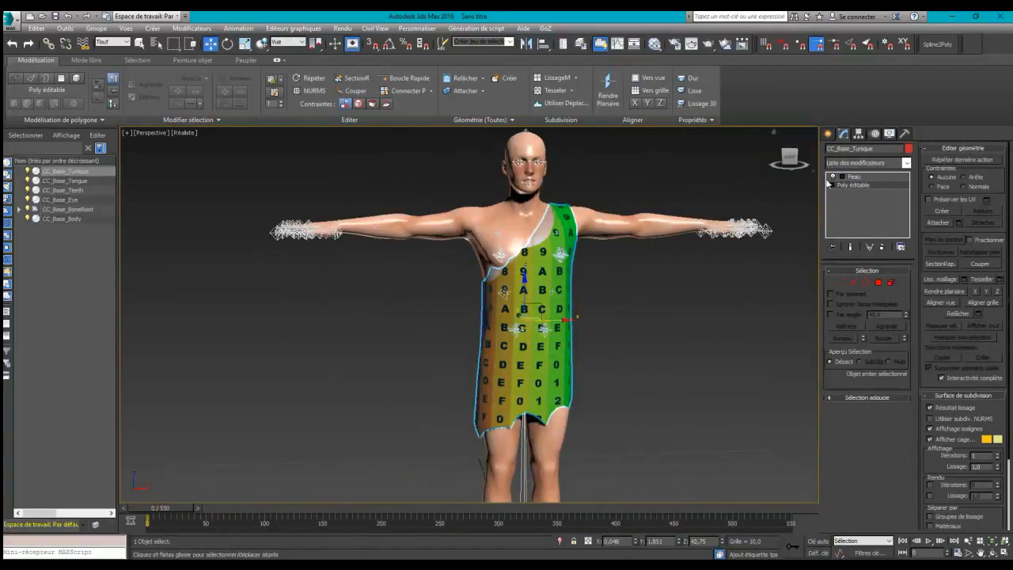
{"action": "left_click", "coordinate": [853, 176]}
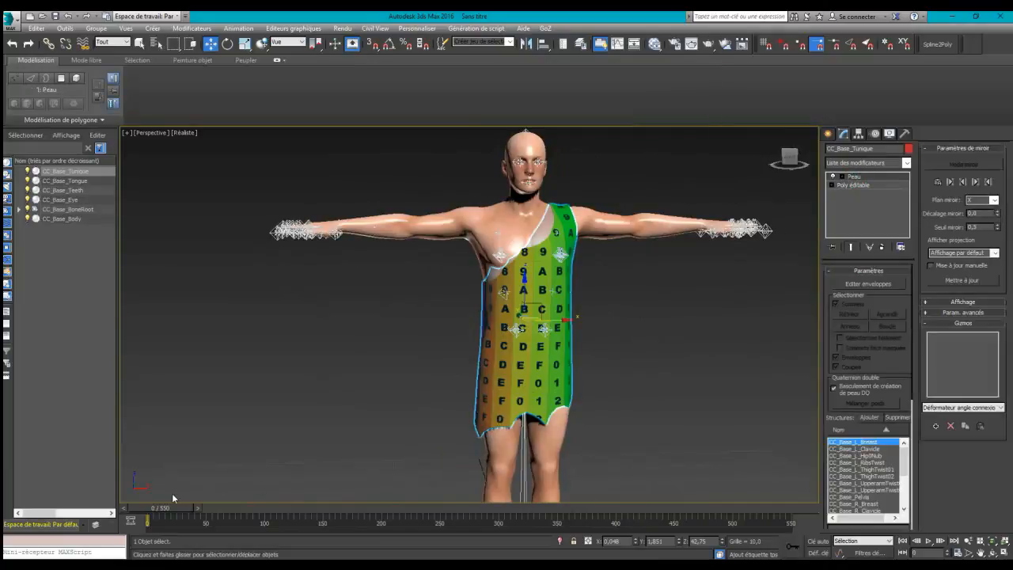
{"action": "mouse_move", "coordinate": [173, 510]}
{"action": "left_mouse_down"}
{"action": "mouse_move", "coordinate": [597, 499]}
{"action": "mouse_move", "coordinate": [170, 507]}
{"action": "left_mouse_up"}
- Save the scene as Tunique.max in the Tutoriel folder, replacing the existing file
{"action": "left_click", "coordinate": [17, 18]}
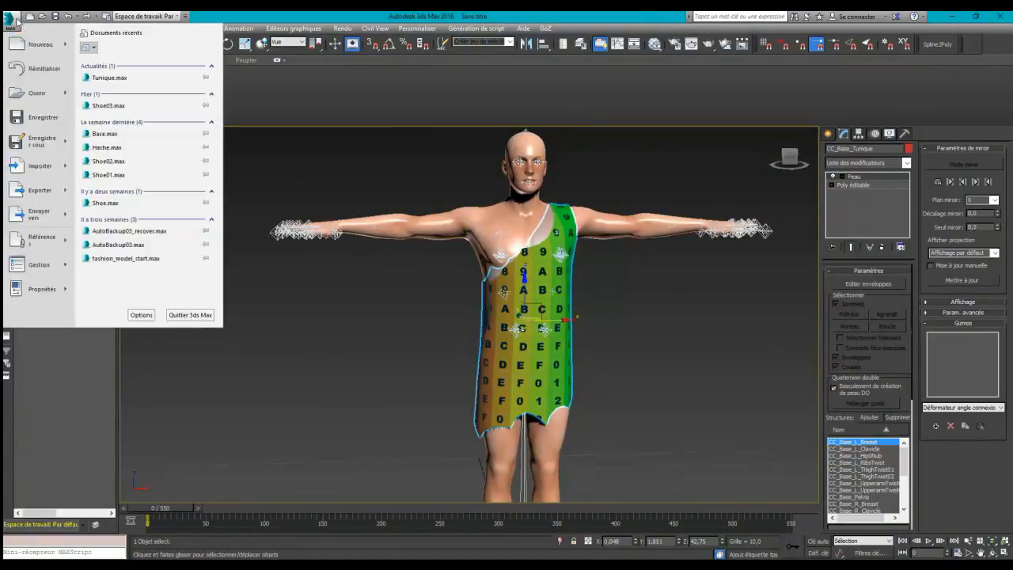
{"action": "left_click", "coordinate": [29, 145]}
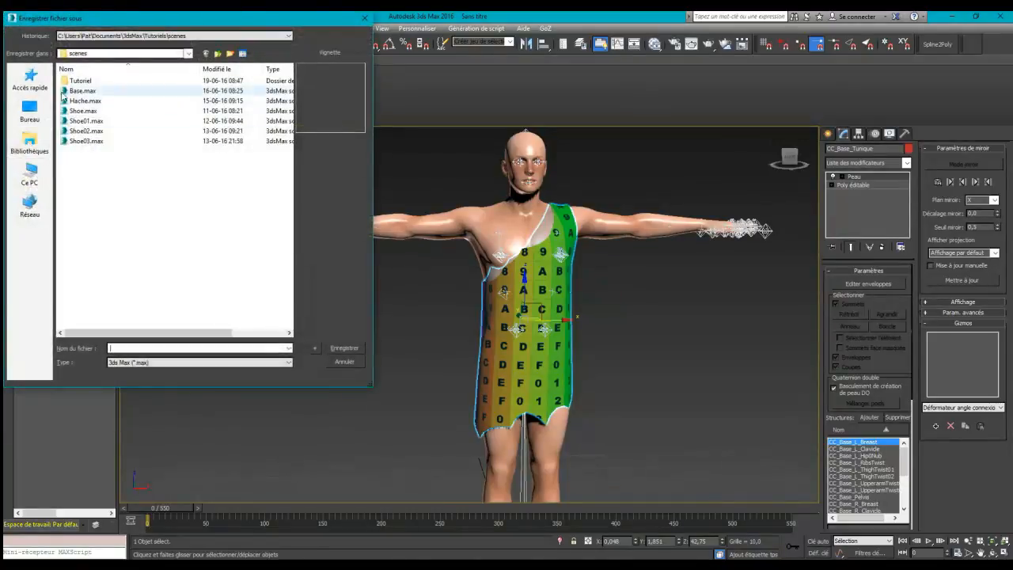
{"action": "double_click", "coordinate": [68, 80]}
{"action": "left_click", "coordinate": [70, 81]}
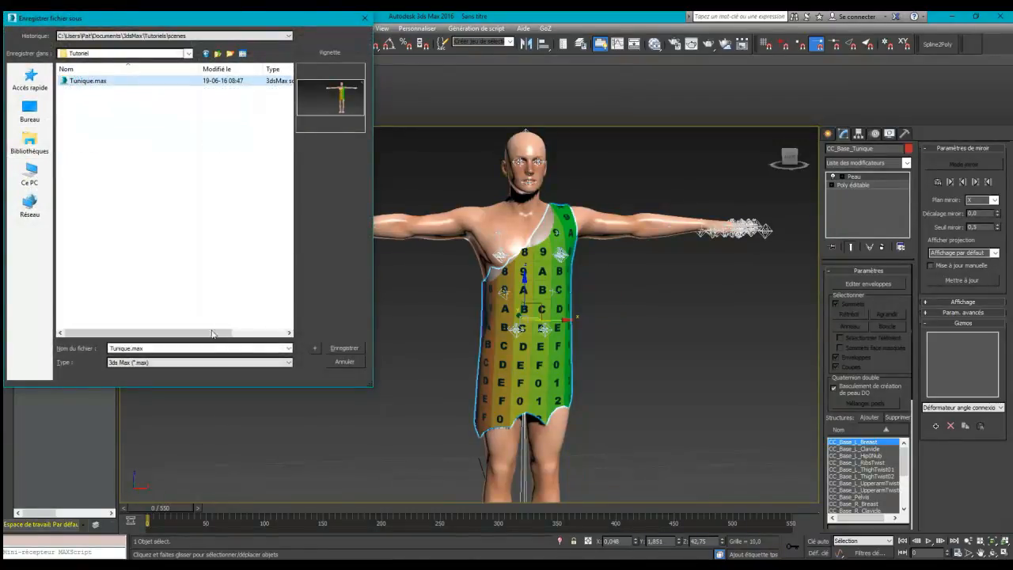
{"action": "left_click", "coordinate": [345, 348]}
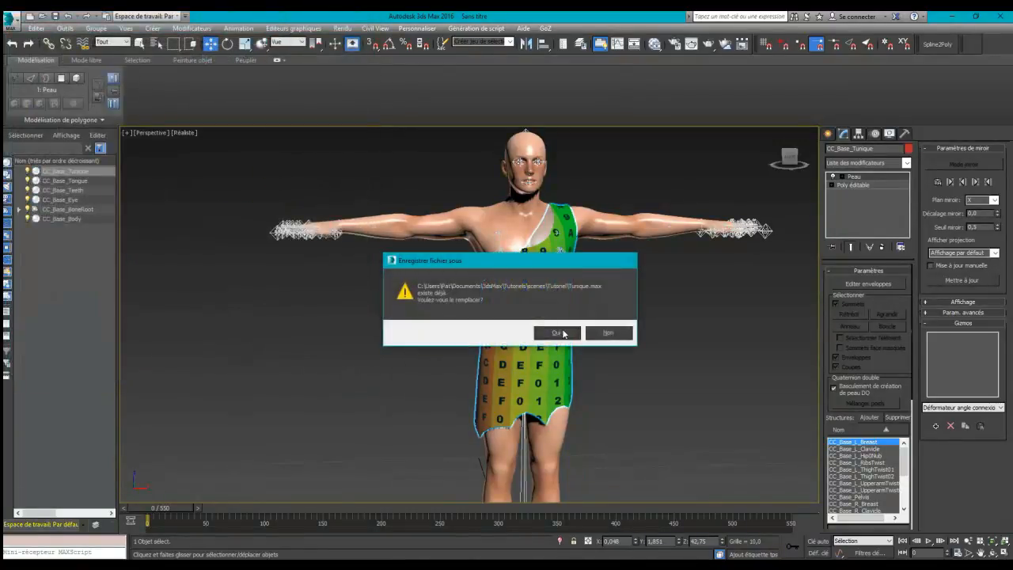
{"action": "left_click", "coordinate": [567, 334]}
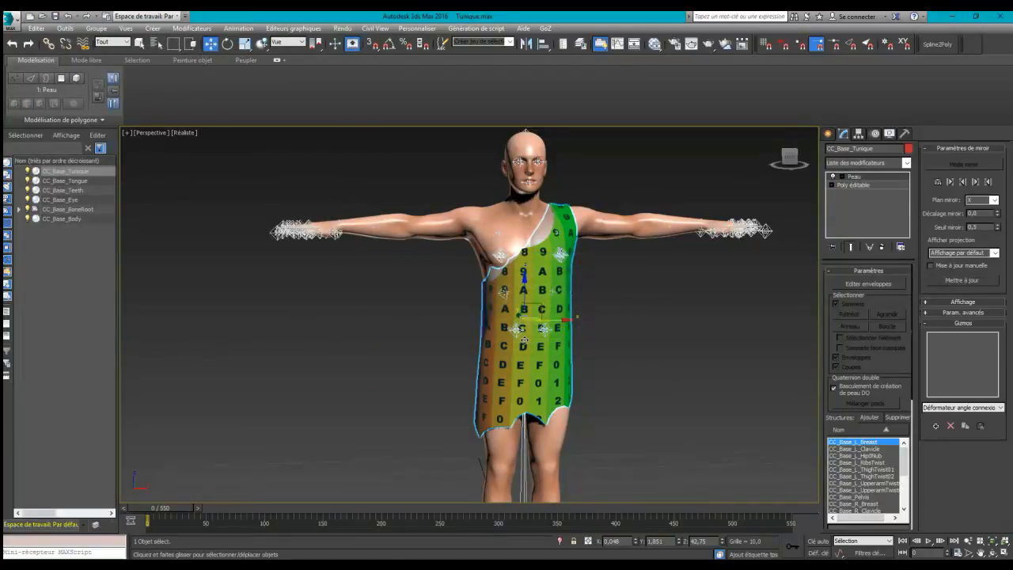
{"action": "scroll", "coordinate": [418, 246], "scroll_direction": "down", "scroll_amount": 5}
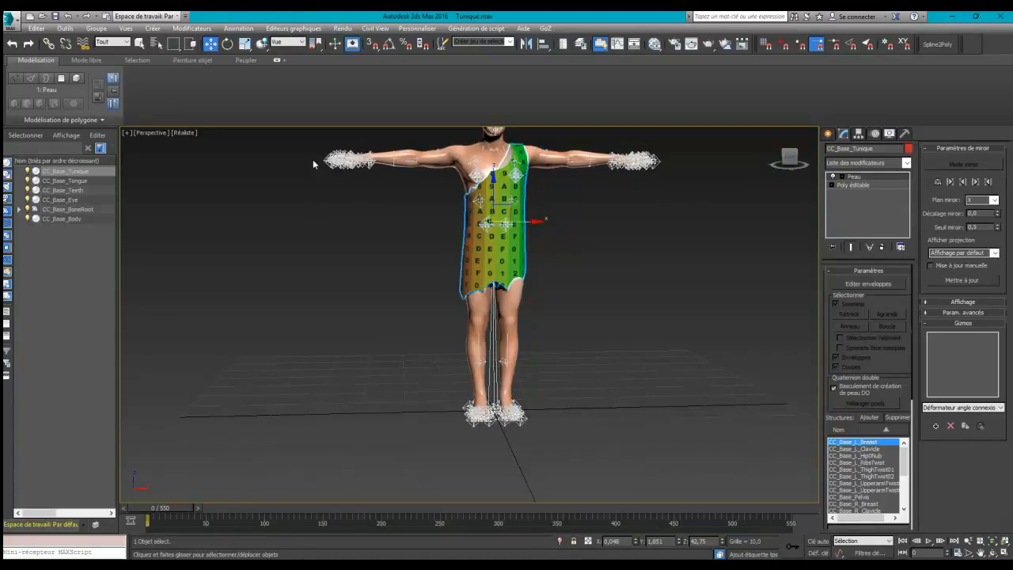
{"action": "middle_click_drag", "start_coordinate": [316, 226], "coordinate": [322, 305]}
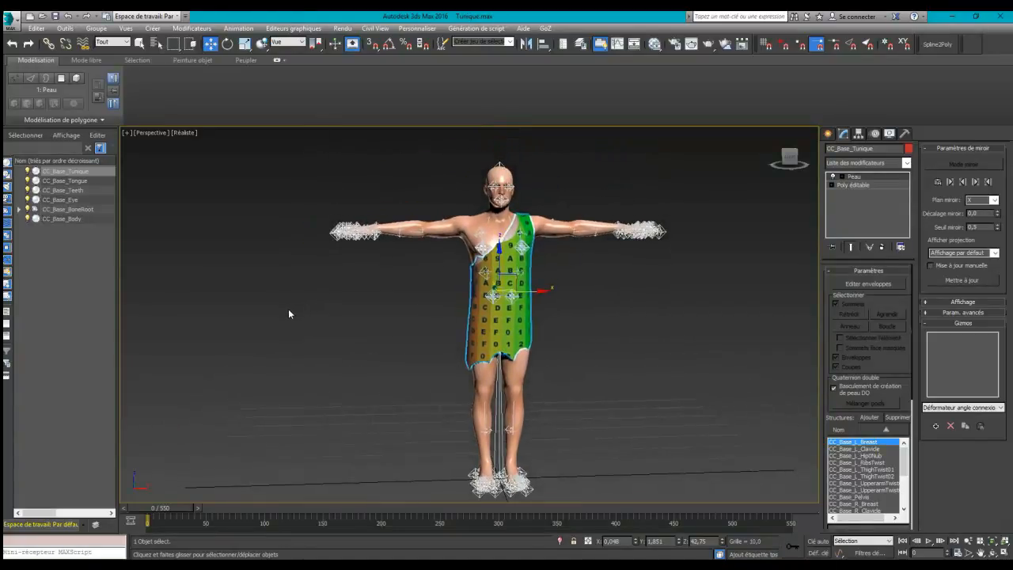